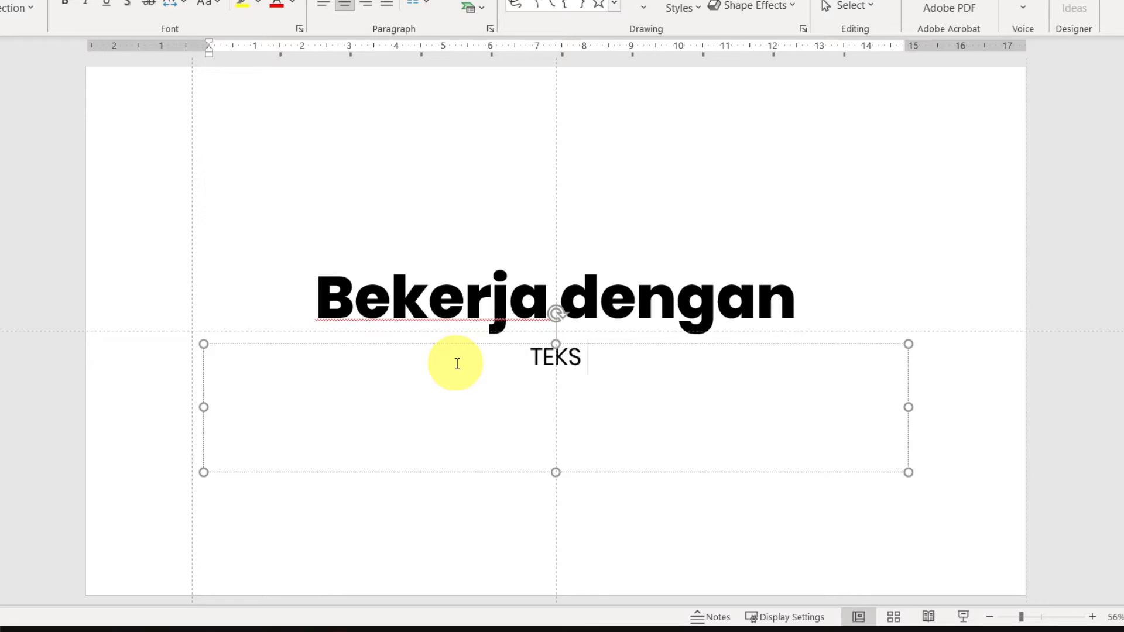
# Complete the subtitle as "TEKS & GAMBAR" and change the font of the "Bekerja dengan" title to Buffalo
pyautogui.write('& GAMBAR')
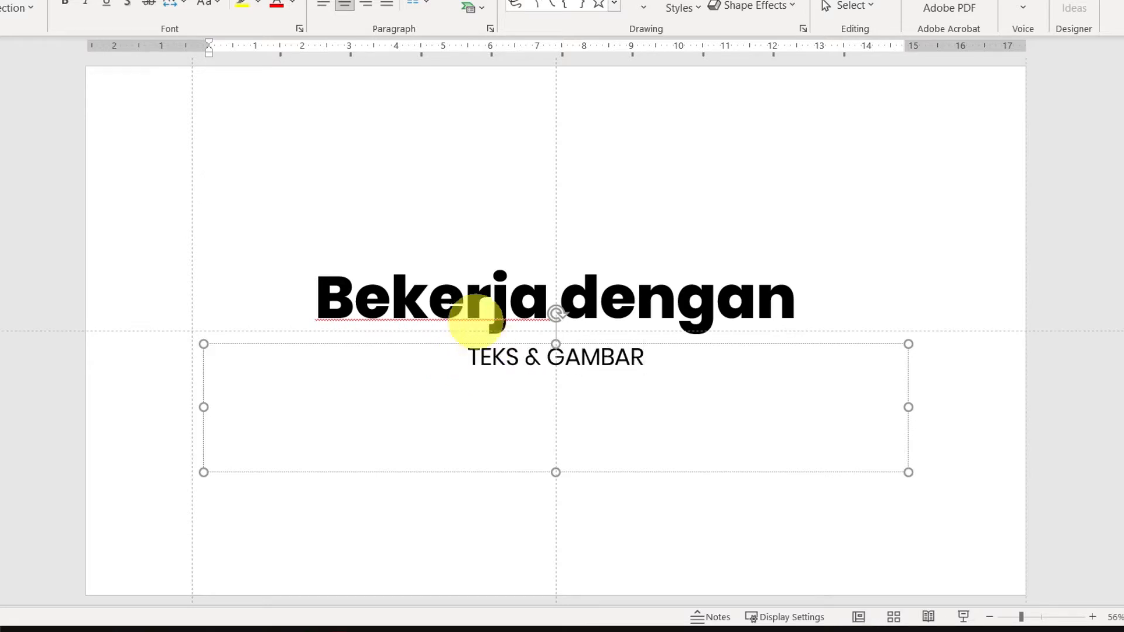
pyautogui.click(351, 299)
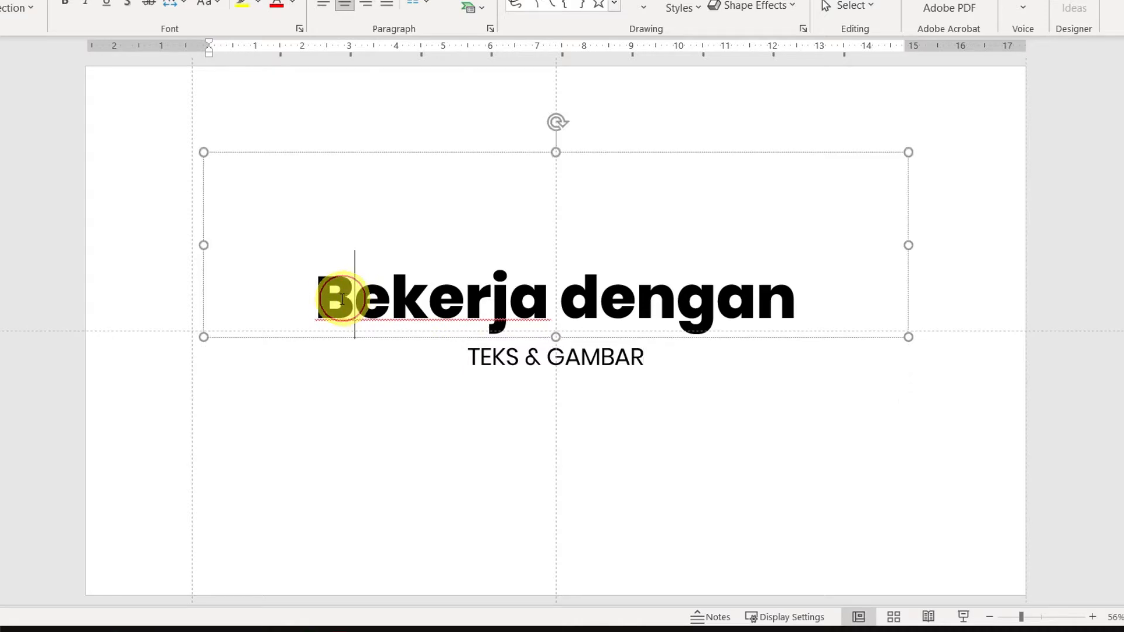
pyautogui.moveTo(319, 297); pyautogui.dragTo(746, 296)
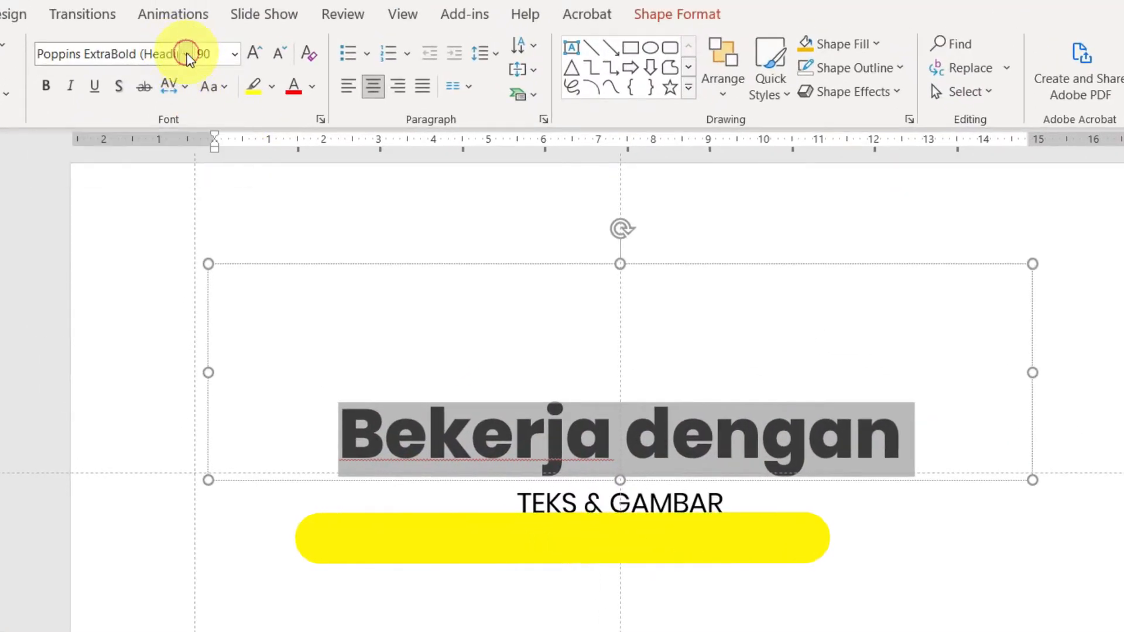
pyautogui.click(186, 55)
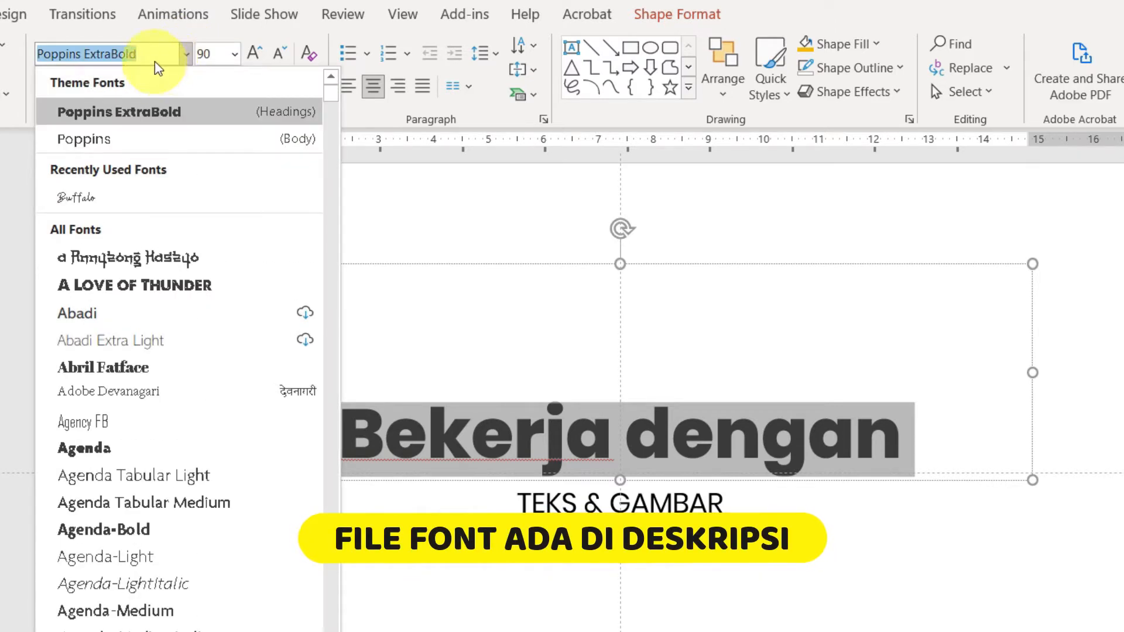
pyautogui.click(113, 200)
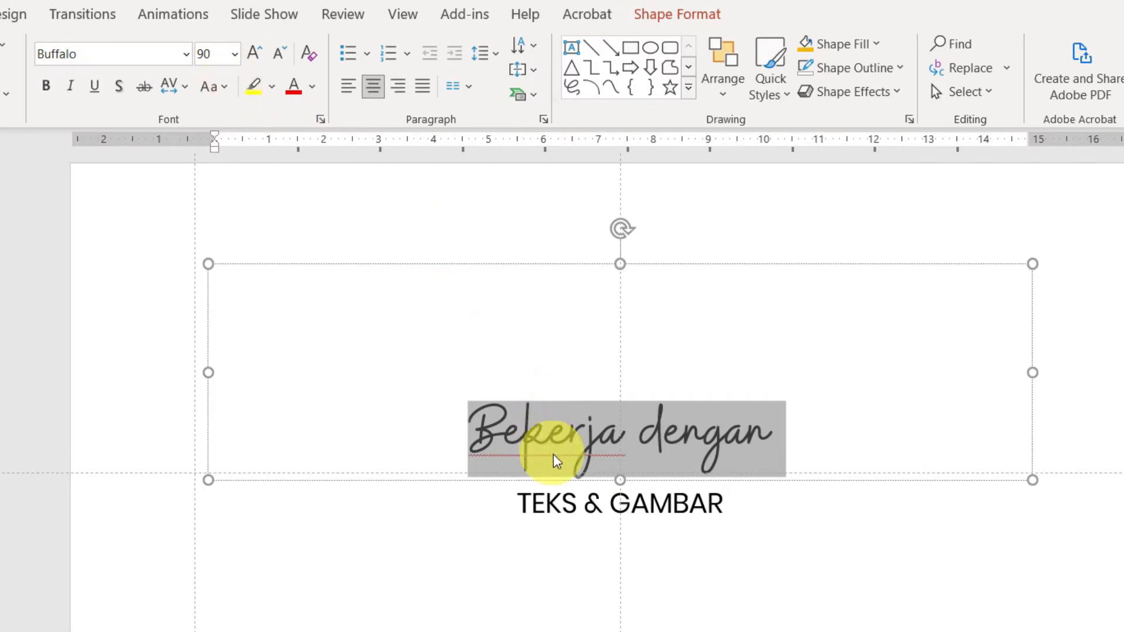
# Format the "TEKS & GAMBAR" subtitle in the Poppins ExtraBold heading font at size 72
pyautogui.click(545, 503)
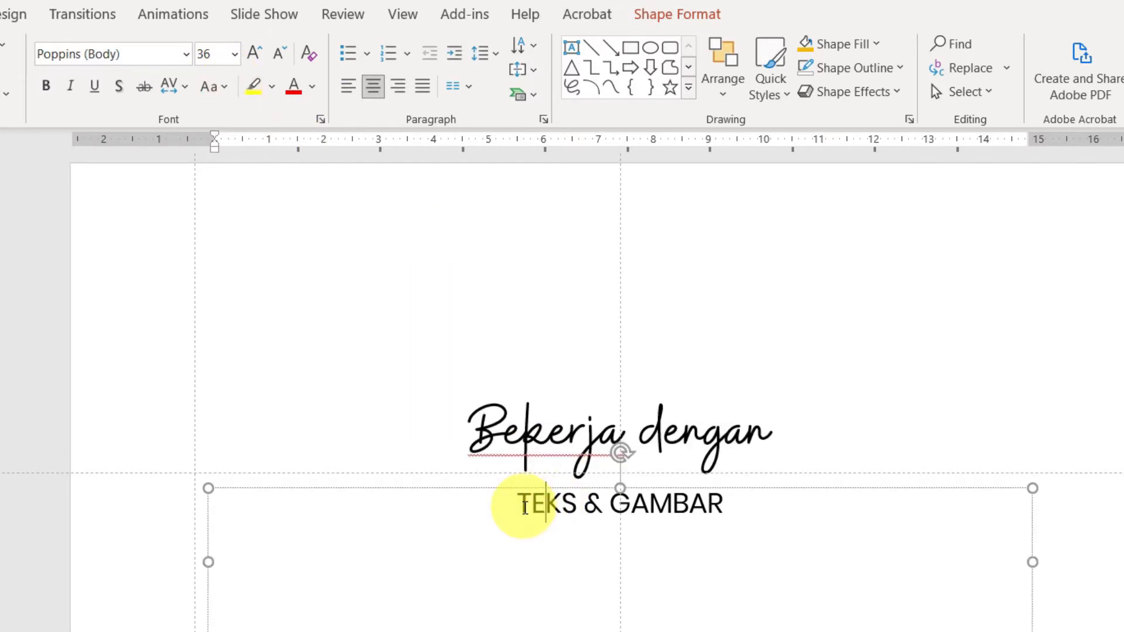
pyautogui.moveTo(520, 507); pyautogui.dragTo(753, 499)
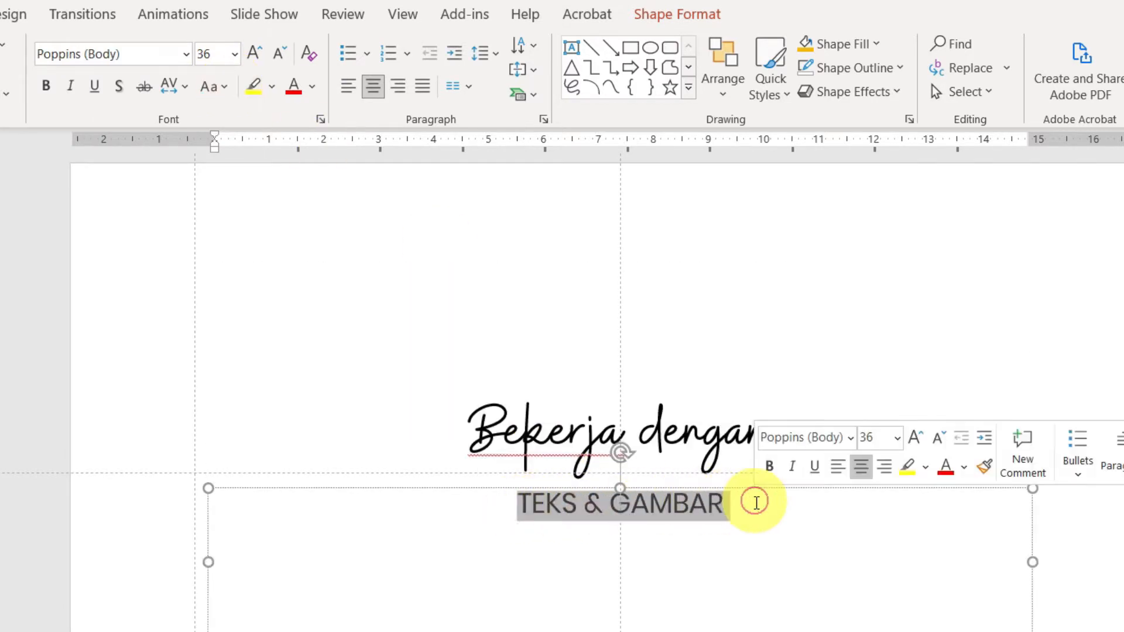
pyautogui.click(185, 56)
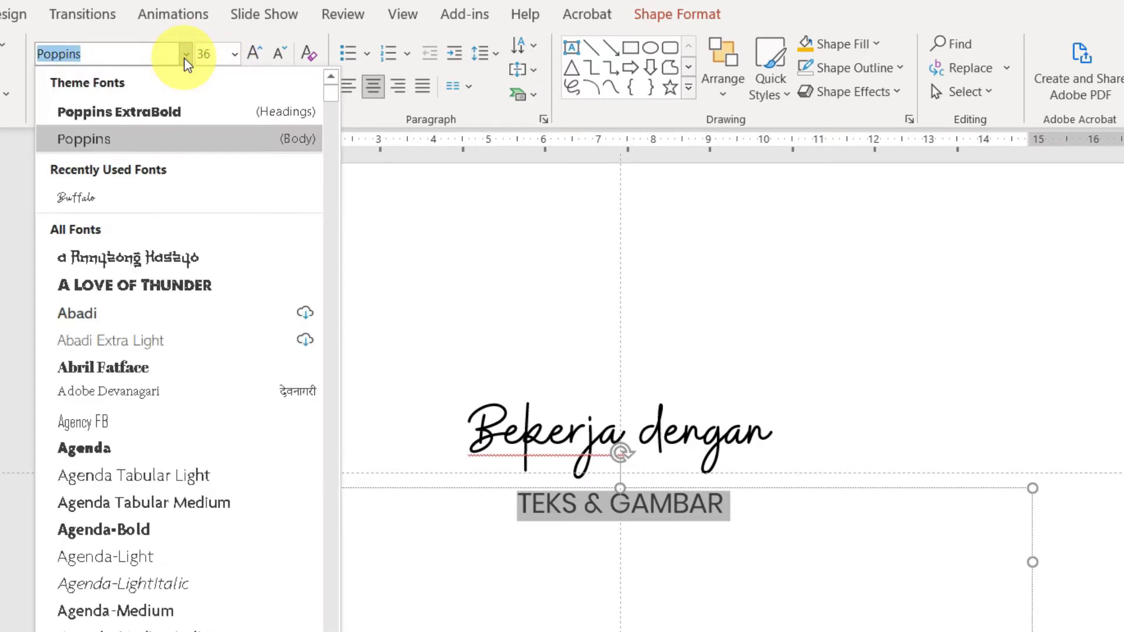
pyautogui.click(200, 112)
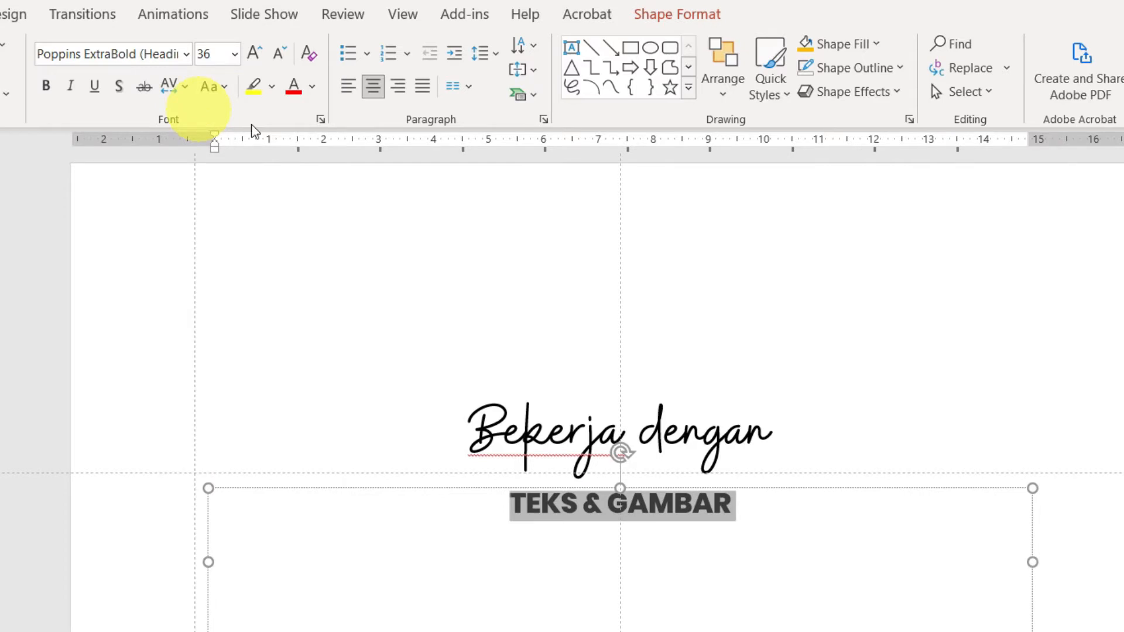
pyautogui.click(253, 58)
pyautogui.click(253, 59)
pyautogui.click(253, 59)
pyautogui.click(253, 59)
pyautogui.click(253, 58)
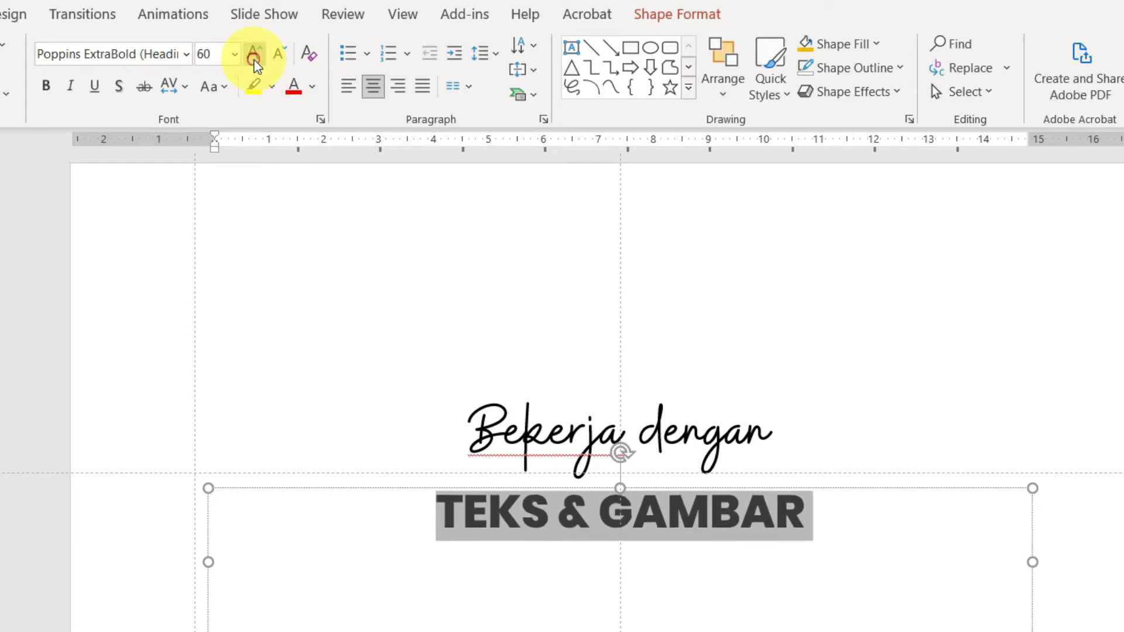
pyautogui.click(253, 56)
pyautogui.click(253, 57)
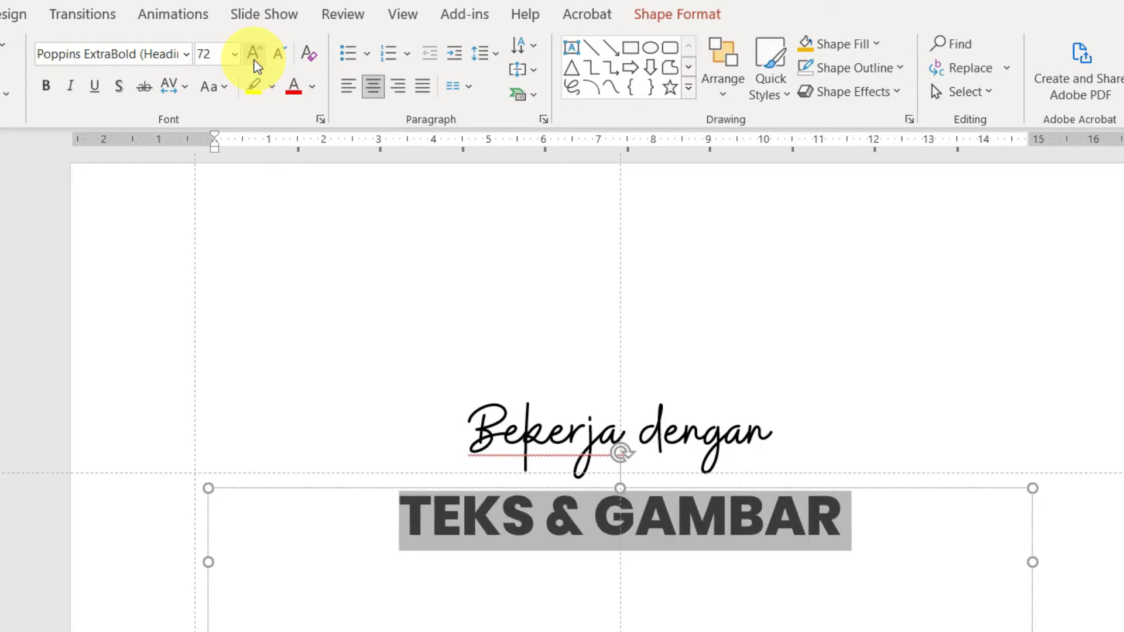
# Move the subtitle and title text boxes to the right half of the slide, with the title's start aligned above the subtitle's
pyautogui.click(380, 491)
pyautogui.moveTo(366, 443); pyautogui.dragTo(657, 437)
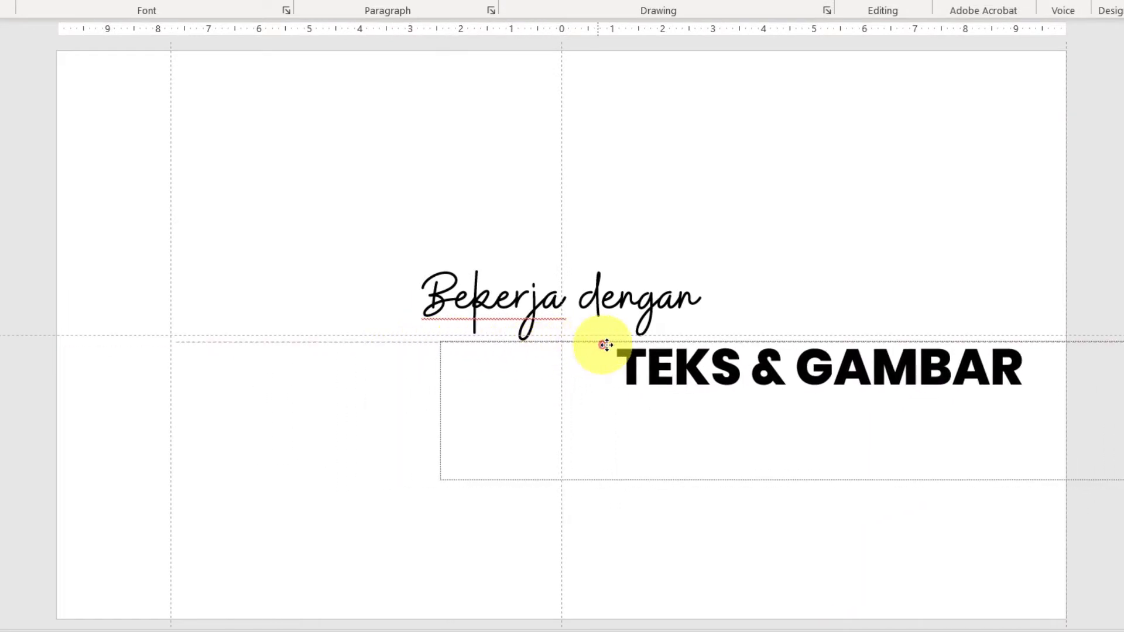
pyautogui.moveTo(613, 347); pyautogui.dragTo(611, 345)
pyautogui.click(440, 281)
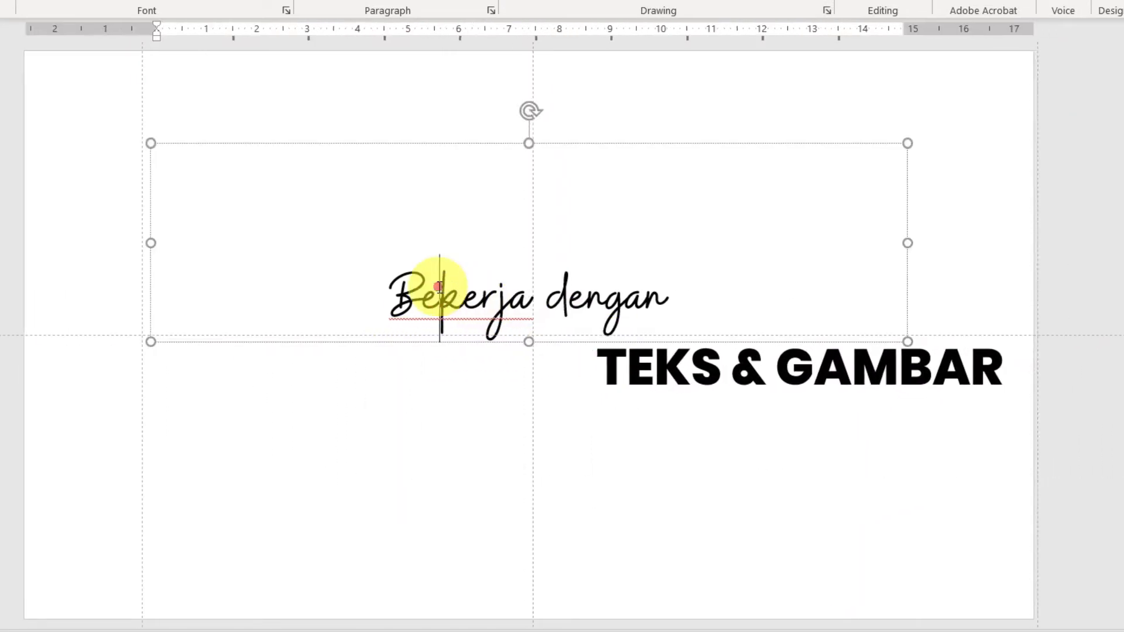
pyautogui.moveTo(424, 142); pyautogui.dragTo(634, 152)
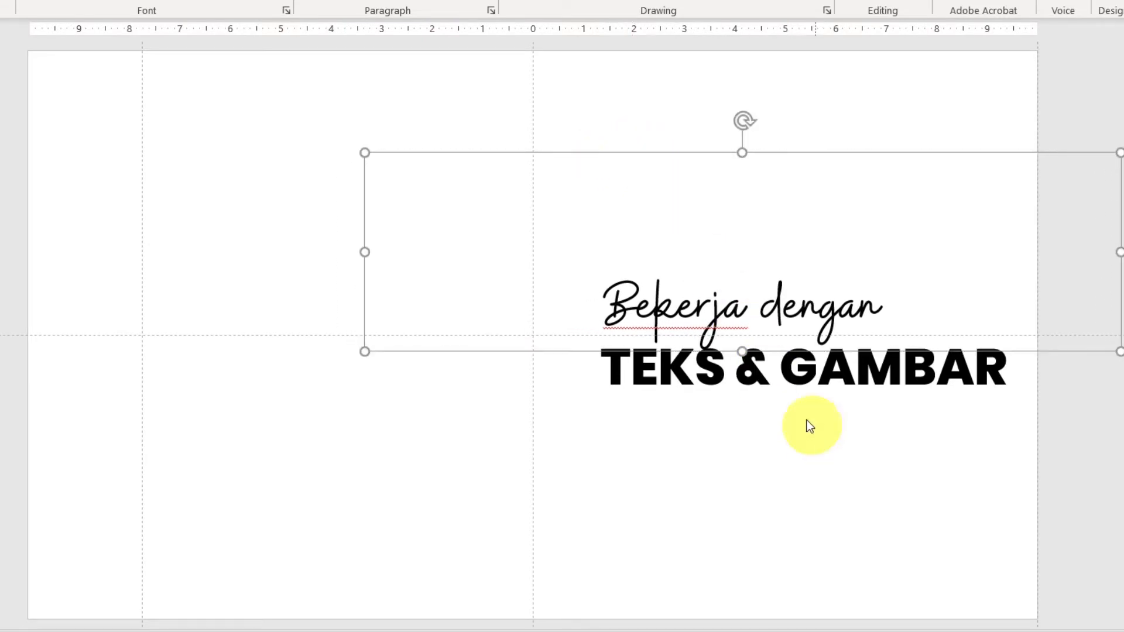
# Copy the yellow desk workspace illustration from the slide that contains it
pyautogui.click(8, 206)
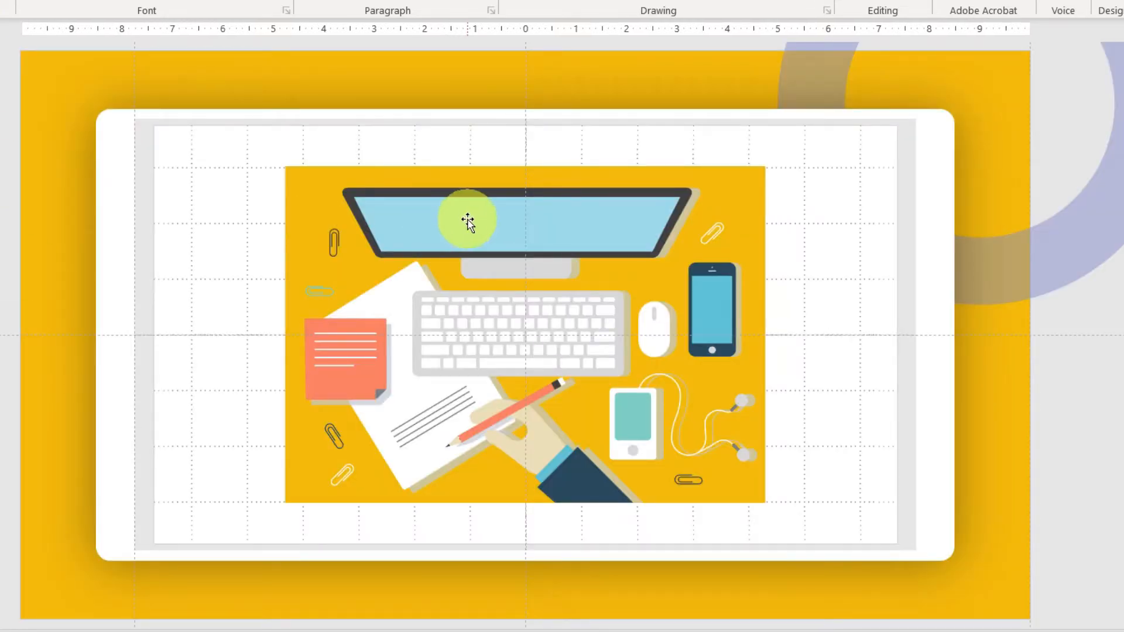
pyautogui.click(455, 206)
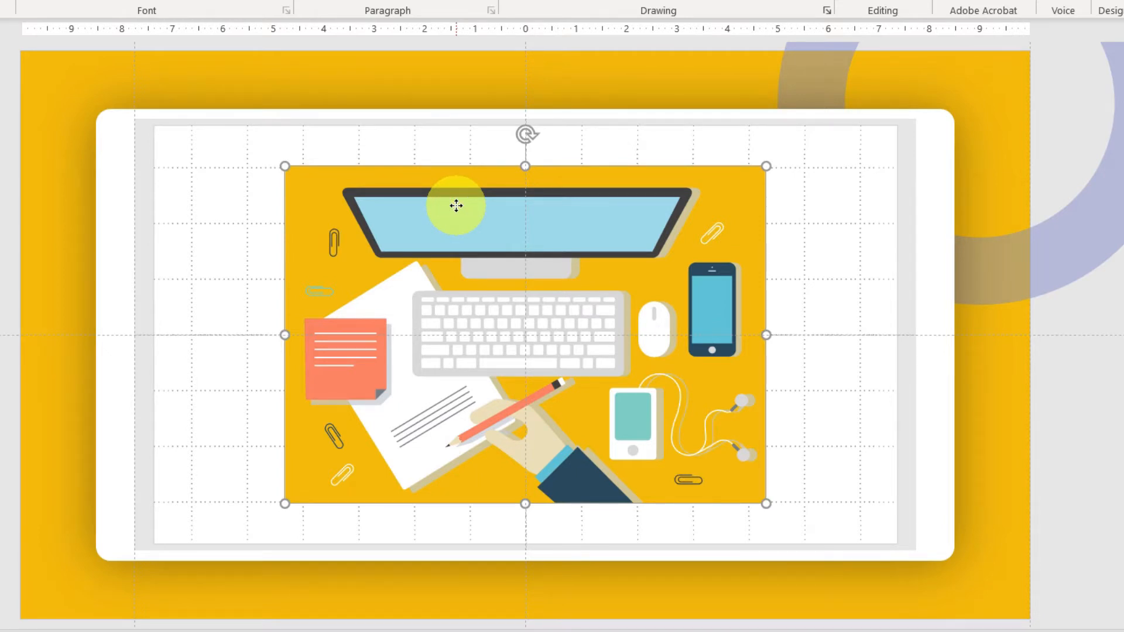
pyautogui.rightClick(456, 205)
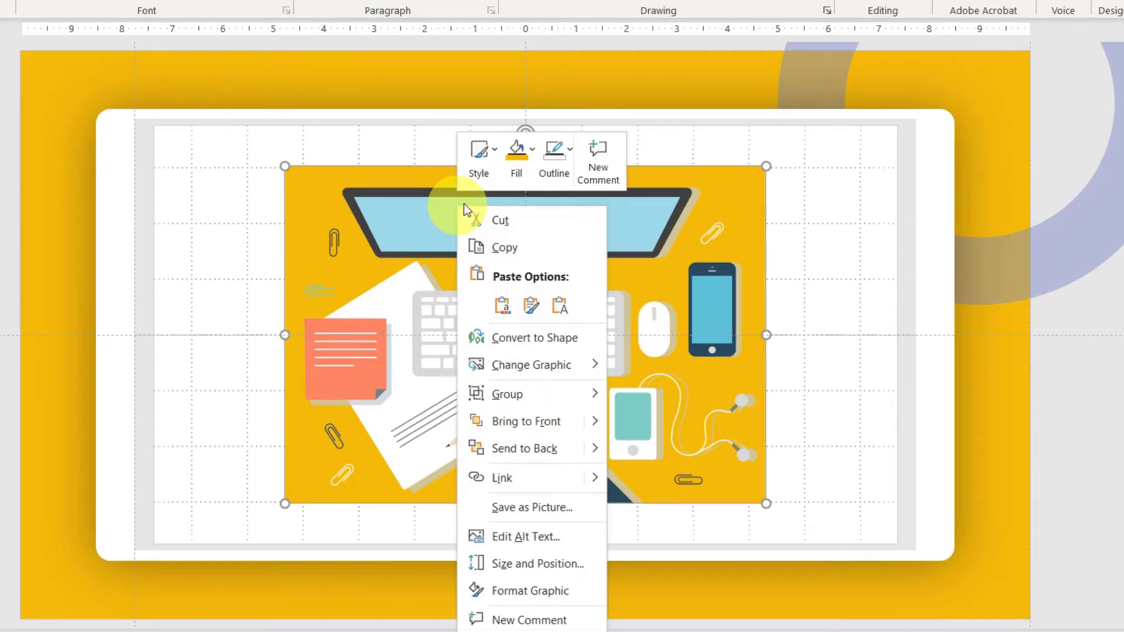
pyautogui.click(525, 247)
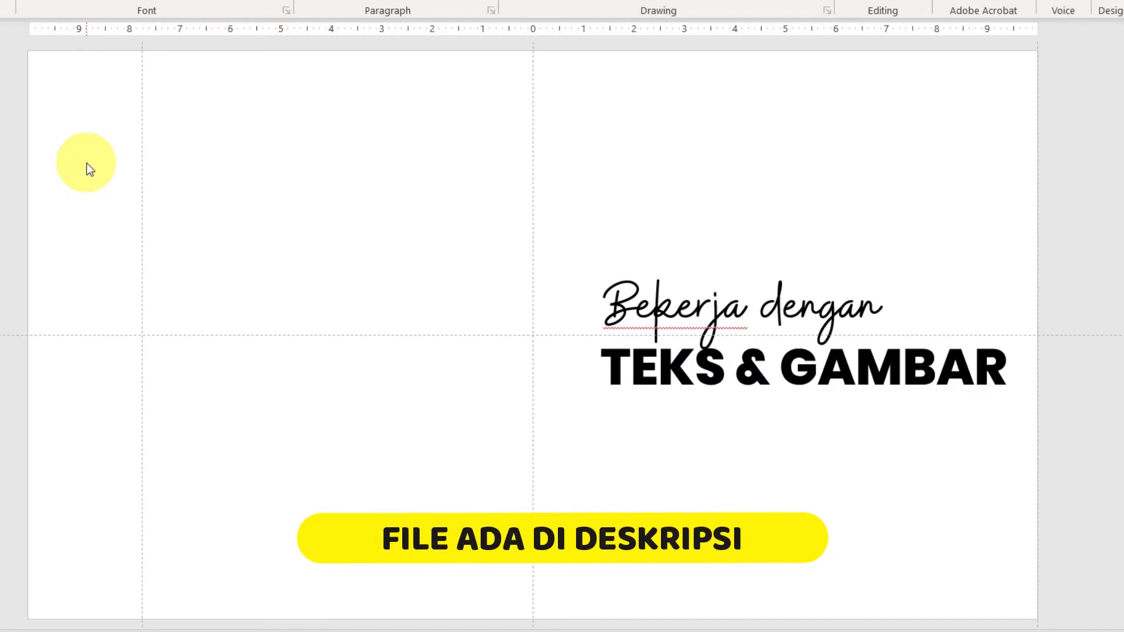
# Paste the desk illustration onto the title slide using the destination theme and place it left of the text
pyautogui.rightClick(86, 164)
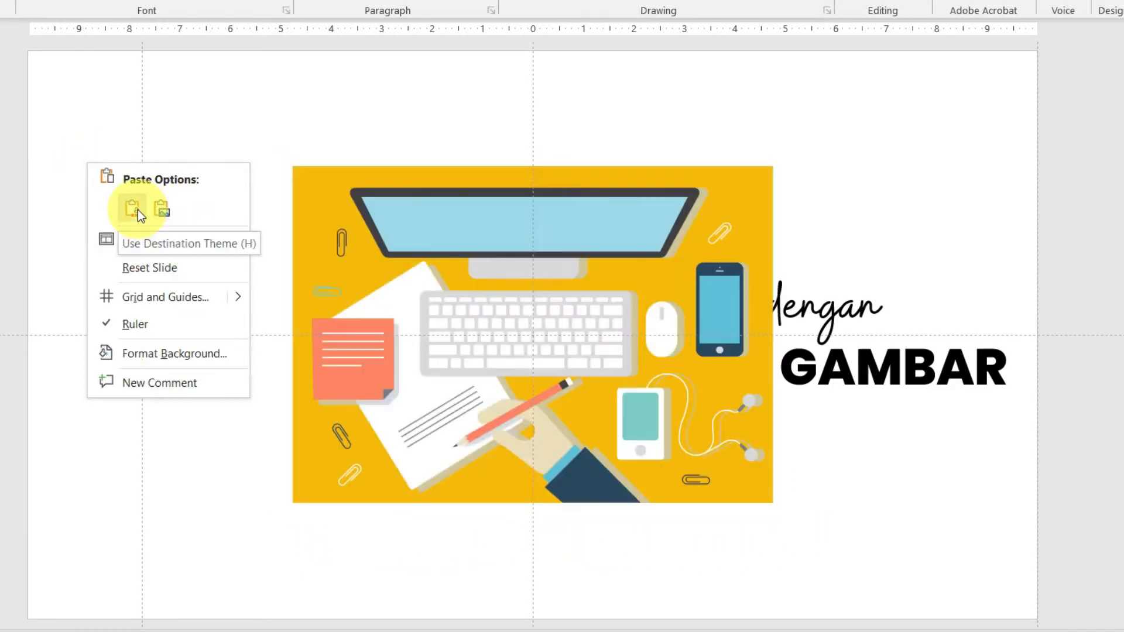
pyautogui.click(132, 211)
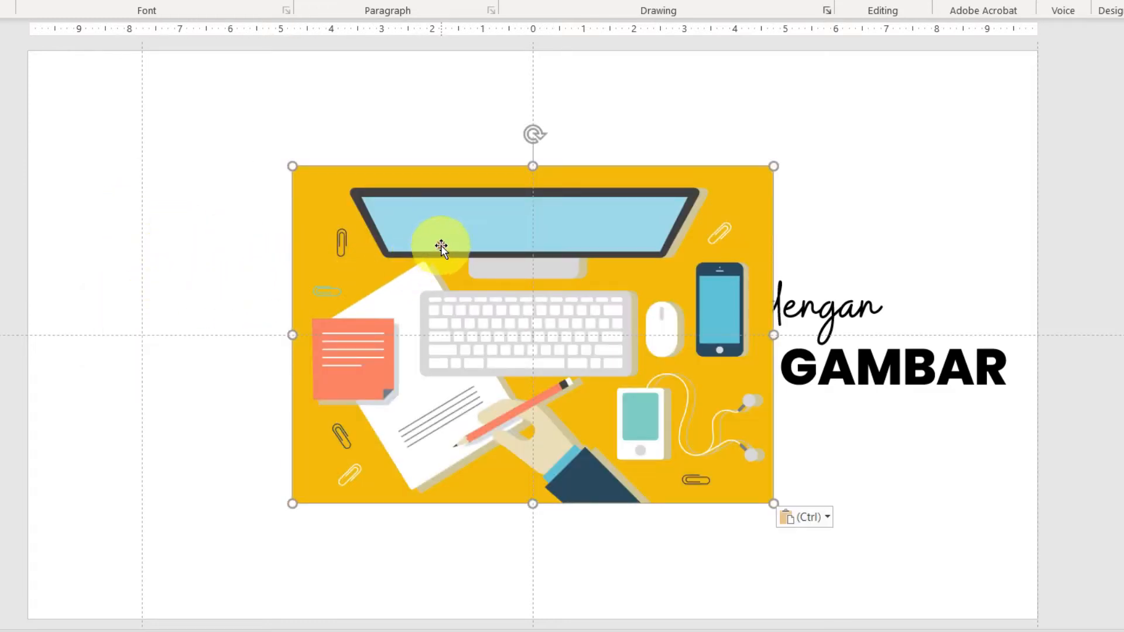
pyautogui.moveTo(441, 247); pyautogui.dragTo(238, 249)
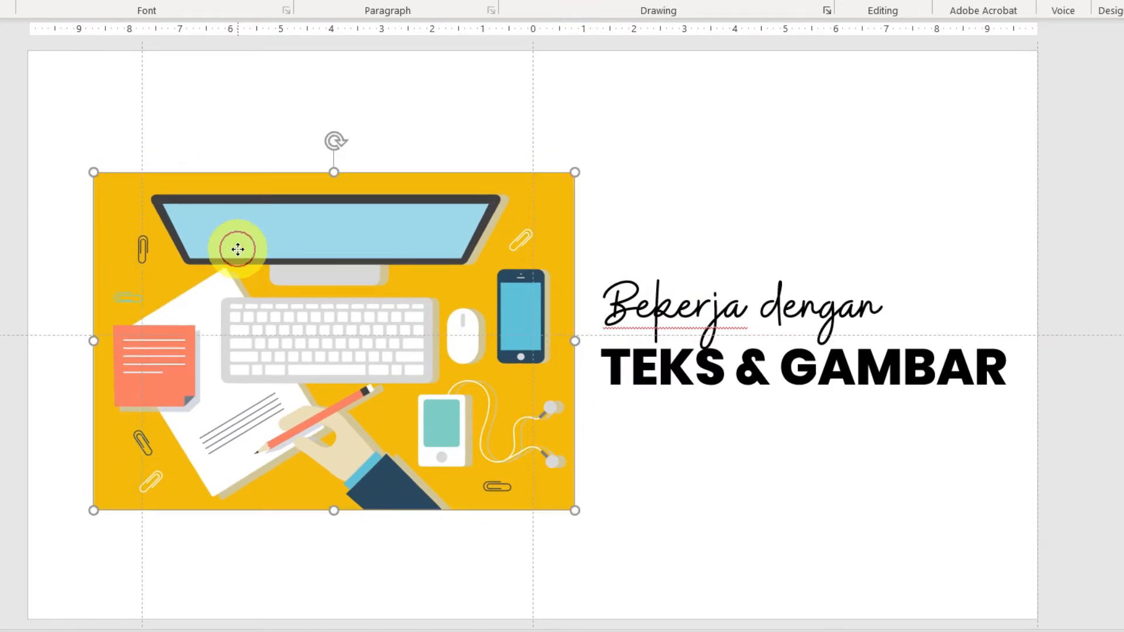
# Ungroup the imported desk illustration, converting it to a Microsoft Office drawing object
pyautogui.rightClick(226, 221)
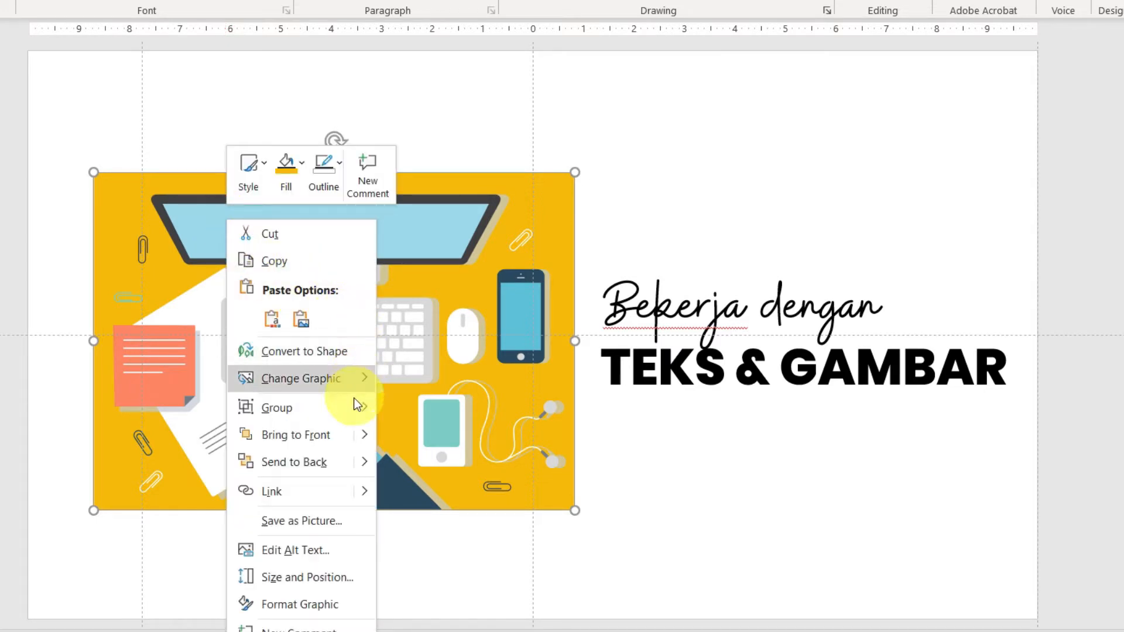
pyautogui.moveTo(340, 407)
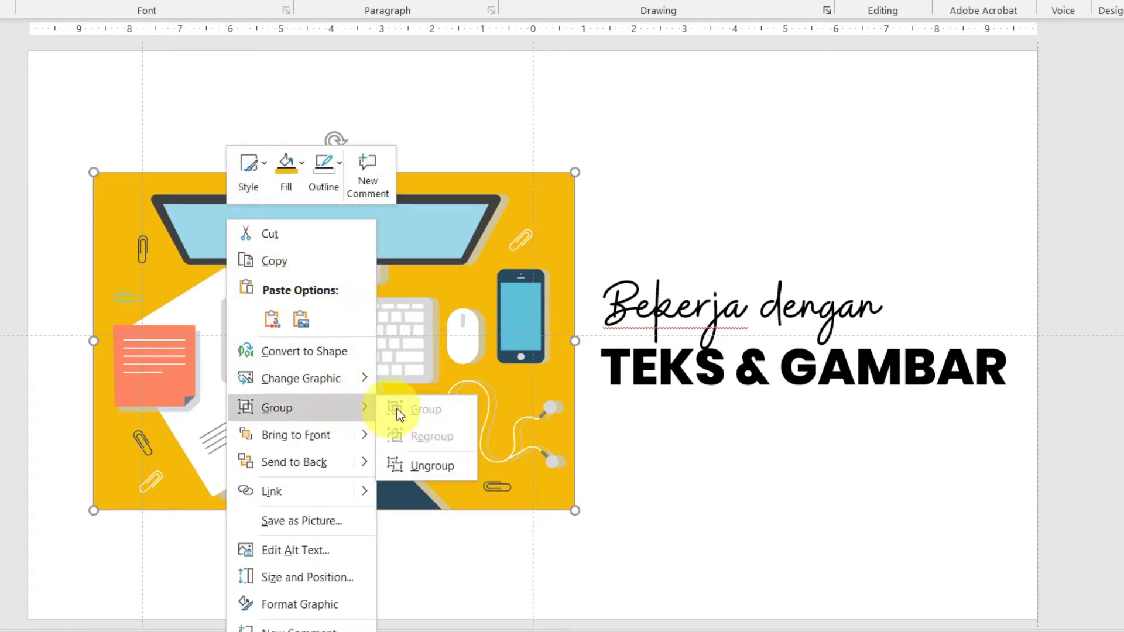
pyautogui.click(420, 465)
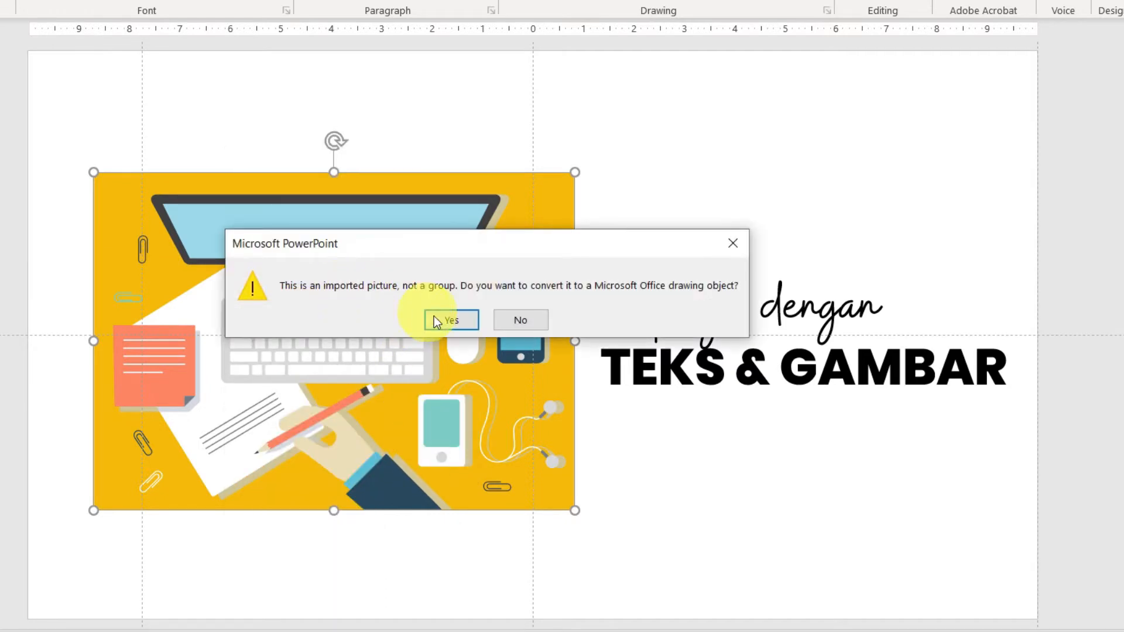
pyautogui.click(451, 320)
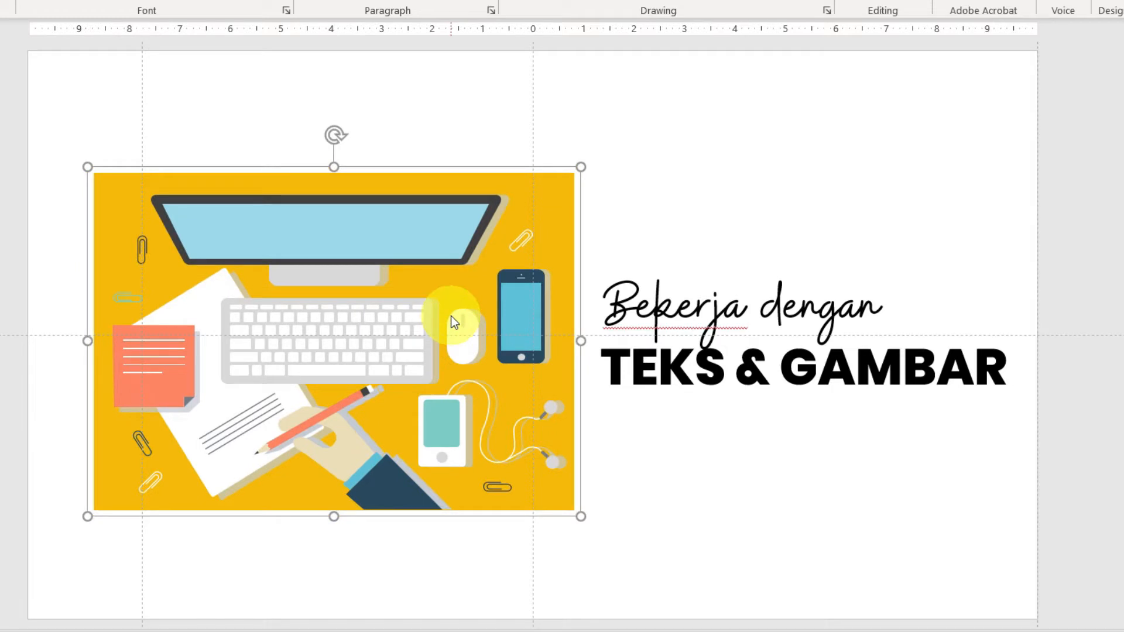
pyautogui.click(427, 139)
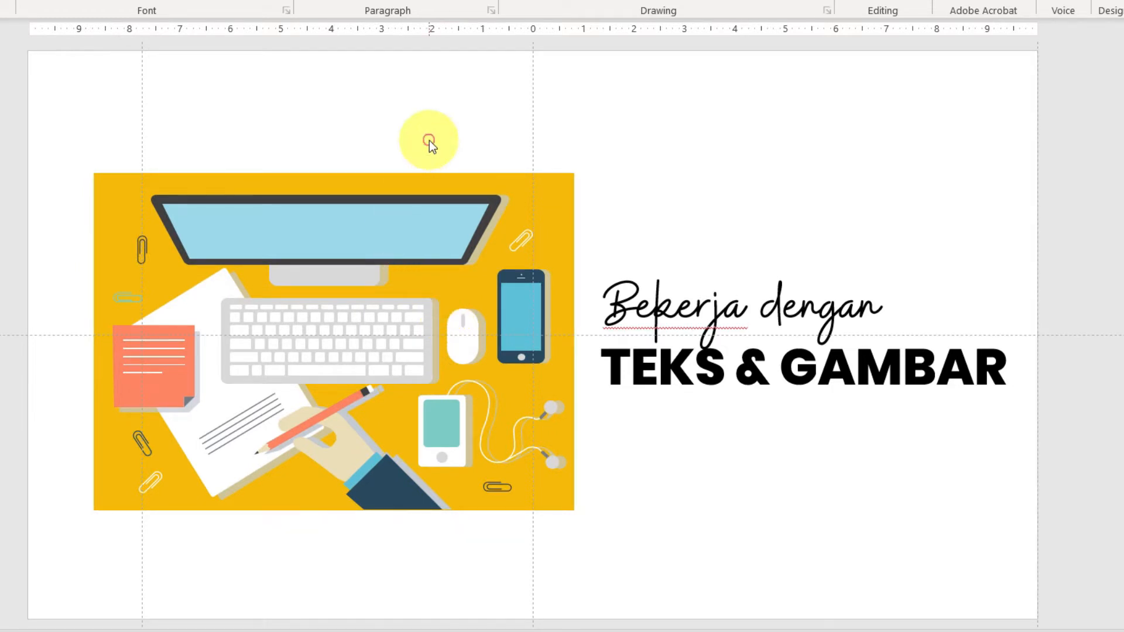
# Nudge the converted illustration slightly up and left, and ungroup its outer group
pyautogui.click(388, 190)
pyautogui.moveTo(381, 196)
pyautogui.mouseDown()
pyautogui.moveTo(363, 184)
pyautogui.moveTo(374, 188)
pyautogui.mouseUp()
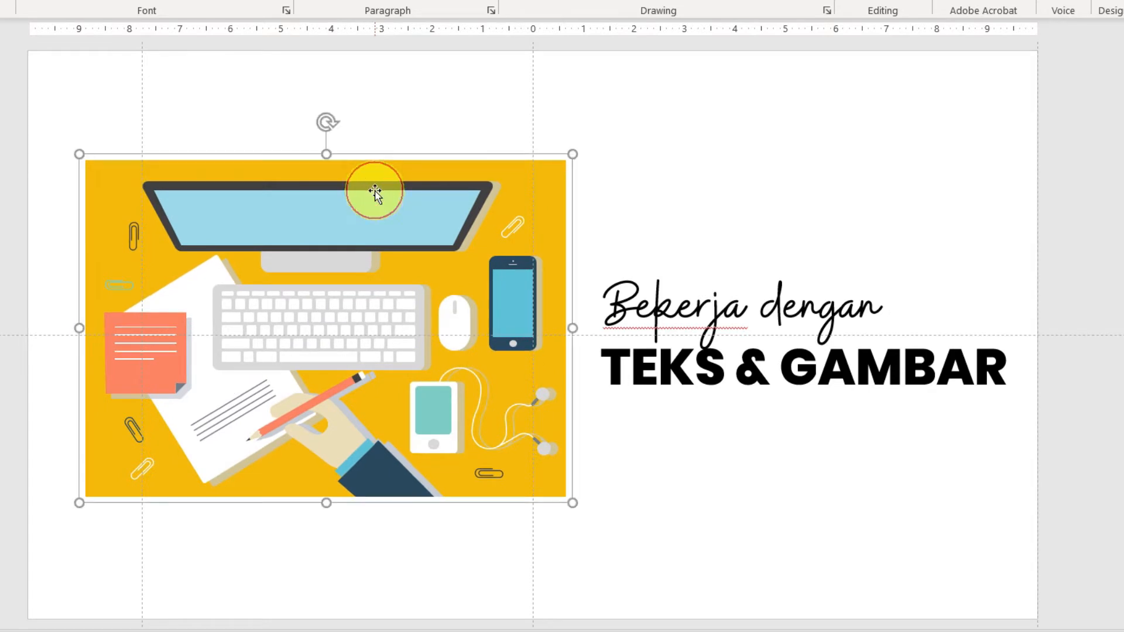
pyautogui.rightClick(376, 191)
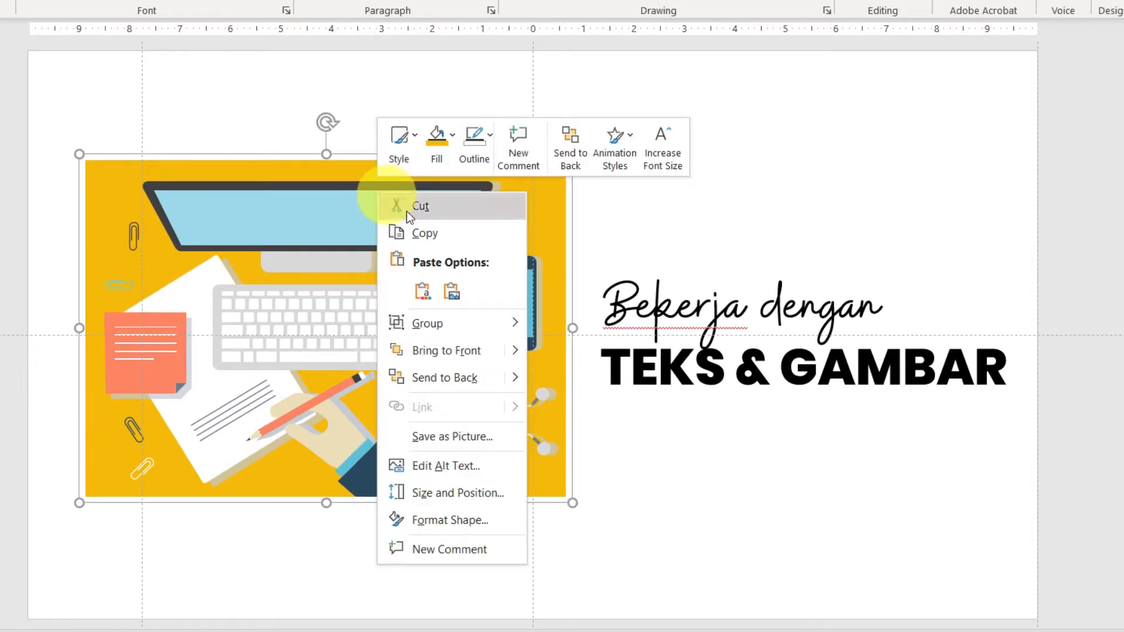
pyautogui.moveTo(461, 327)
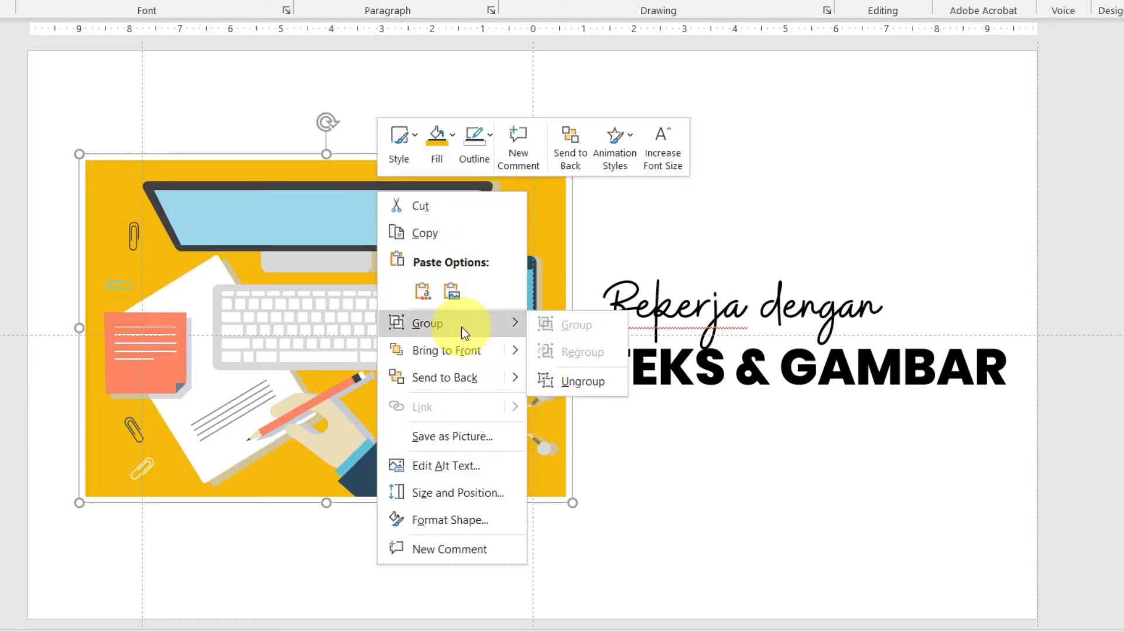
pyautogui.click(576, 381)
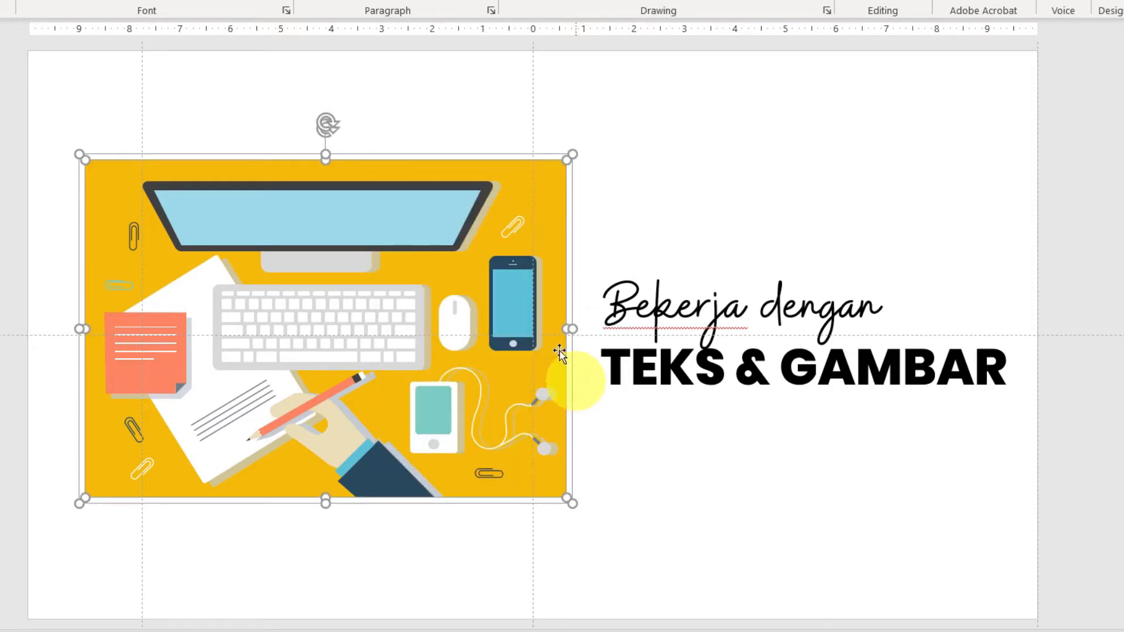
# Shift the remaining inner group slightly upward, ungroup it into its separate elements and clear the selection
pyautogui.click(363, 202)
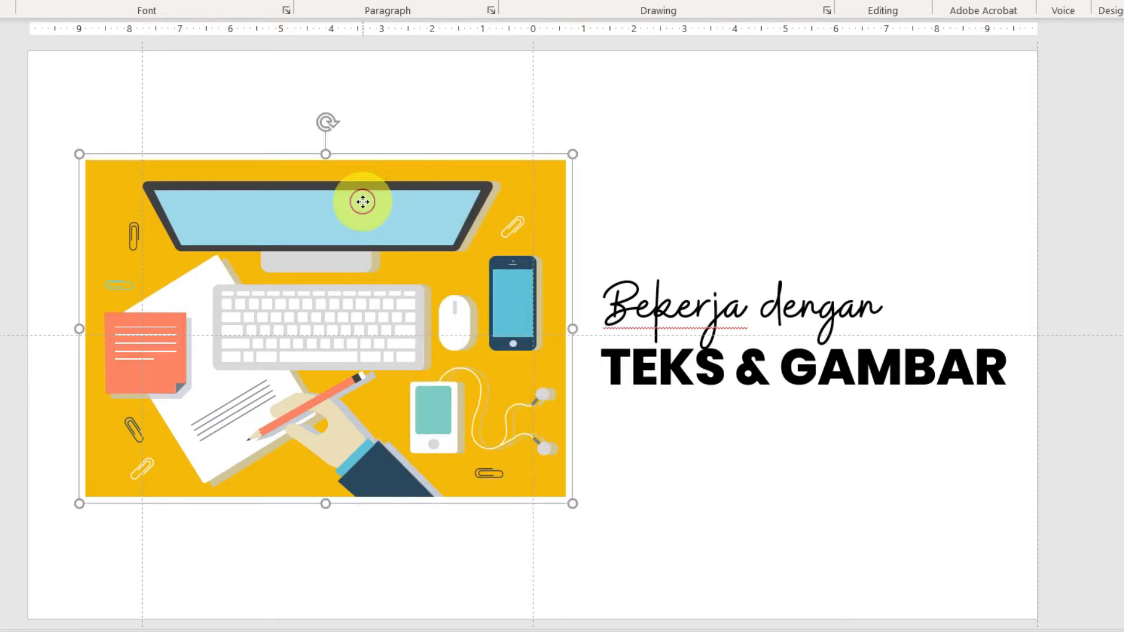
pyautogui.moveTo(367, 188); pyautogui.dragTo(366, 181)
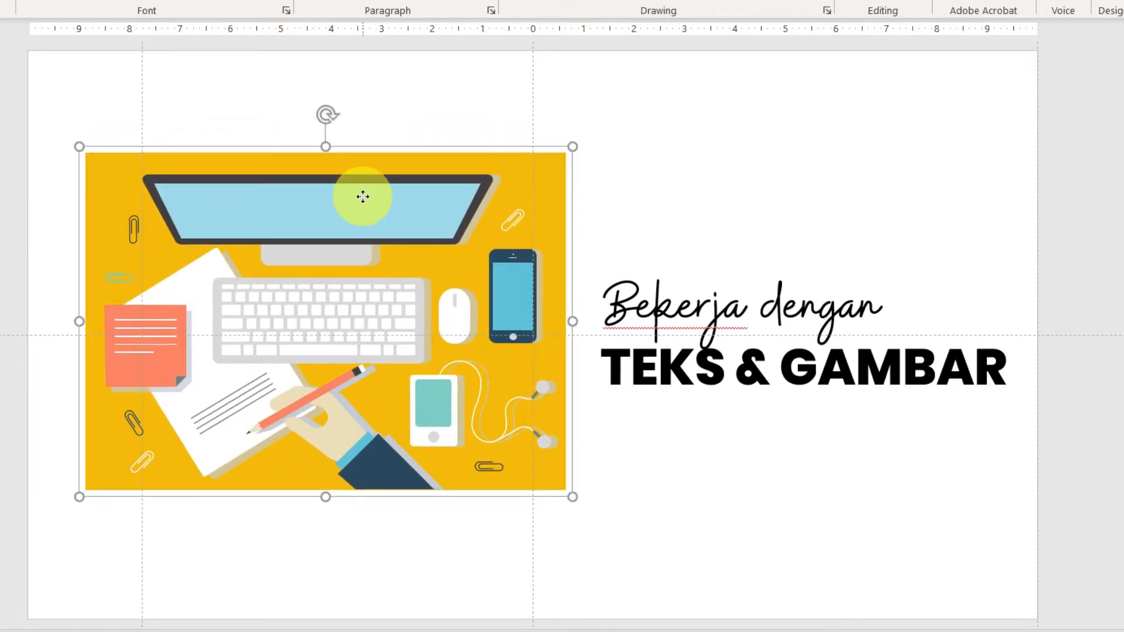
pyautogui.rightClick(363, 197)
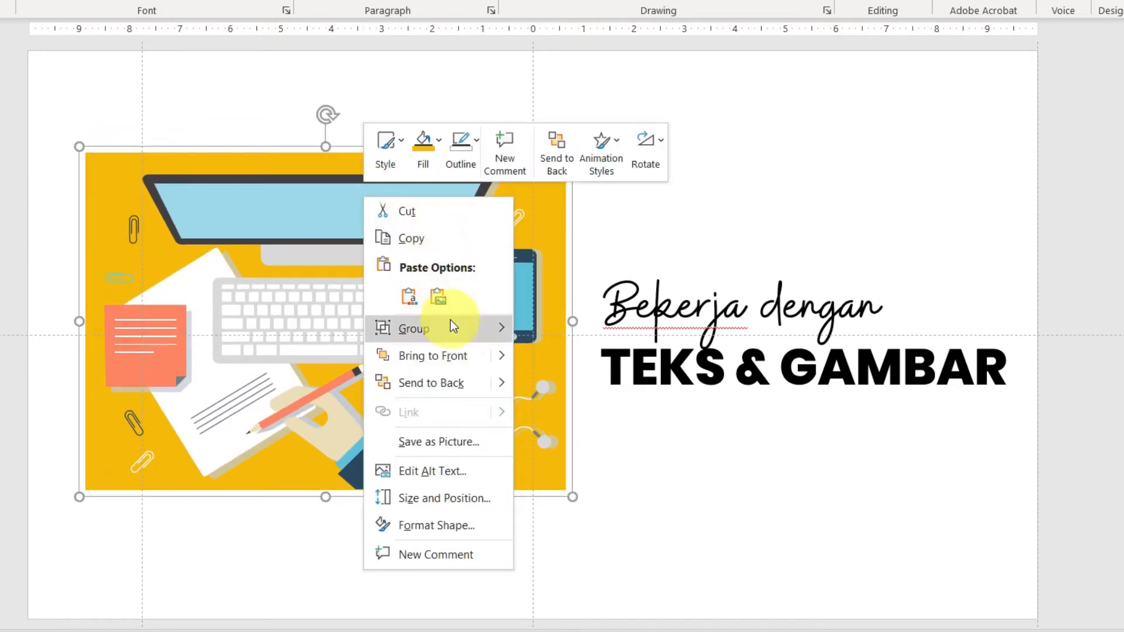
pyautogui.moveTo(452, 329)
pyautogui.click(570, 388)
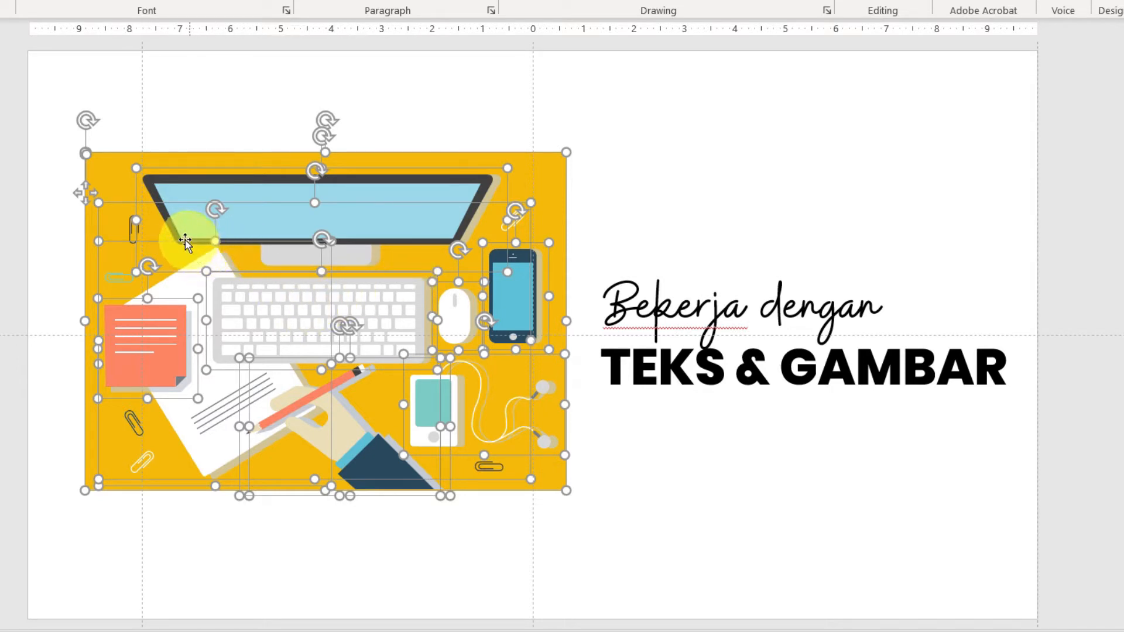
pyautogui.click(239, 116)
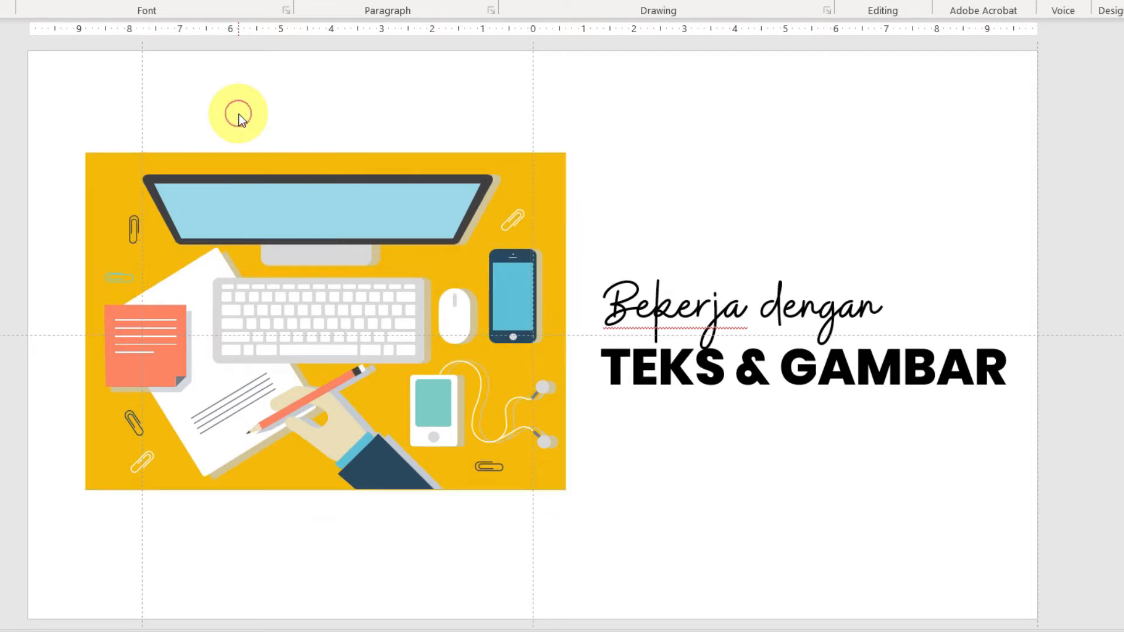
# Remove the group of paper clips scattered across the desk illustration
pyautogui.click(268, 186)
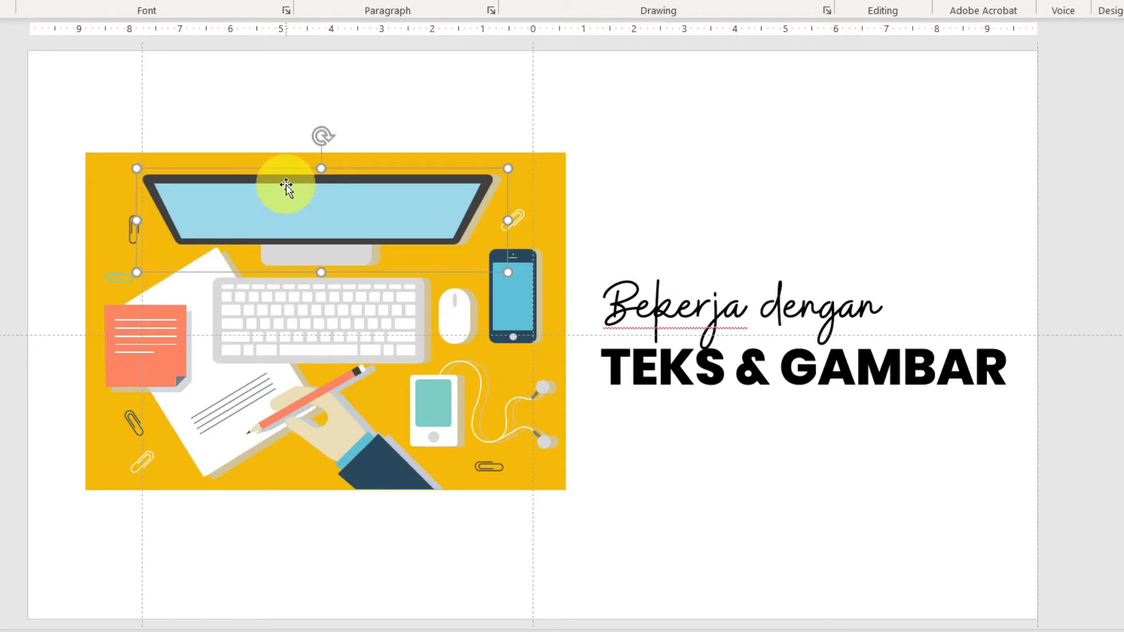
pyautogui.click(229, 108)
pyautogui.click(134, 232)
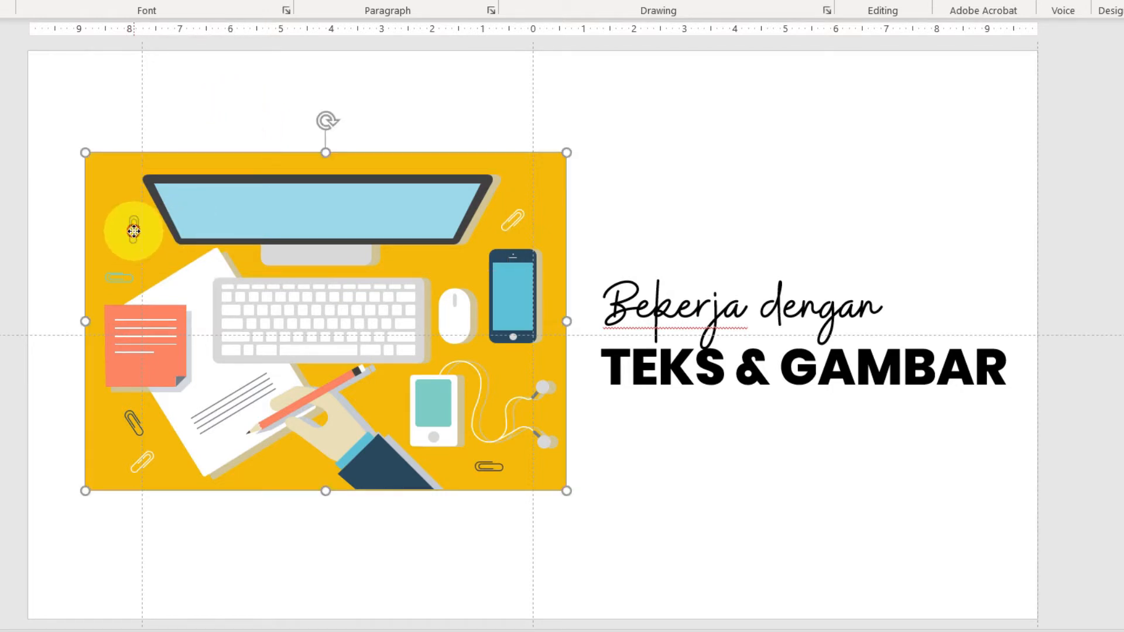
pyautogui.click(134, 232)
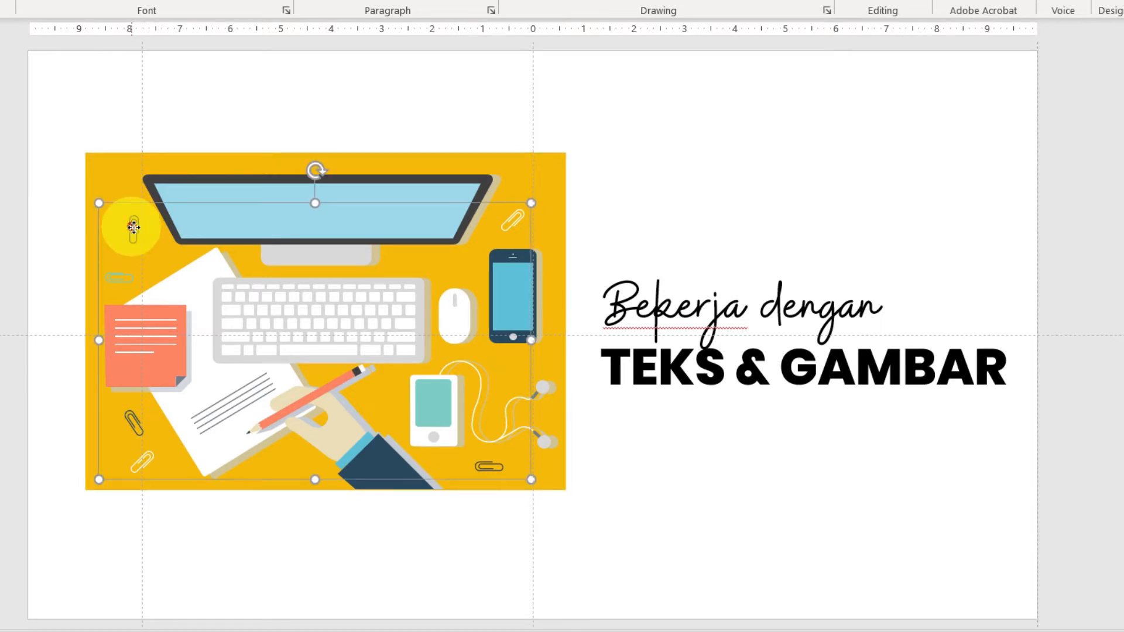
pyautogui.moveTo(134, 227)
pyautogui.mouseDown()
pyautogui.moveTo(160, 193)
pyautogui.moveTo(181, 226)
pyautogui.moveTo(208, 170)
pyautogui.moveTo(134, 221)
pyautogui.mouseUp()
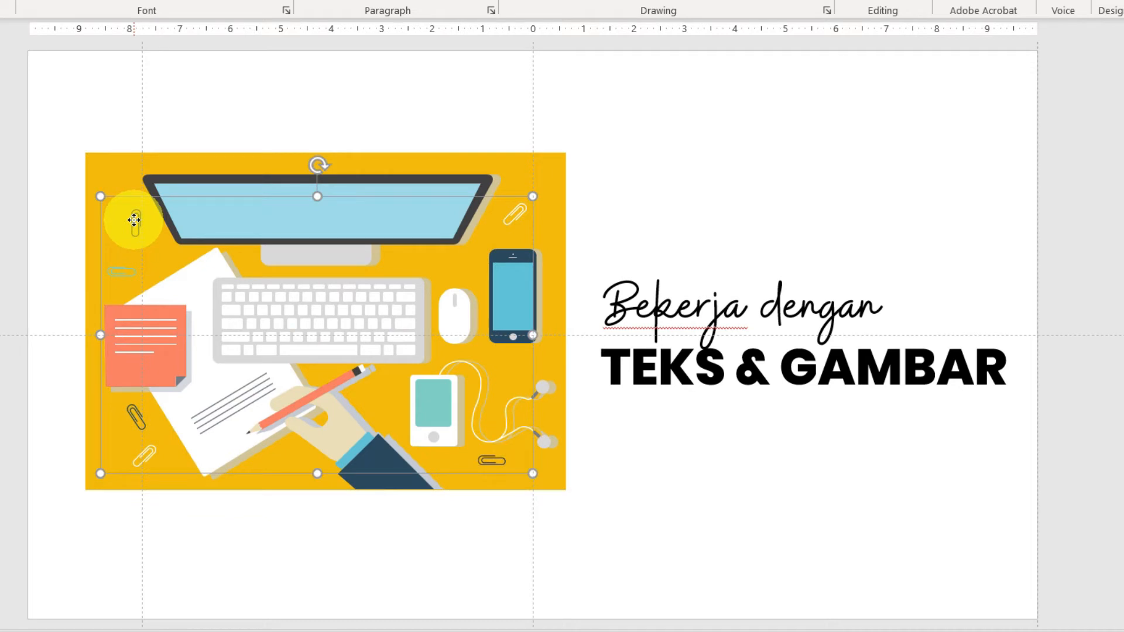
pyautogui.press('Escape')
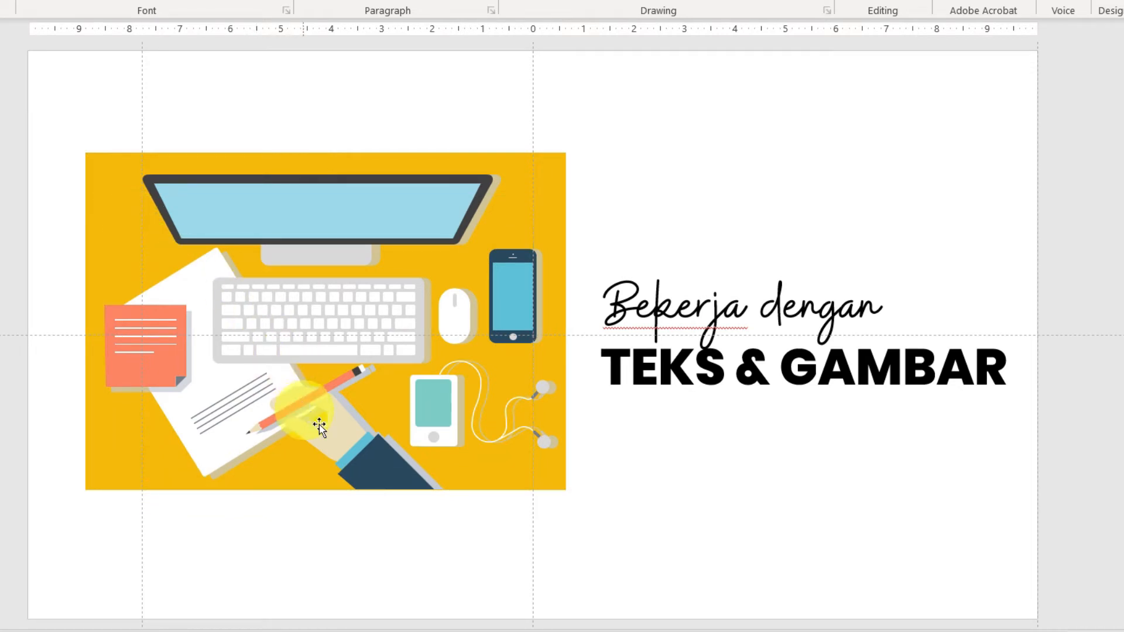
# Delete the music player with its earphones and the smartphone from the desk illustration
pyautogui.click(433, 419)
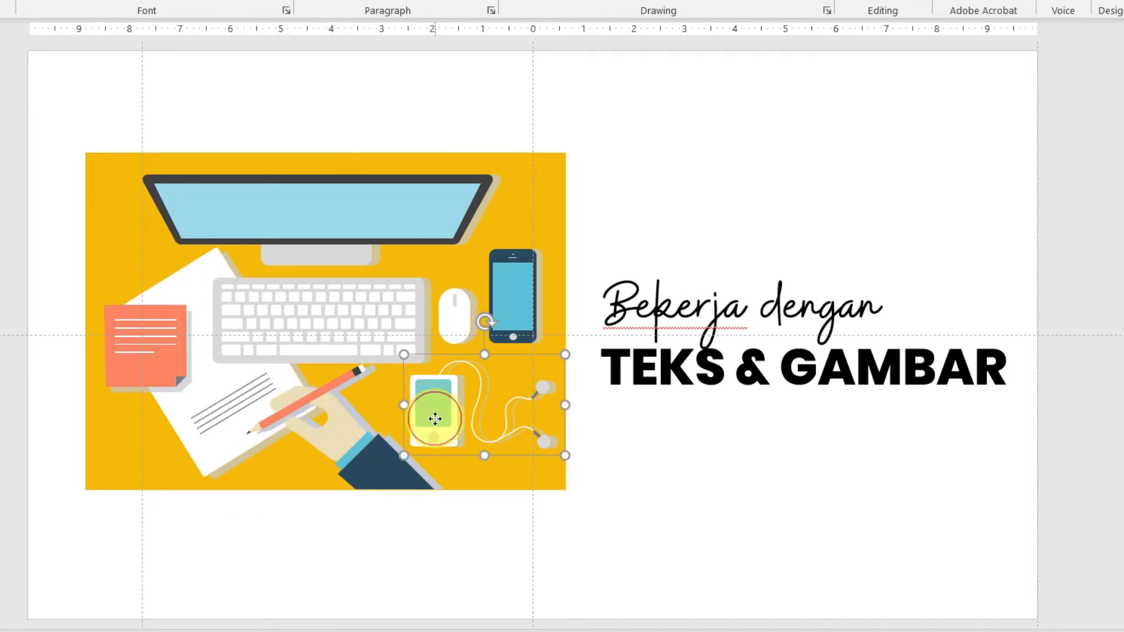
pyautogui.press('Delete')
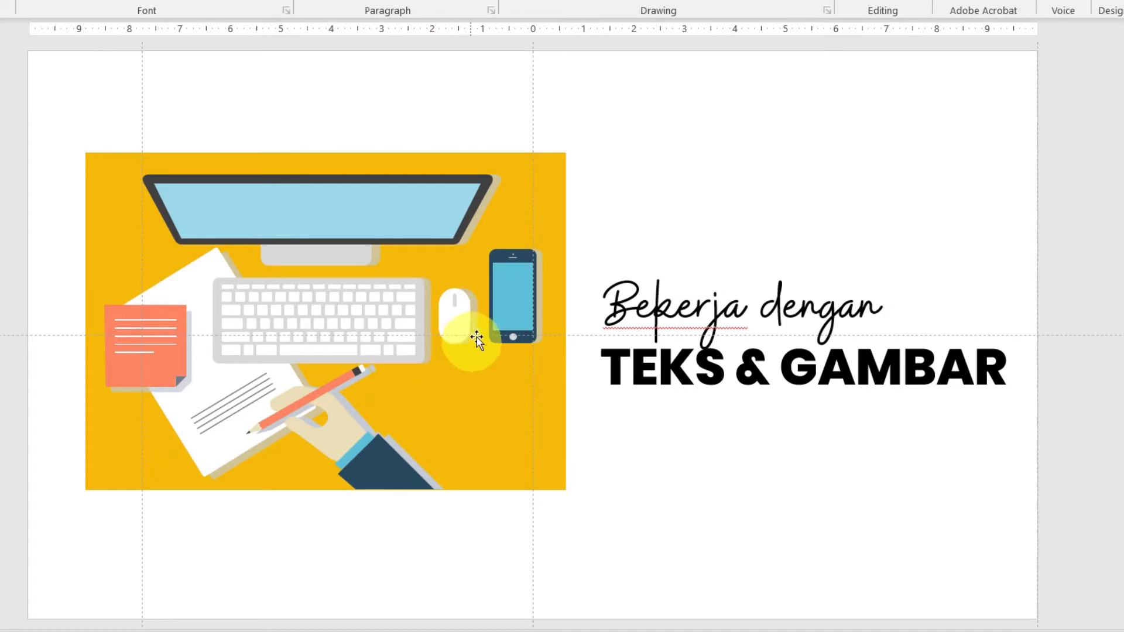
pyautogui.click(515, 305)
pyautogui.click(515, 305)
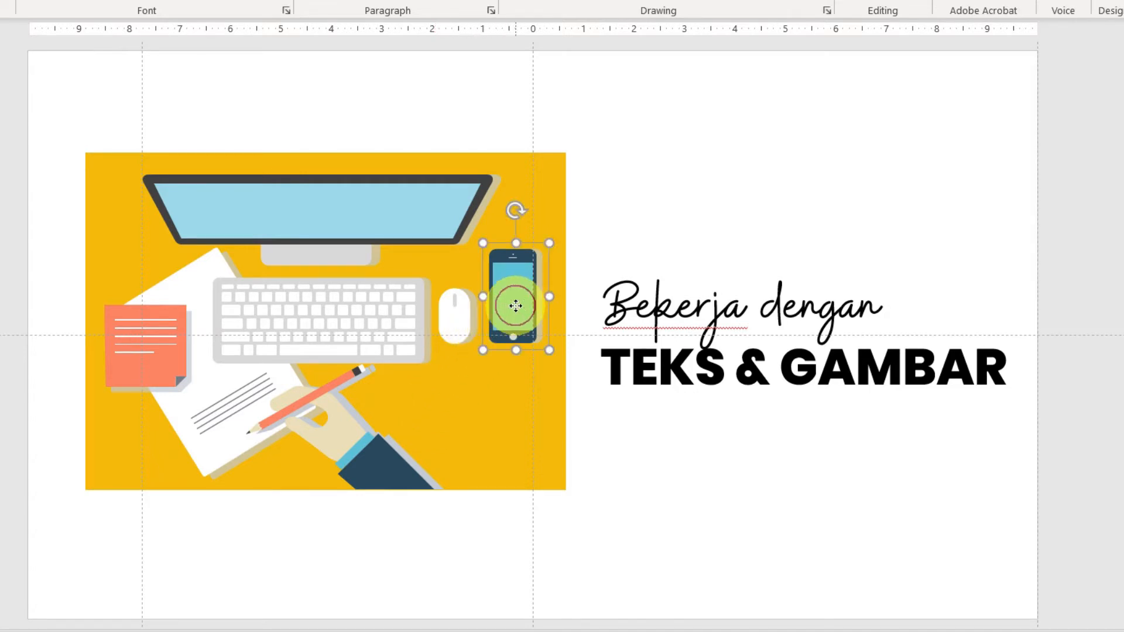
pyautogui.press('Delete')
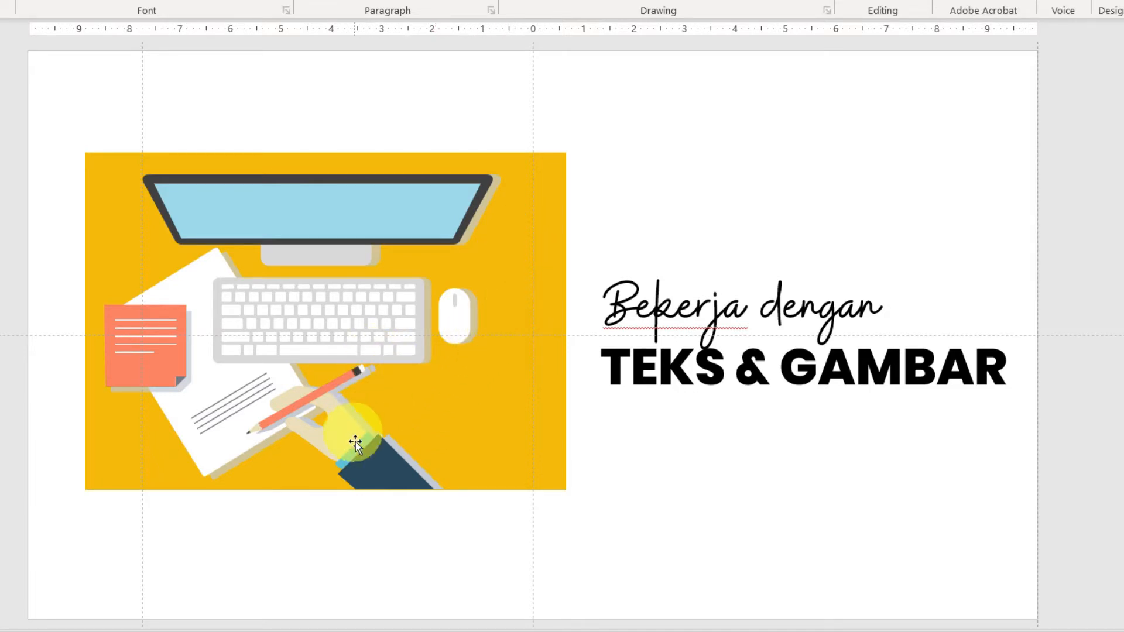
# Delete the hand holding the pencil, along with its grey shadow, from the desk illustration
pyautogui.click(363, 449)
pyautogui.press('Delete')
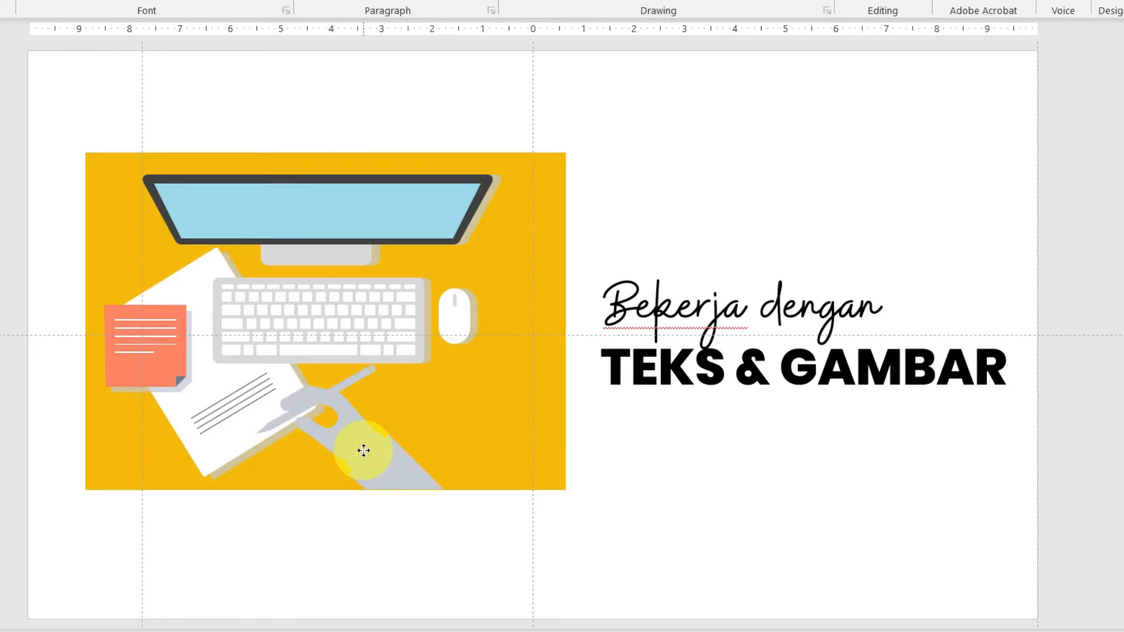
pyautogui.click(357, 458)
pyautogui.press('Delete')
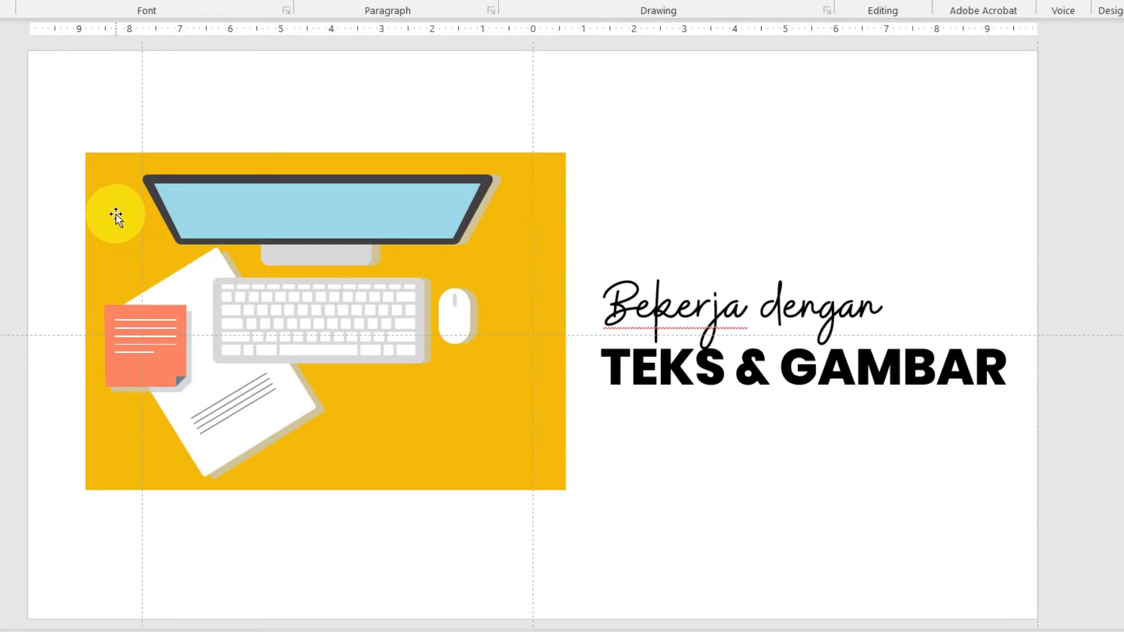
# Resize the yellow background rectangle to cover the whole slide and send it behind all other objects
pyautogui.moveTo(116, 214)
pyautogui.mouseDown()
pyautogui.moveTo(120, 189)
pyautogui.moveTo(112, 208)
pyautogui.mouseUp()
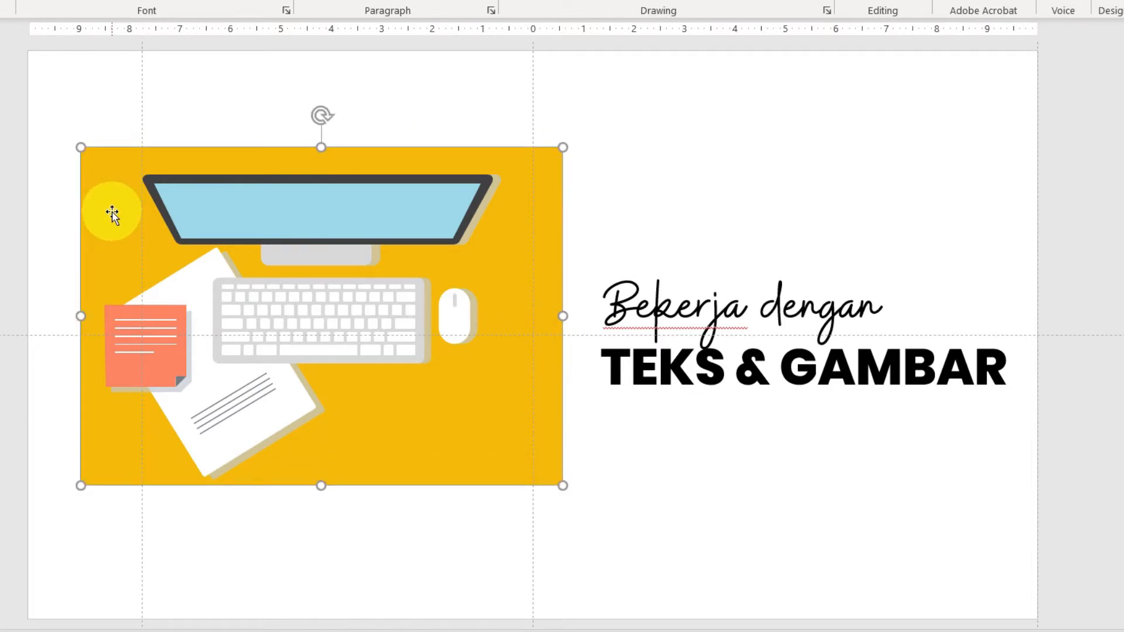
pyautogui.moveTo(112, 216); pyautogui.dragTo(59, 117)
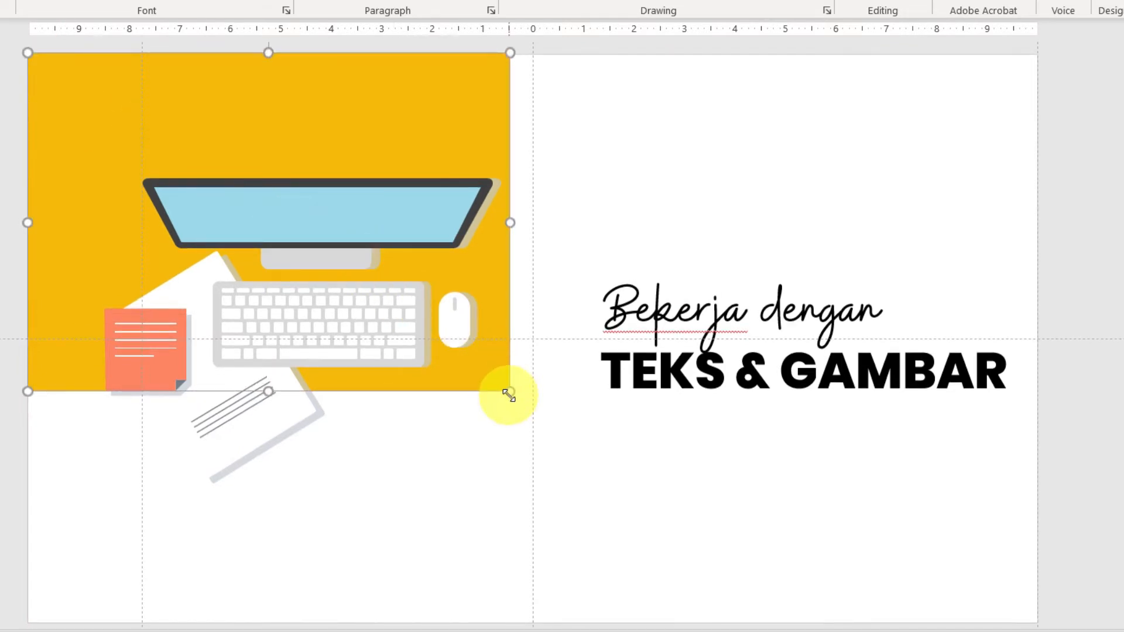
pyautogui.moveTo(509, 395); pyautogui.dragTo(1038, 618)
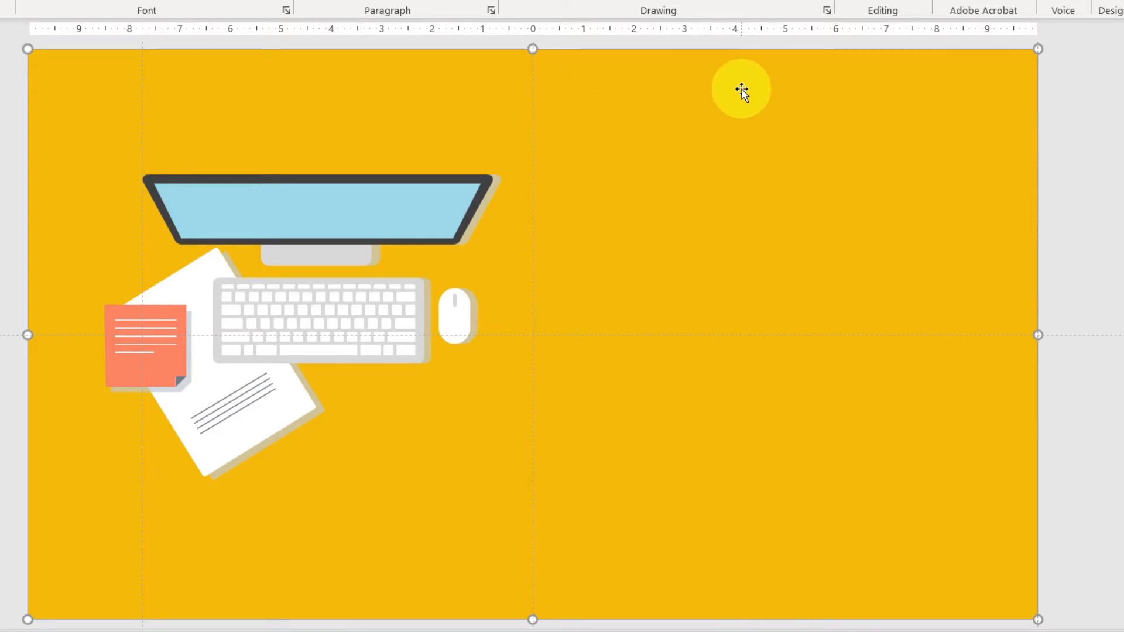
pyautogui.rightClick(742, 89)
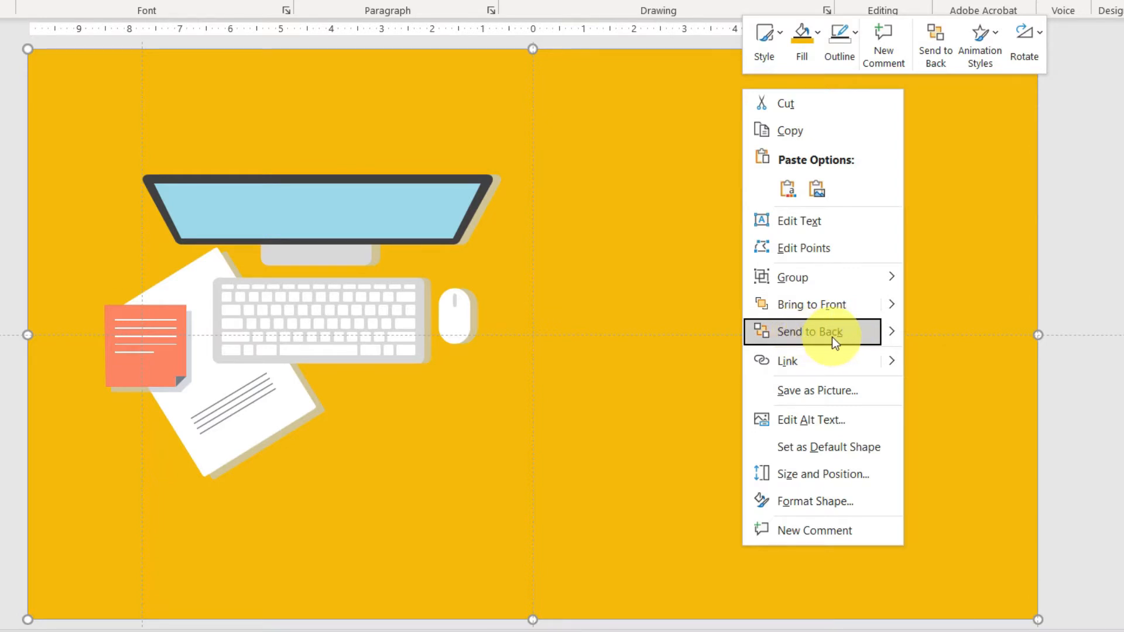
pyautogui.click(831, 336)
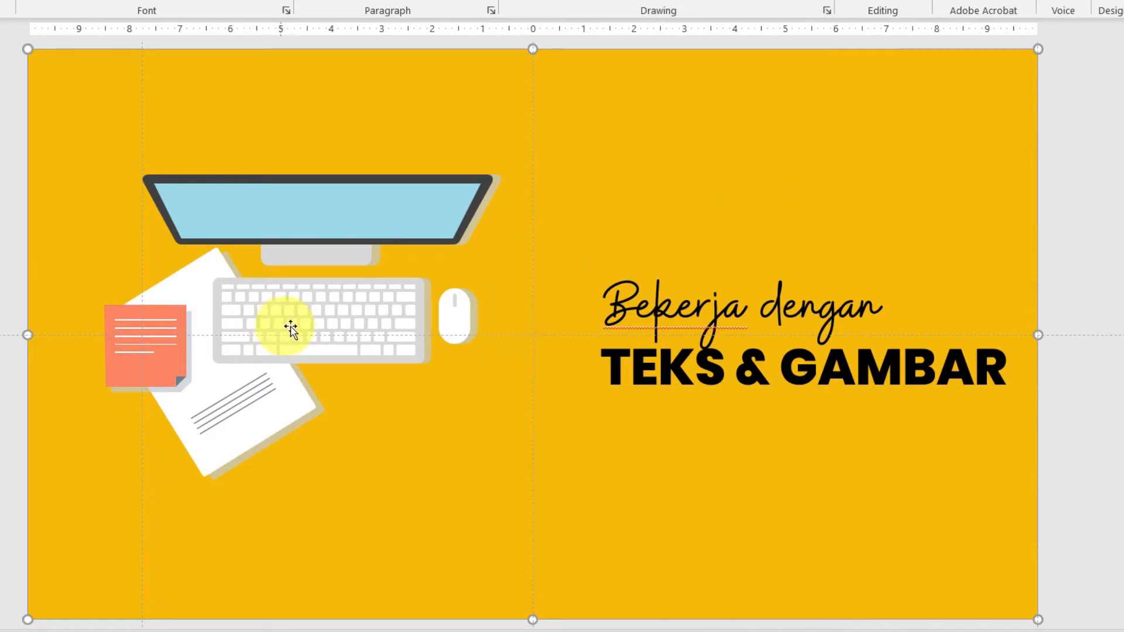
# Move the keyboard lower on the slide and place the mouse beside it at the same height
pyautogui.click(310, 327)
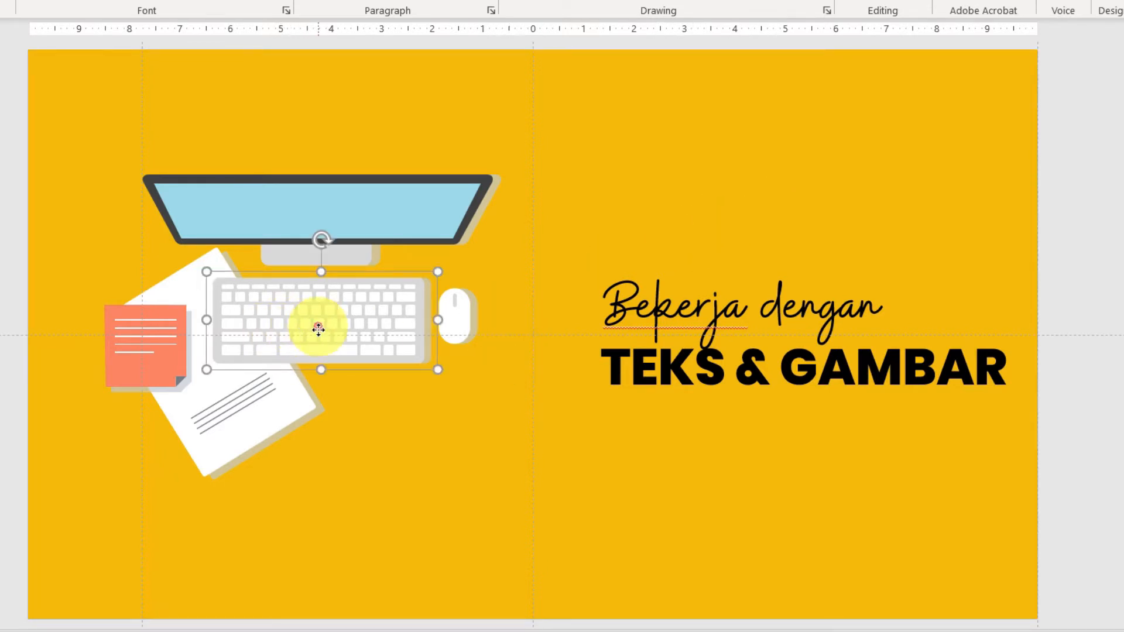
pyautogui.moveTo(312, 330); pyautogui.dragTo(317, 397)
pyautogui.click(463, 321)
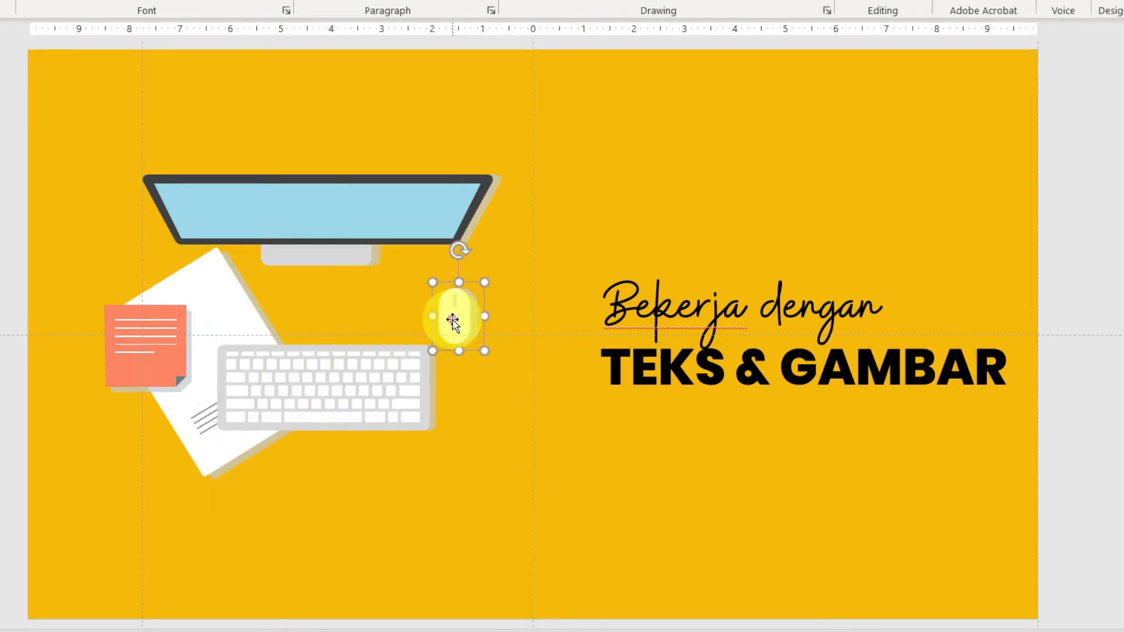
pyautogui.moveTo(453, 315); pyautogui.dragTo(467, 381)
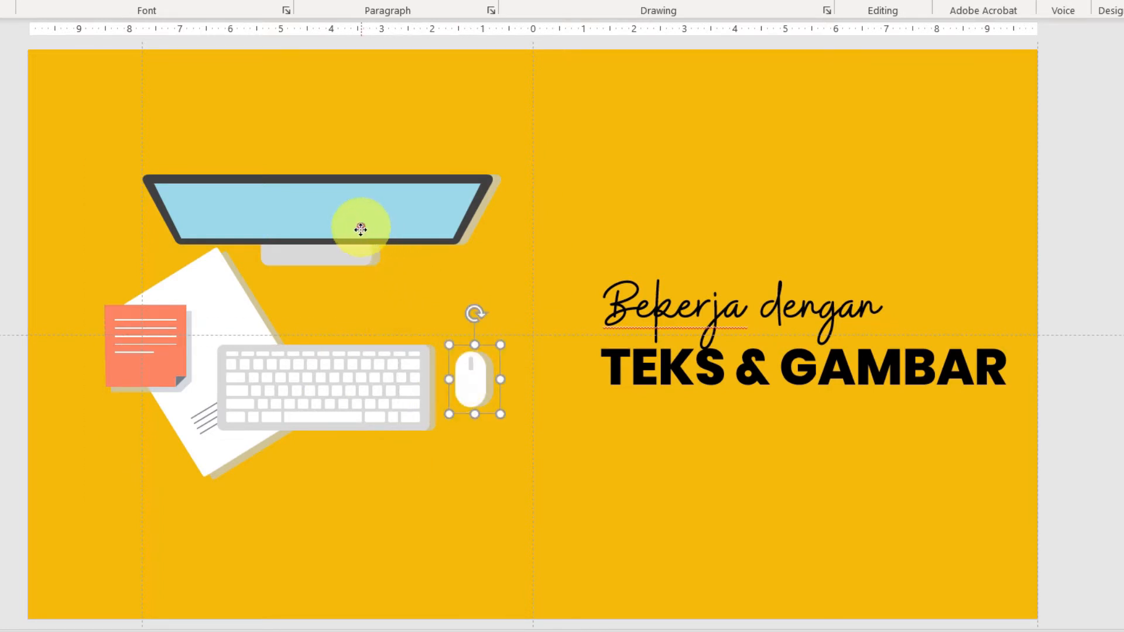
# Move the monitor down closer to the keyboard, and shift the paper sheet and orange sticky note down and left
pyautogui.moveTo(359, 229); pyautogui.dragTo(364, 271)
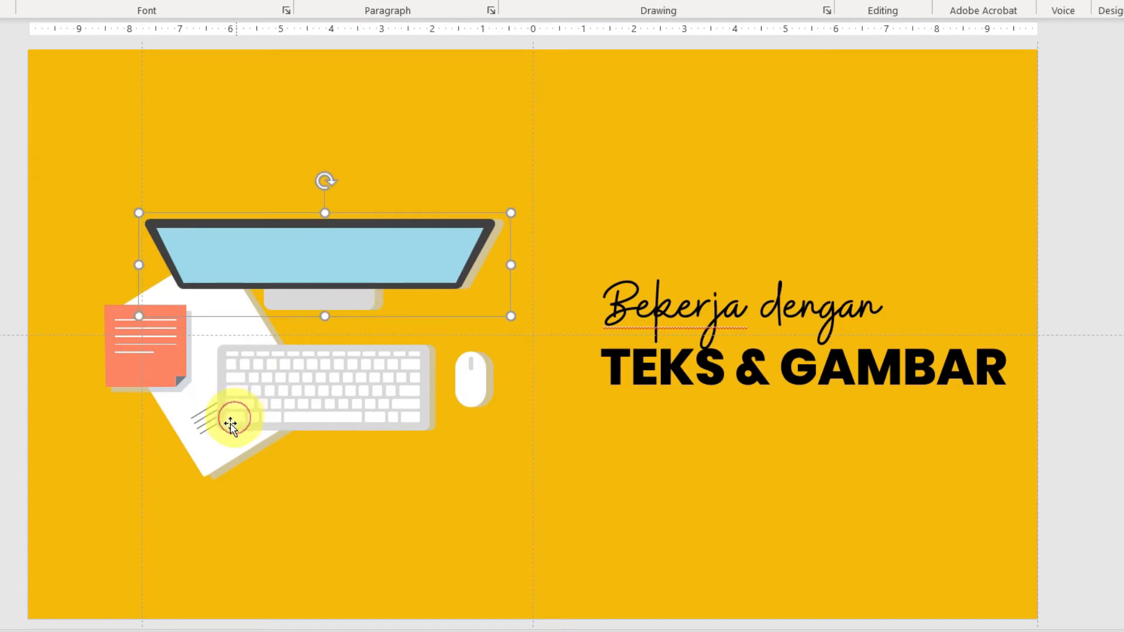
pyautogui.moveTo(231, 416); pyautogui.dragTo(195, 494)
pyautogui.moveTo(163, 371); pyautogui.dragTo(124, 402)
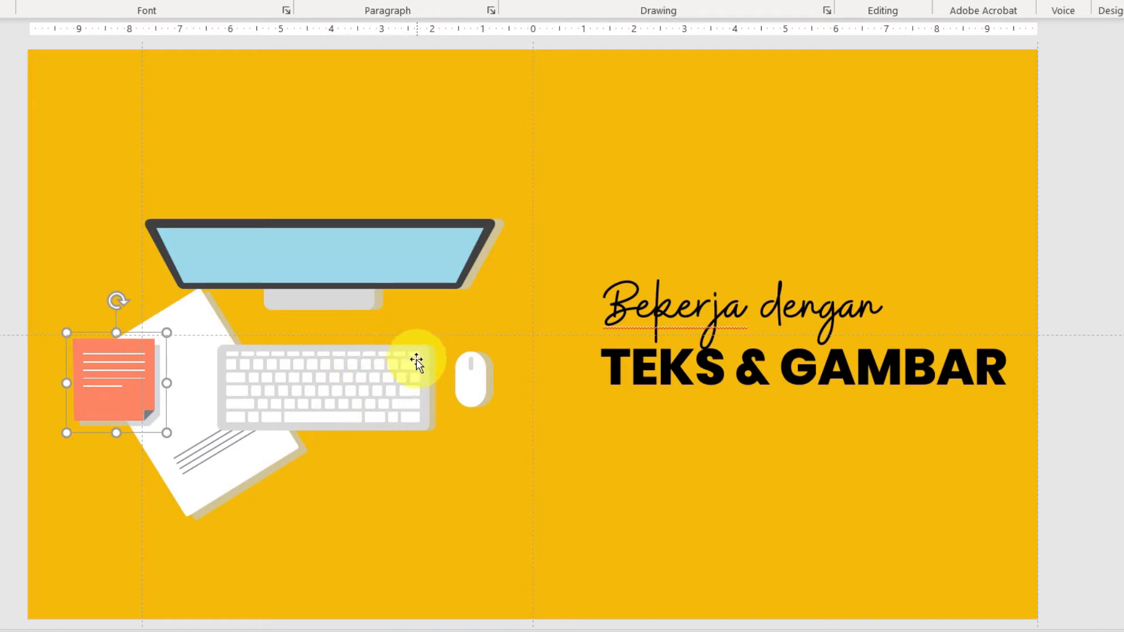
# Change the font colour of both title texts to white, shift them slightly left together and clear the selection
pyautogui.click(707, 310)
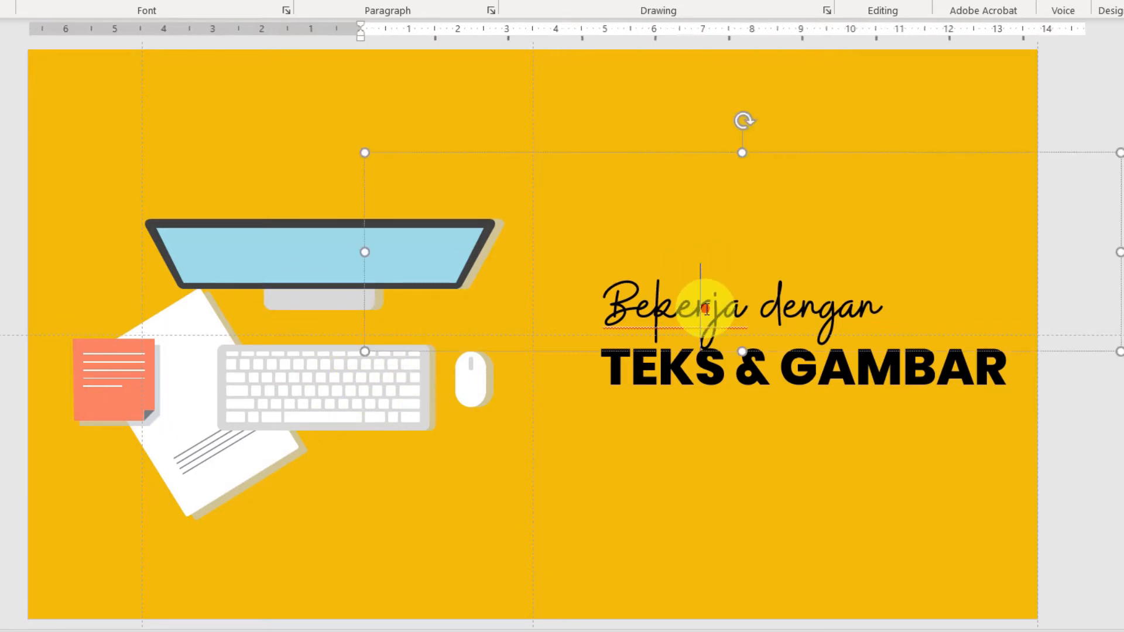
pyautogui.keyDown('shift'); pyautogui.click(644, 365); pyautogui.keyUp('shift')
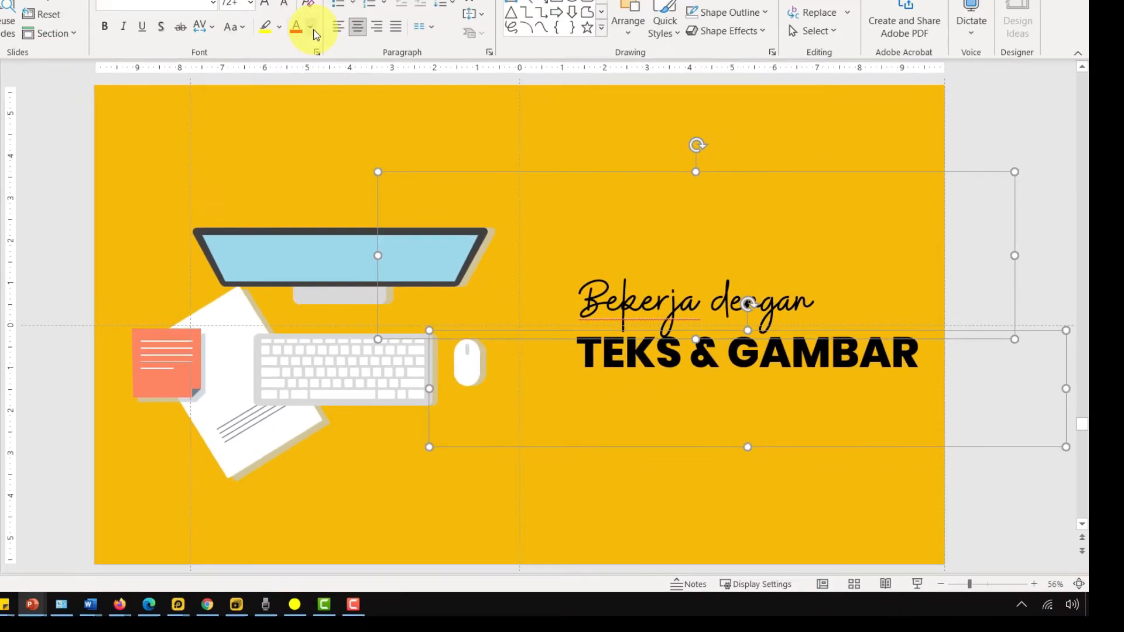
pyautogui.click(310, 27)
pyautogui.click(299, 67)
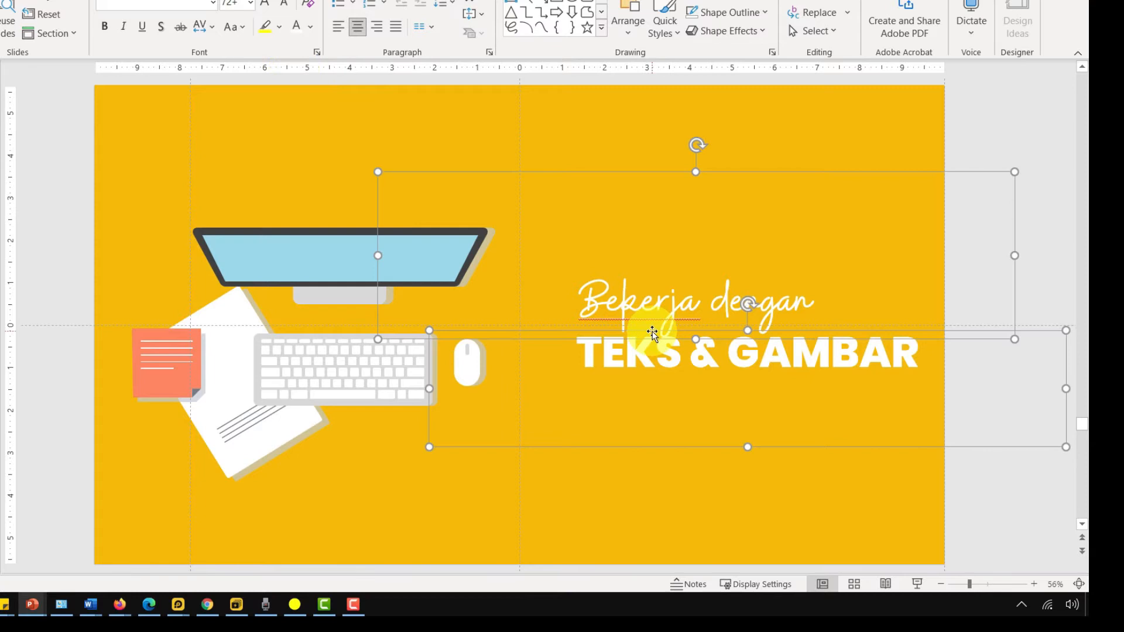
pyautogui.moveTo(652, 332)
pyautogui.mouseDown()
pyautogui.moveTo(626, 329)
pyautogui.moveTo(653, 327)
pyautogui.mouseUp()
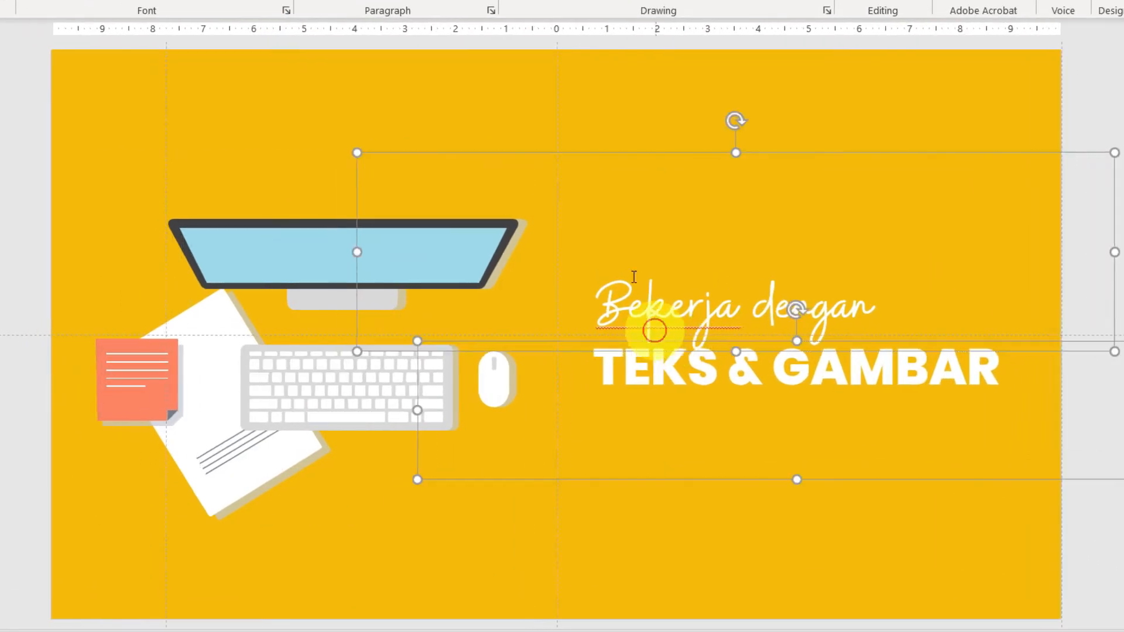
pyautogui.click(23, 135)
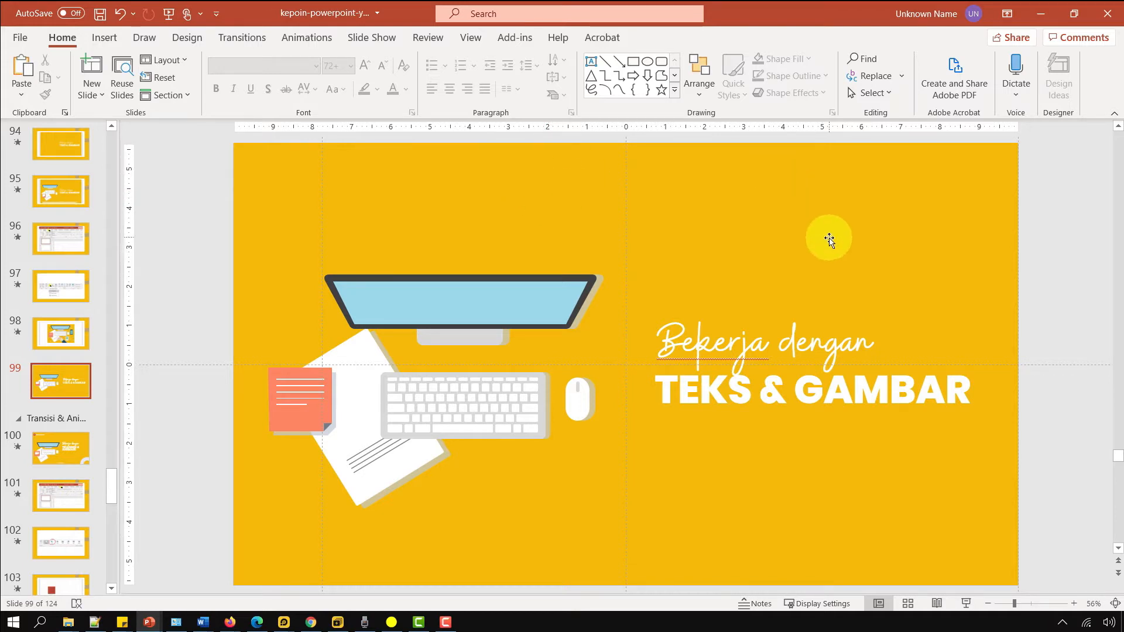
# Apply the Fly In entrance animation to the "Bekerja dengan" text box with the direction From Right
pyautogui.click(740, 330)
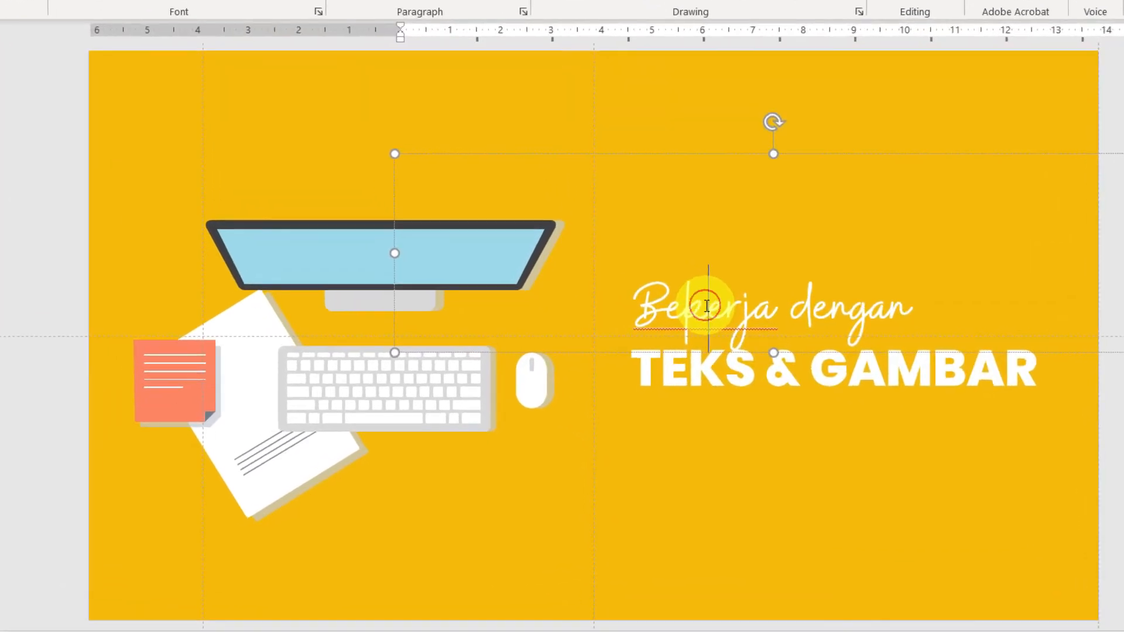
pyautogui.click(845, 154)
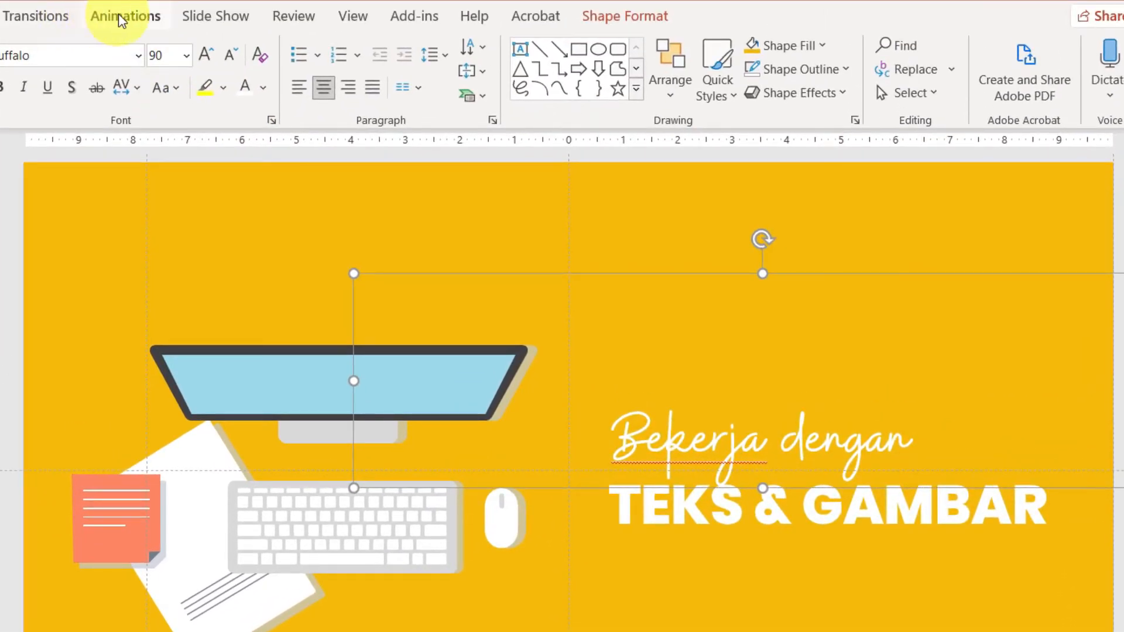
pyautogui.click(117, 18)
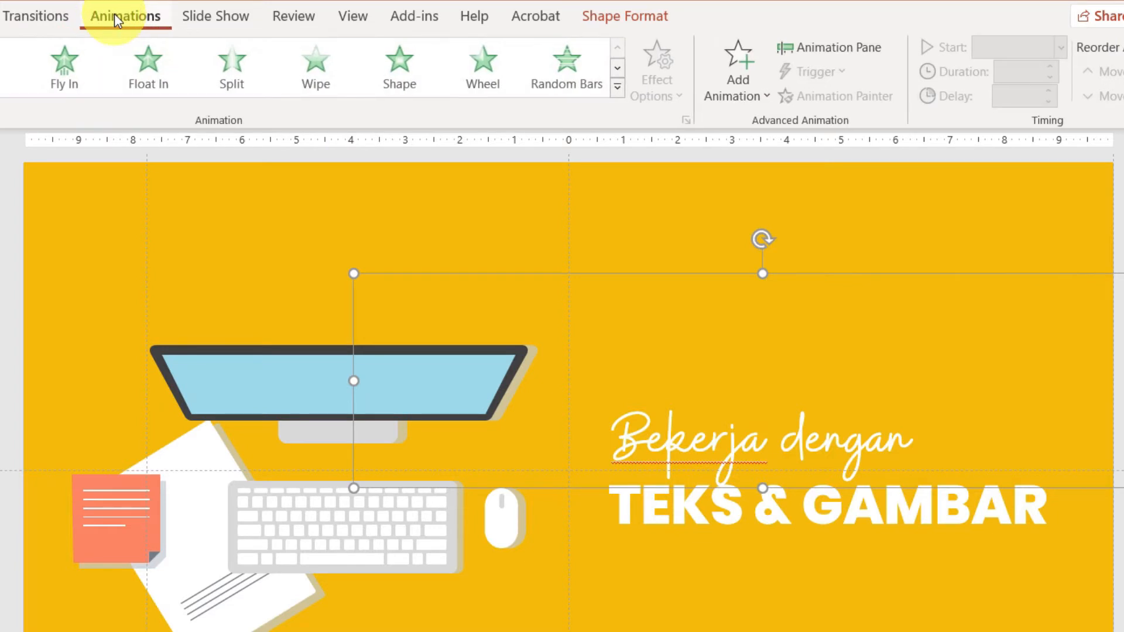
pyautogui.click(65, 65)
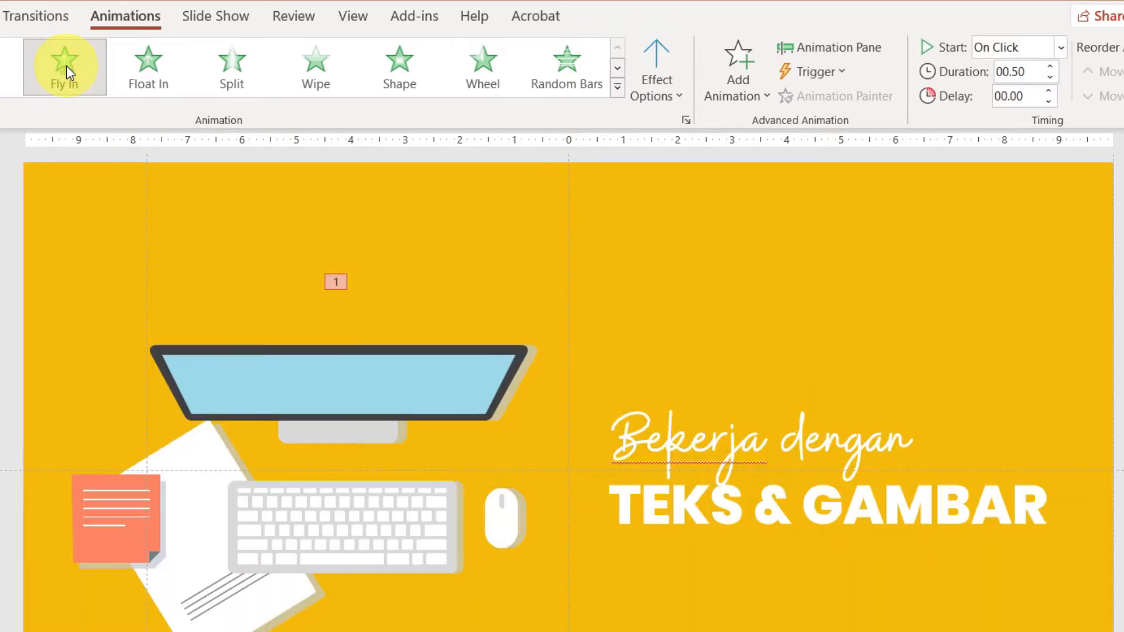
pyautogui.click(669, 94)
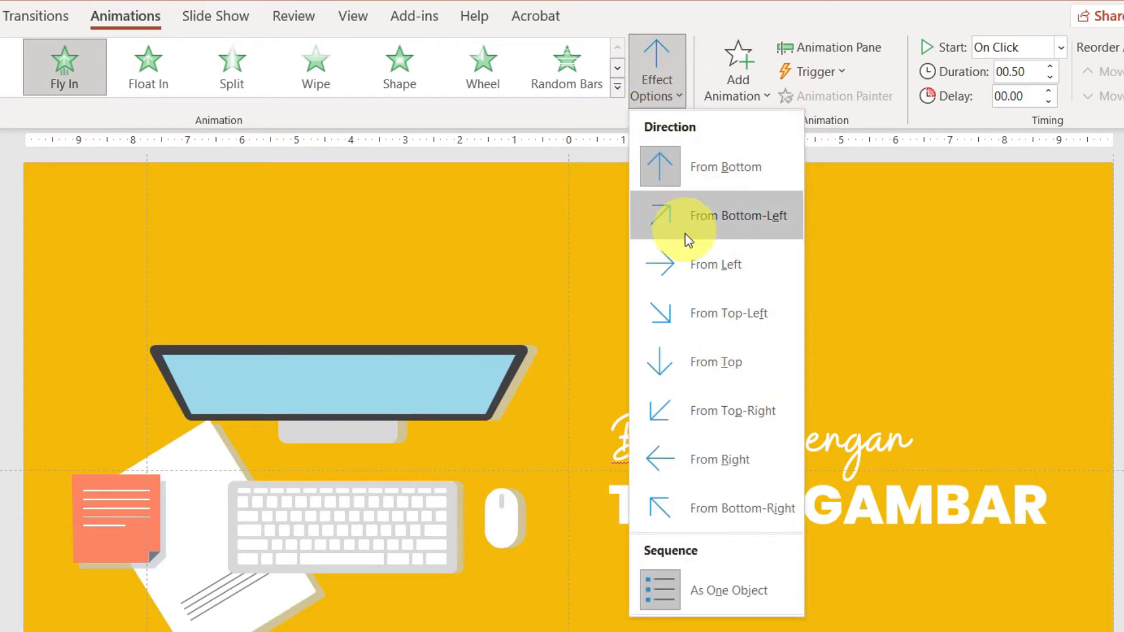
pyautogui.click(703, 461)
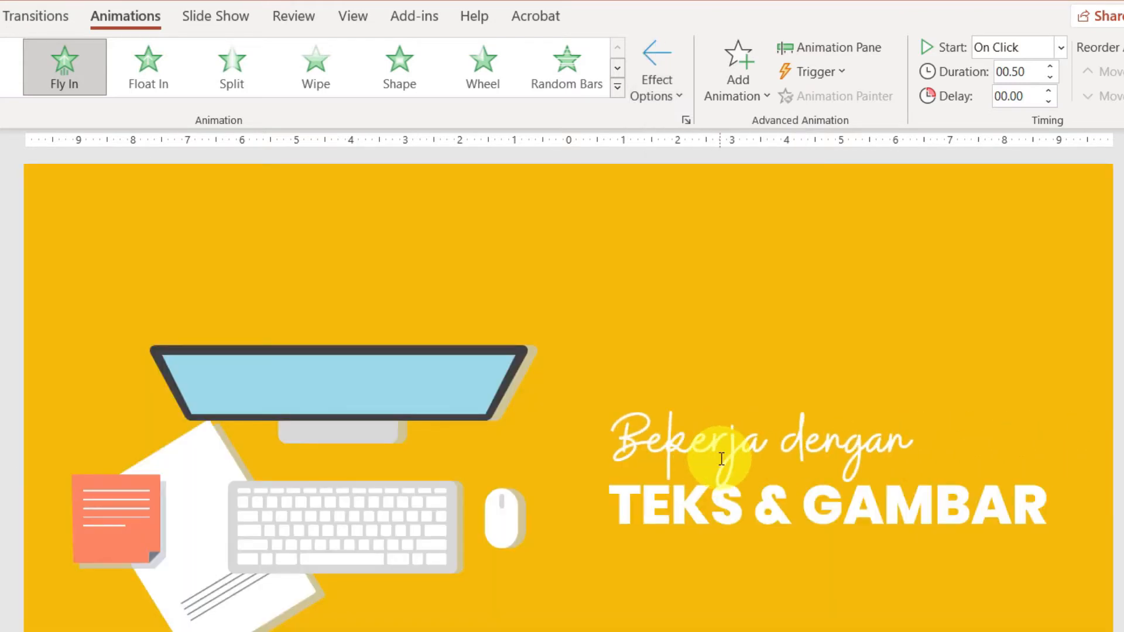
# Copy the Fly In animation from the "Bekerja dengan" text box to the "TEKS & GAMBAR" text box with Animation Painter
pyautogui.click(683, 420)
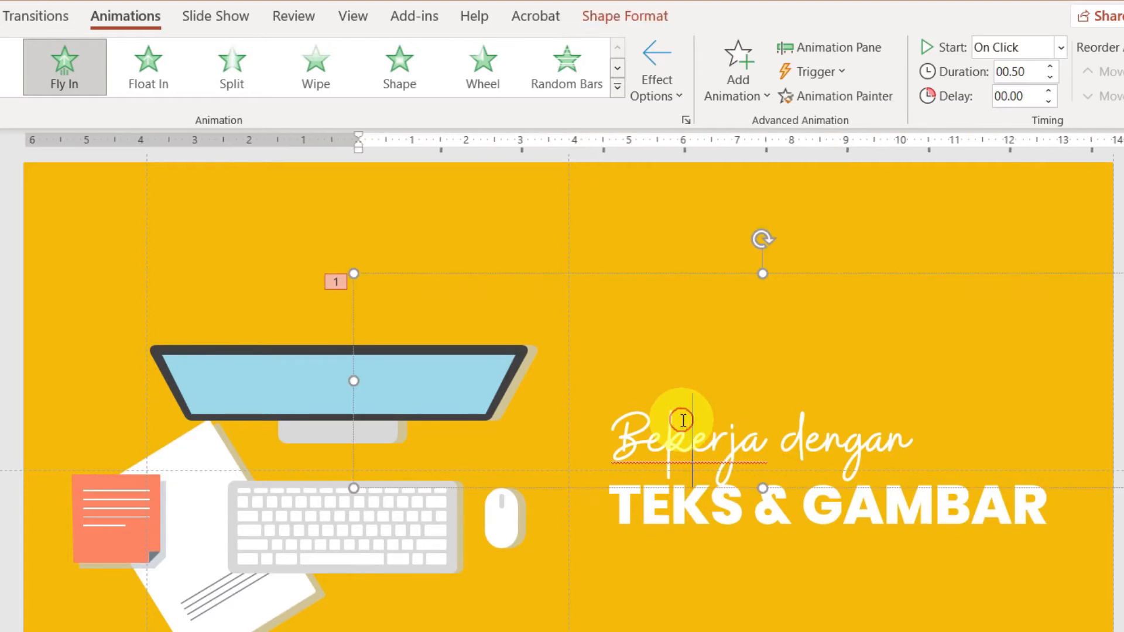
pyautogui.click(656, 522)
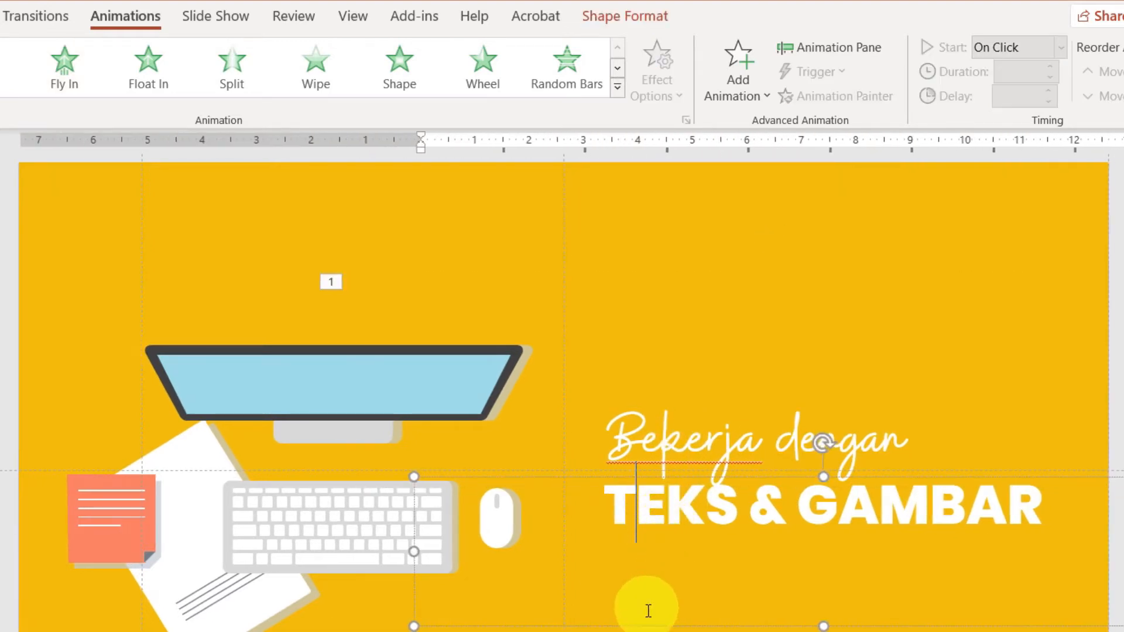
pyautogui.click(668, 443)
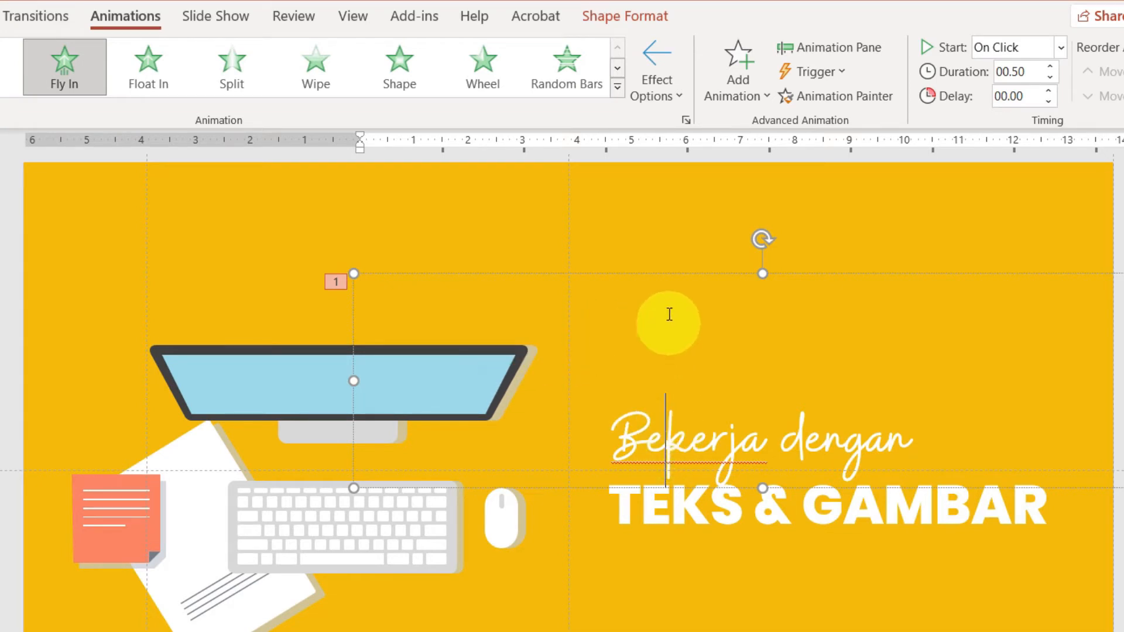
pyautogui.click(609, 504)
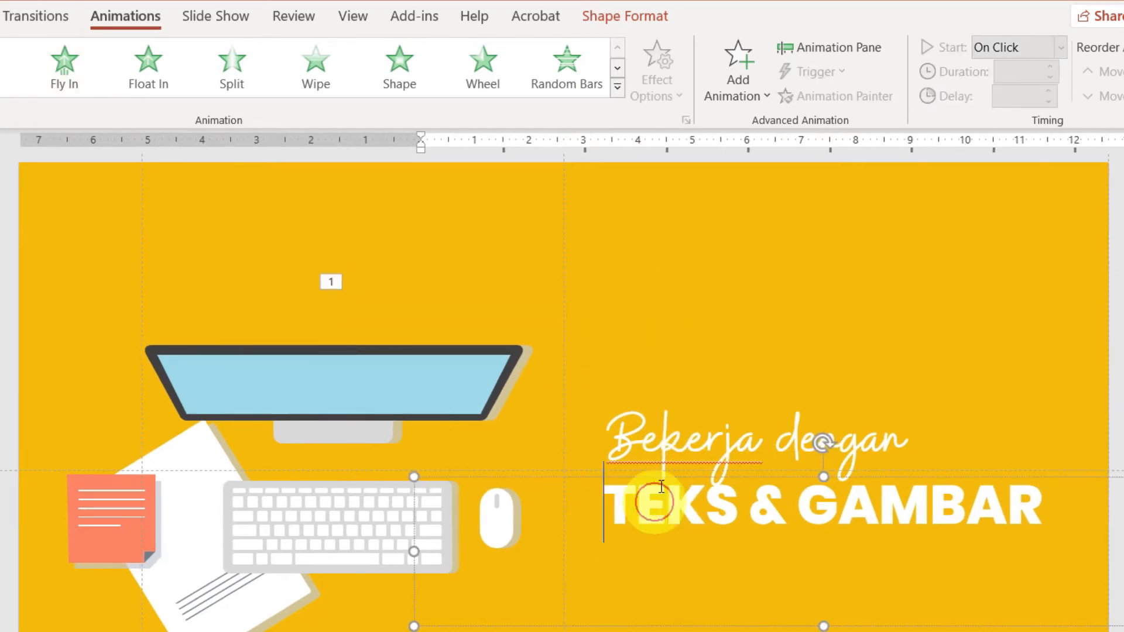
pyautogui.click(667, 440)
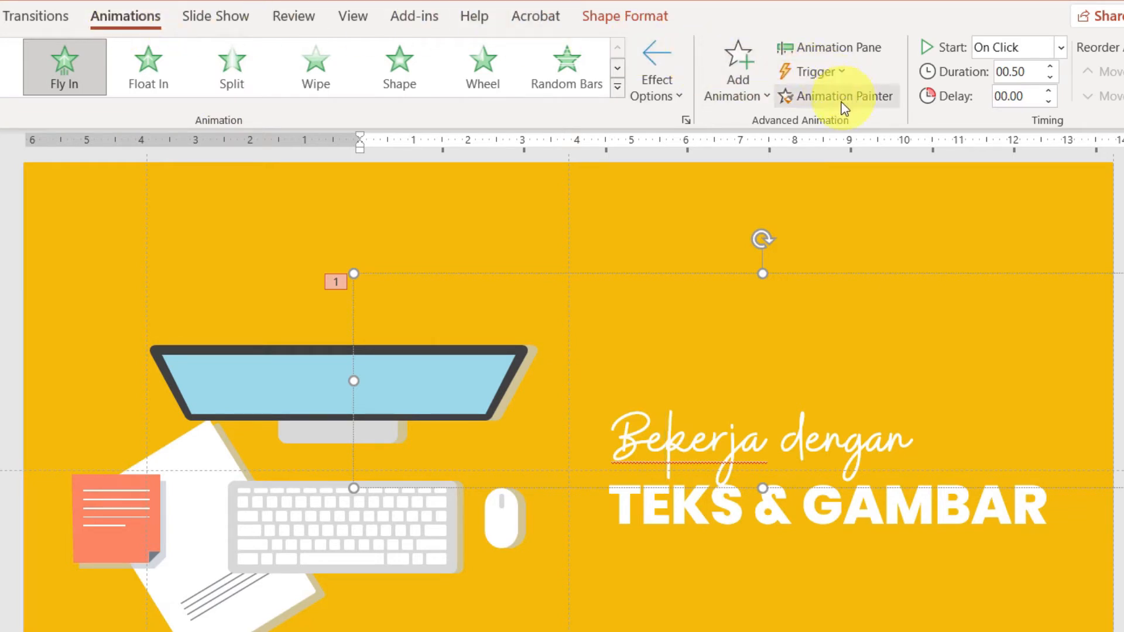
pyautogui.click(856, 100)
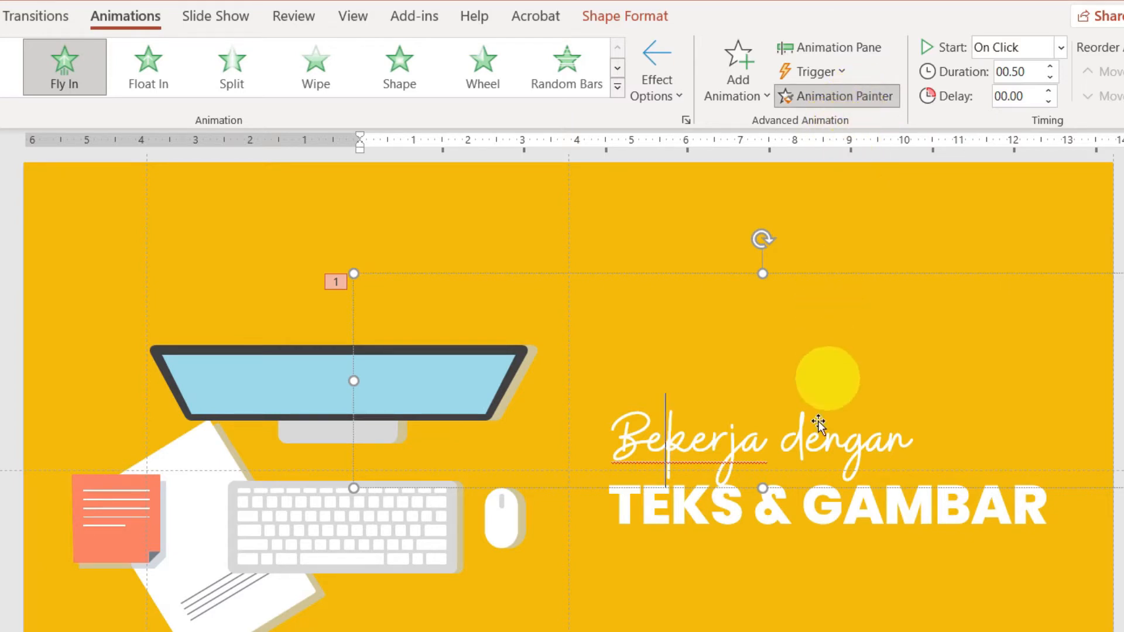
pyautogui.click(653, 518)
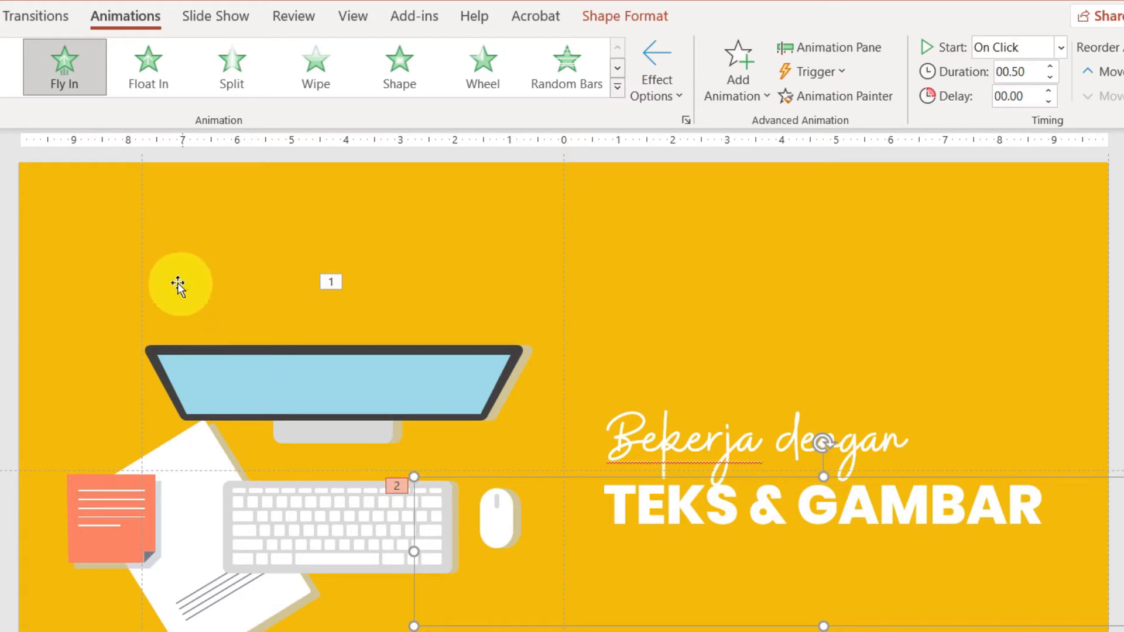
# Apply the Fly In entrance animation to the monitor with the direction From Top
pyautogui.click(204, 354)
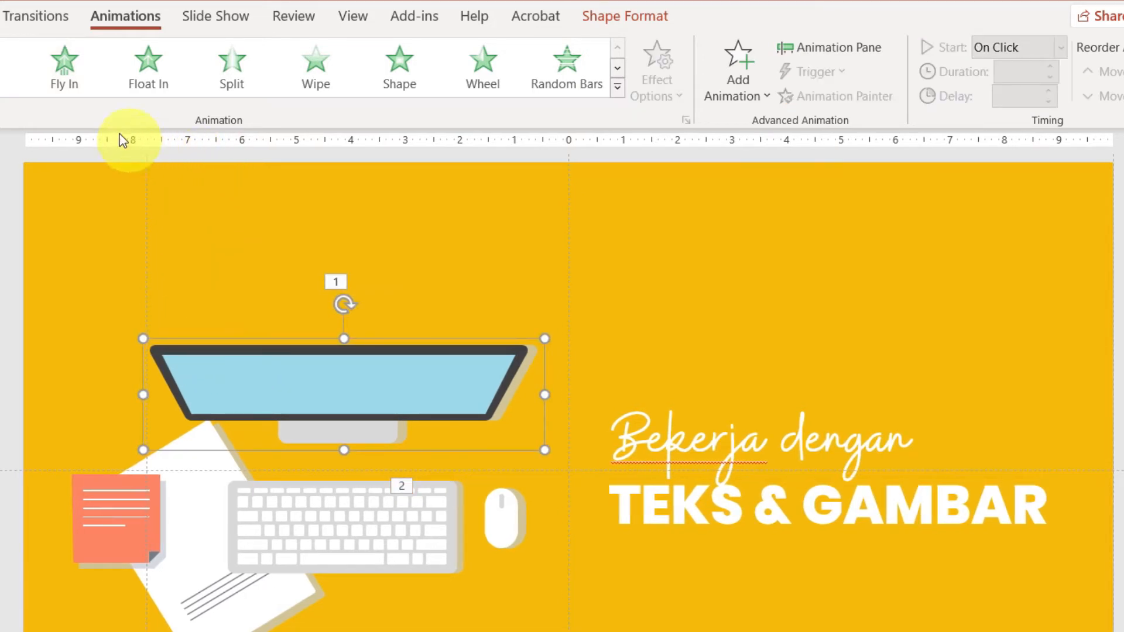
pyautogui.click(66, 72)
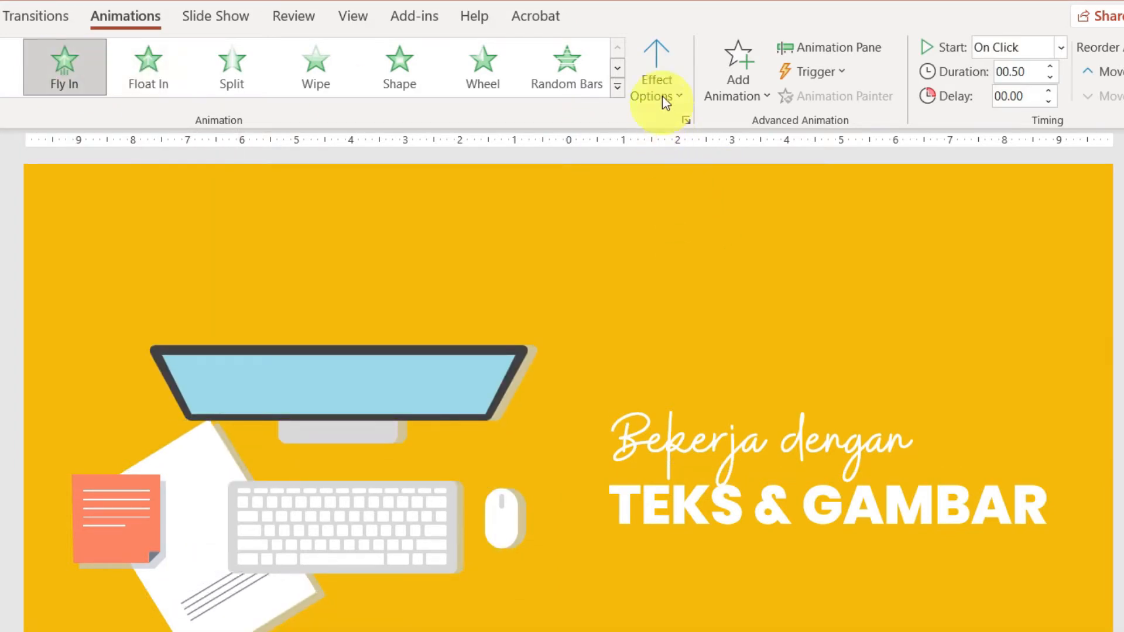
pyautogui.click(662, 87)
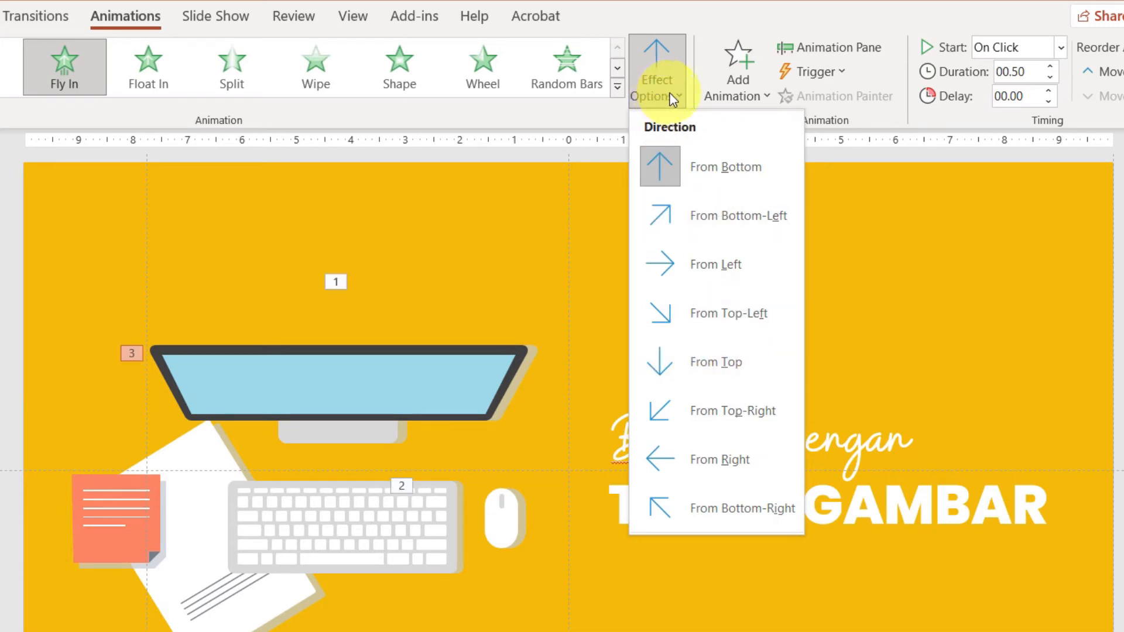
pyautogui.click(747, 363)
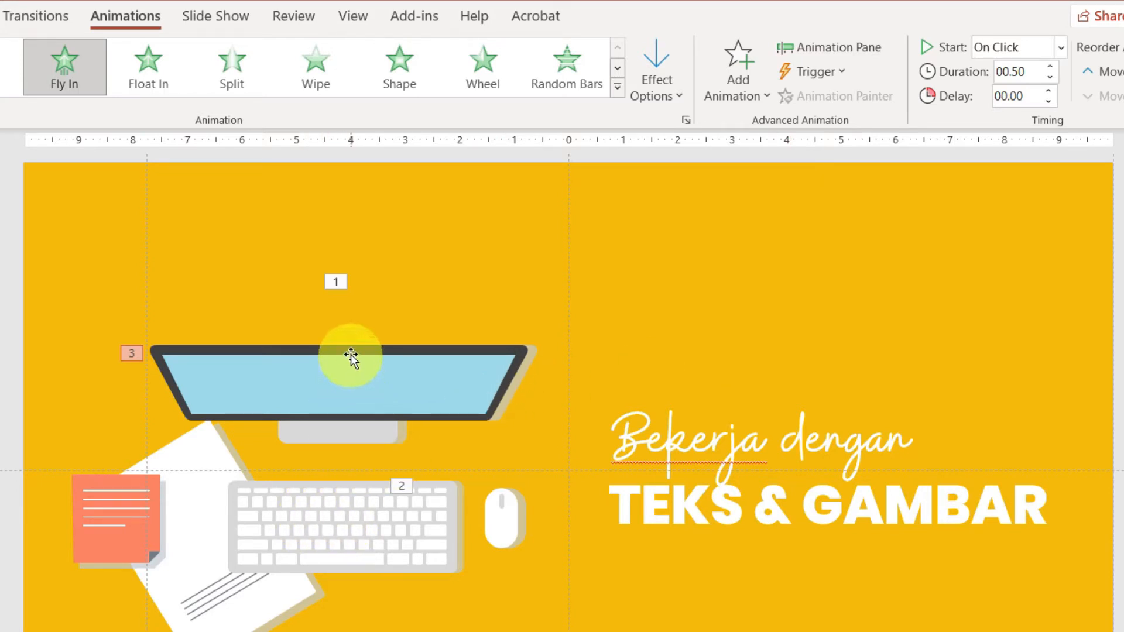
# Copy the monitor's animation to the keyboard with Animation Painter and set the keyboard's direction to From Bottom
pyautogui.click(380, 353)
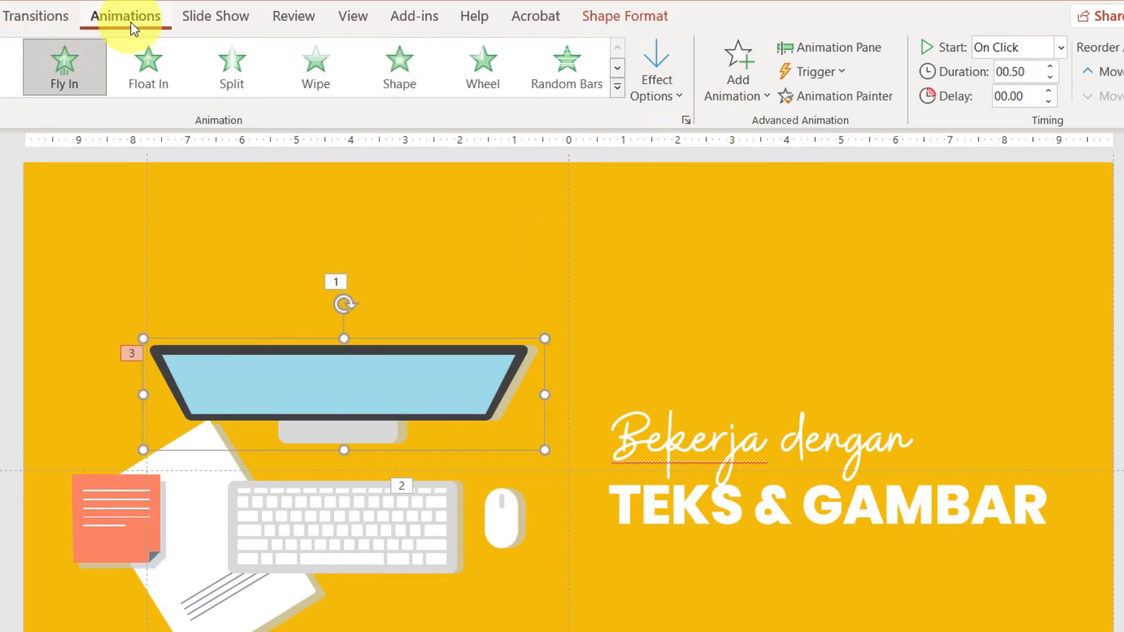
pyautogui.click(843, 96)
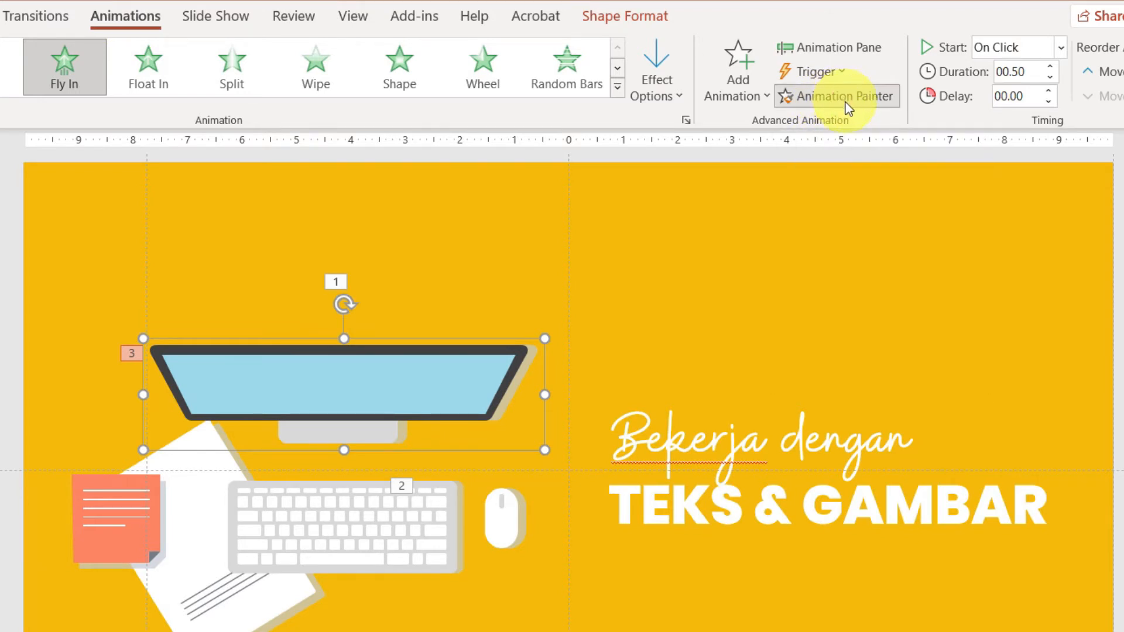
pyautogui.click(344, 532)
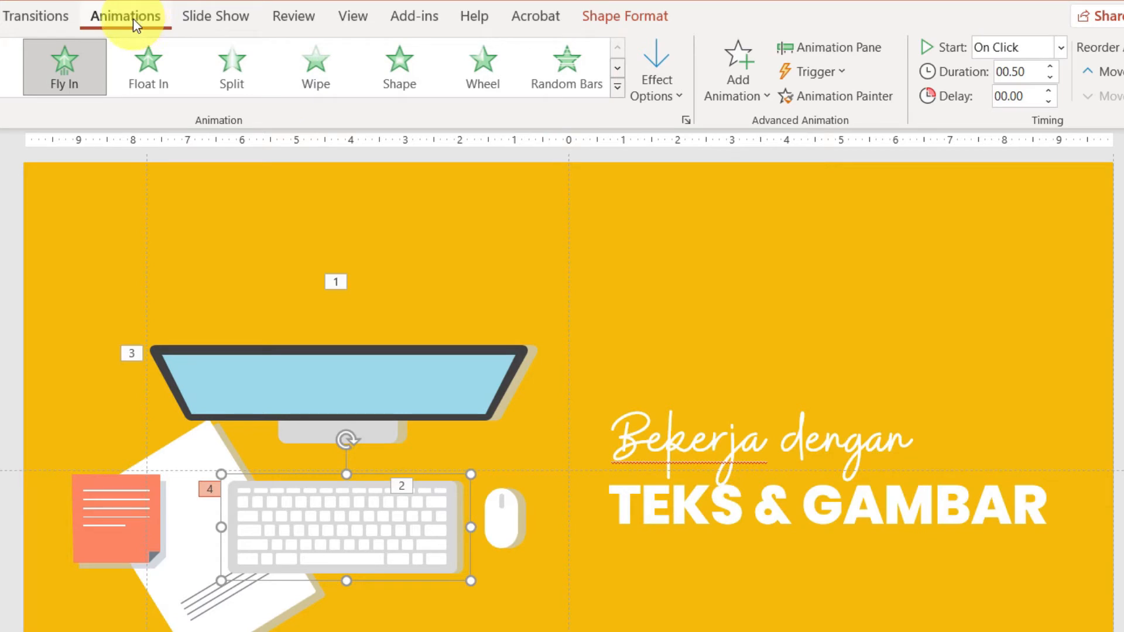
pyautogui.click(673, 93)
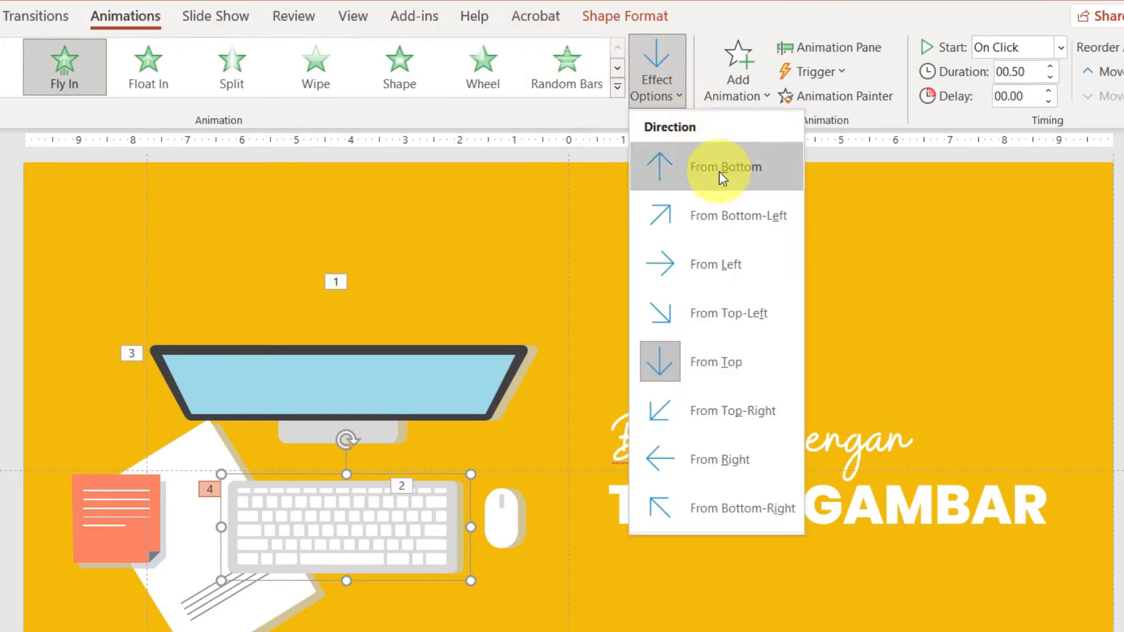
pyautogui.click(718, 174)
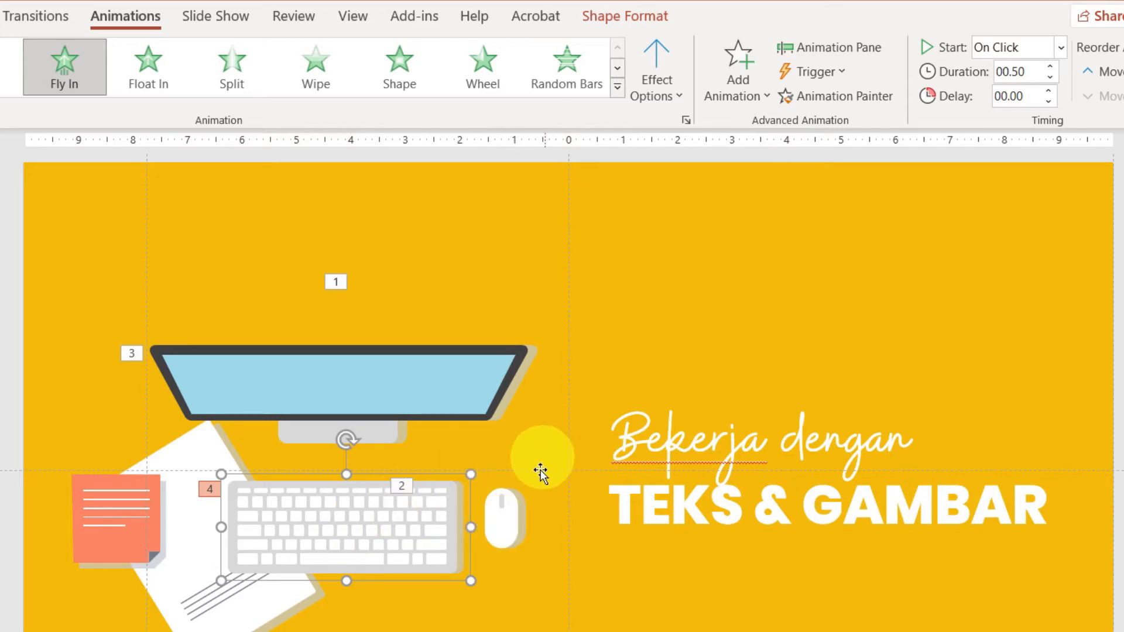
# Copy the keyboard's Fly In animation to the computer mouse drawing with Animation Painter
pyautogui.click(408, 615)
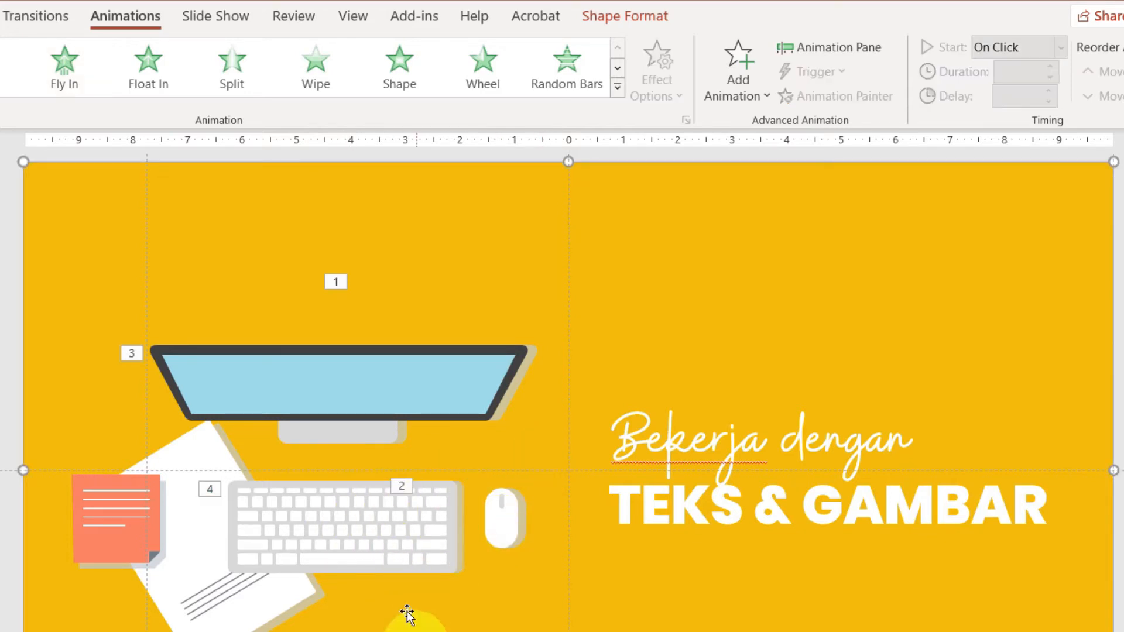
pyautogui.click(348, 533)
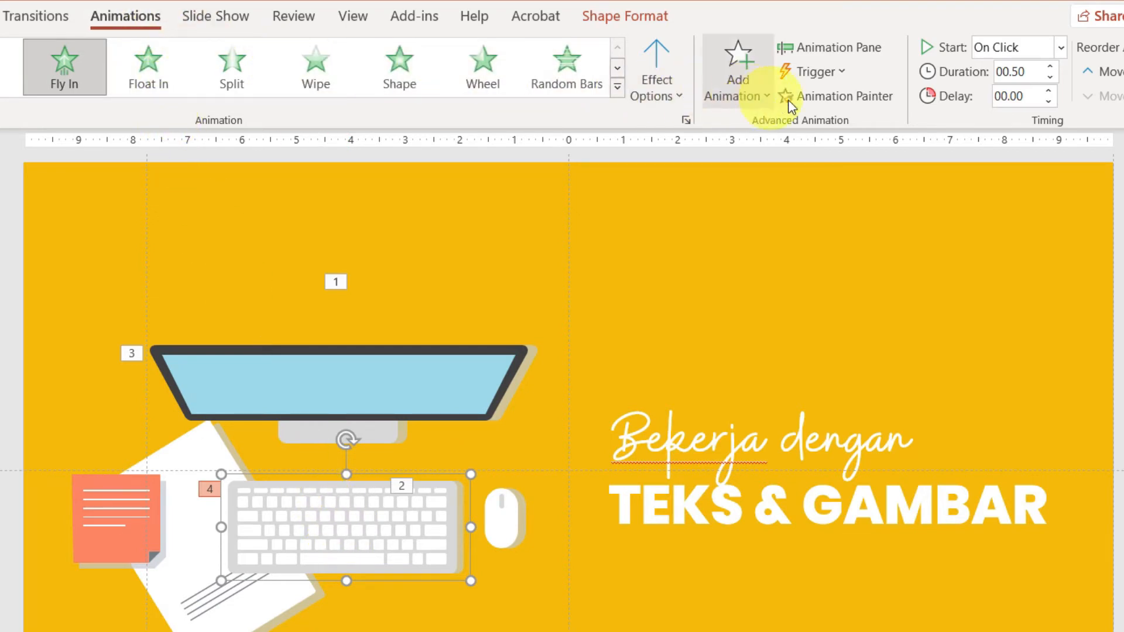
pyautogui.click(821, 102)
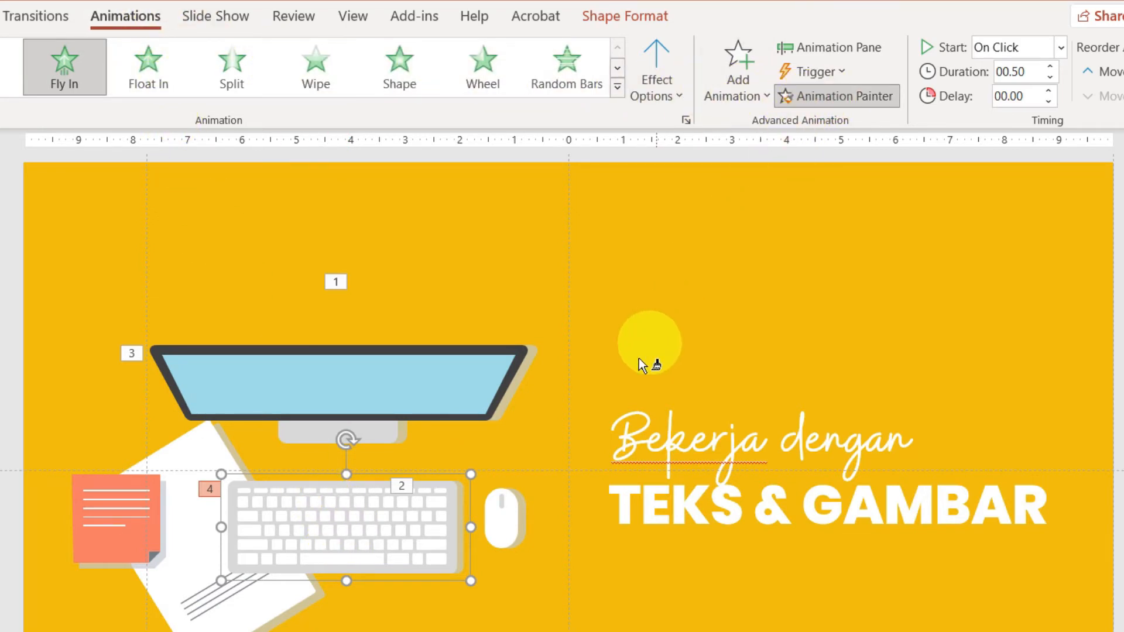
pyautogui.click(508, 518)
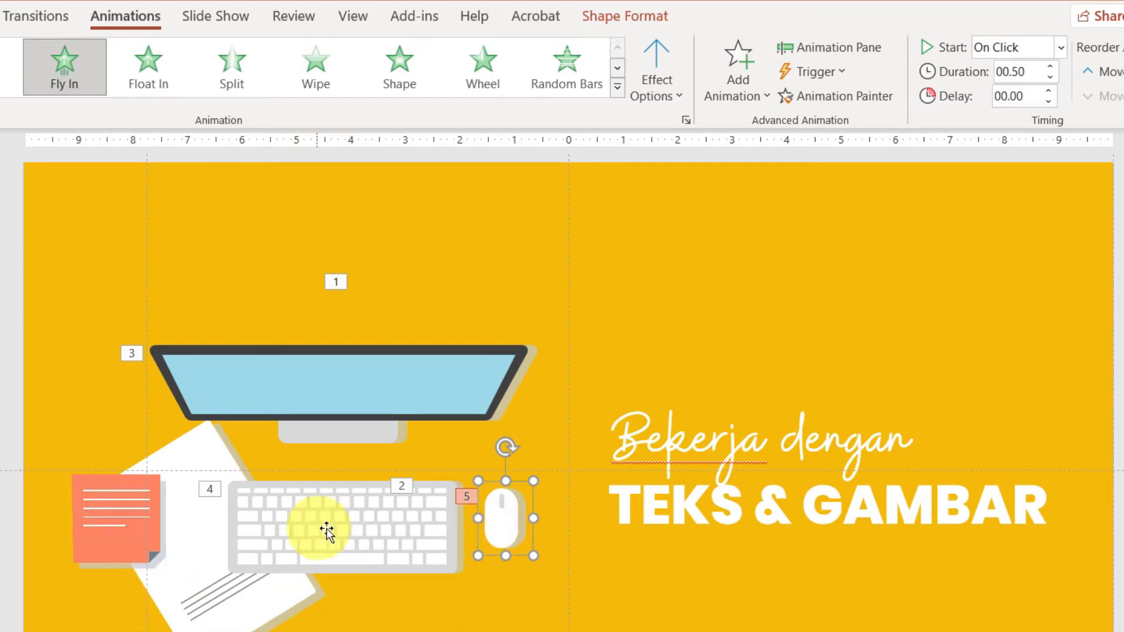
pyautogui.click(502, 520)
pyautogui.click(502, 476)
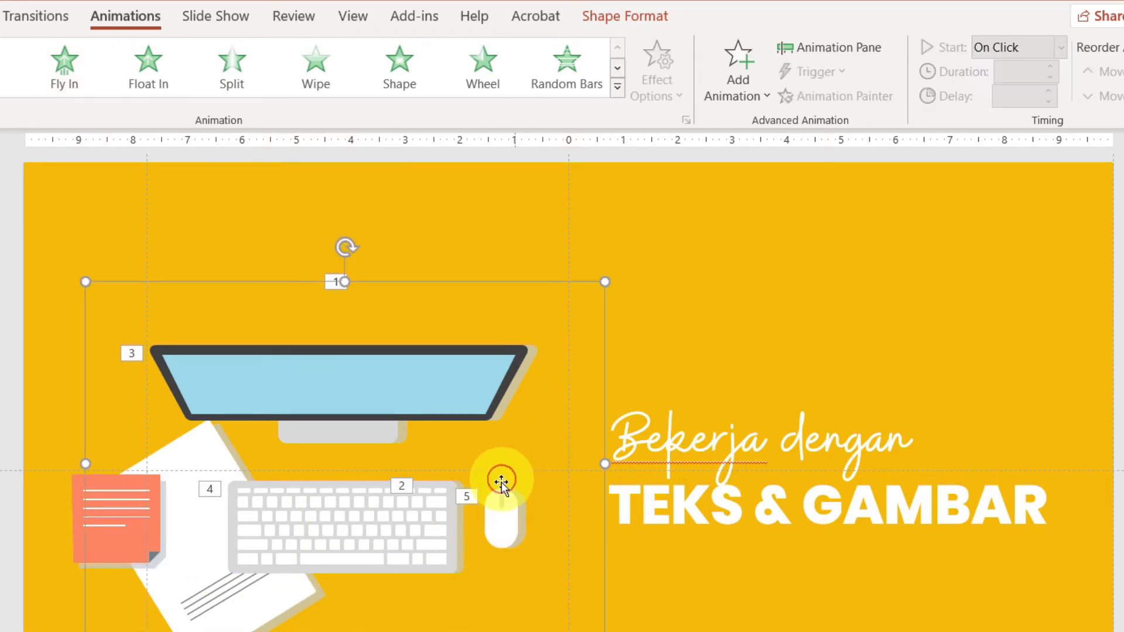
# Copy the mouse drawing's animation to the paper sheet, and from the sheet to the orange sticky note, with Animation Painter
pyautogui.click(499, 516)
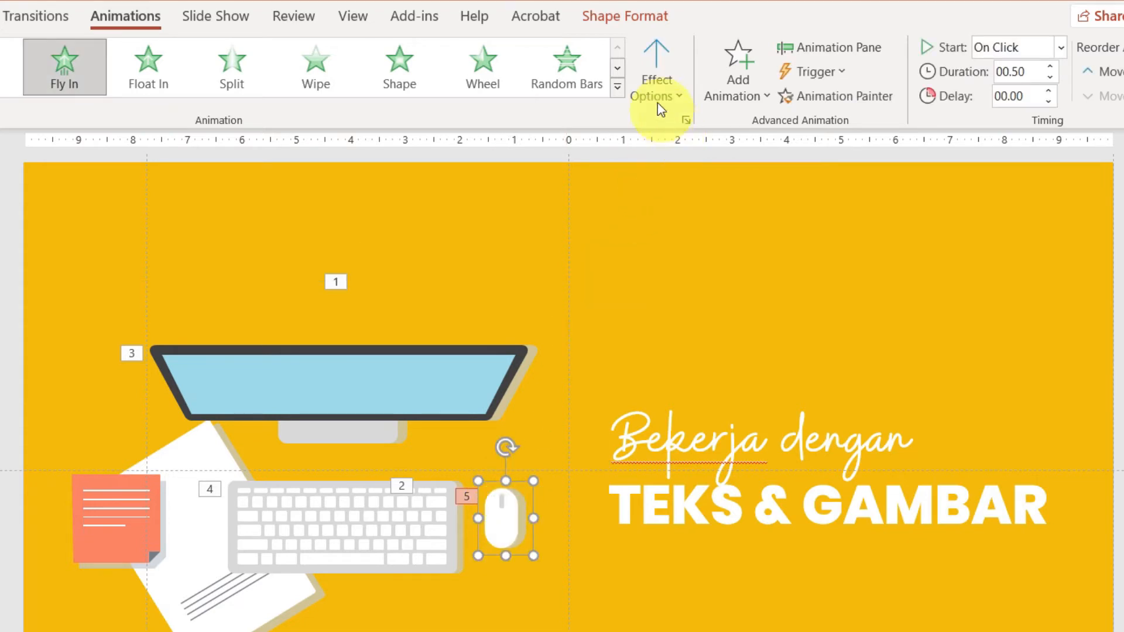
pyautogui.click(841, 112)
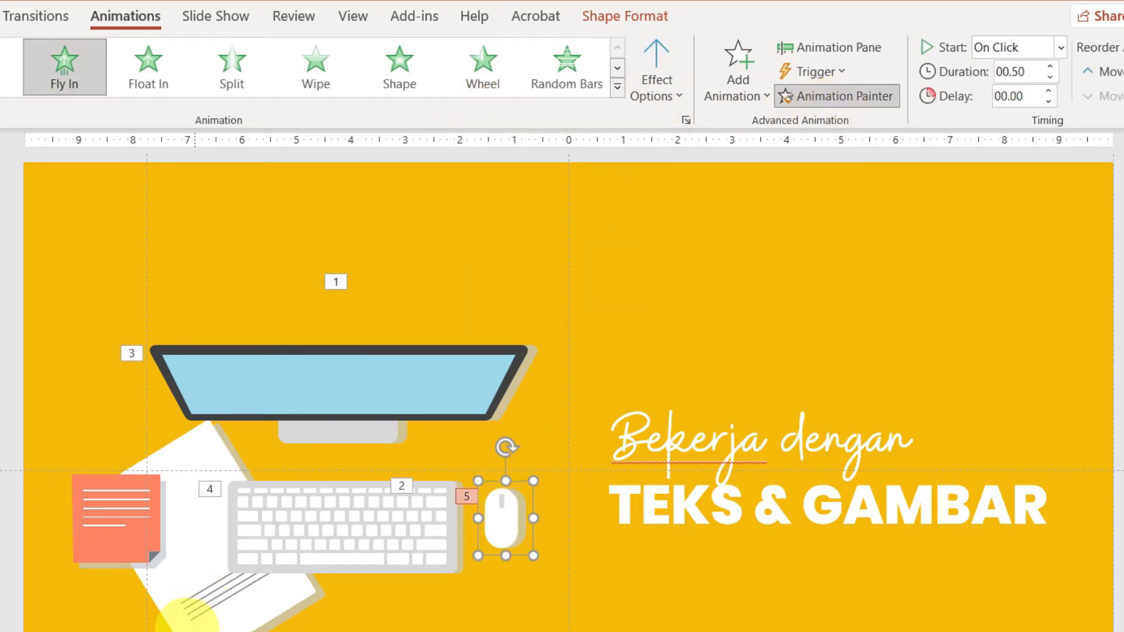
pyautogui.click(192, 624)
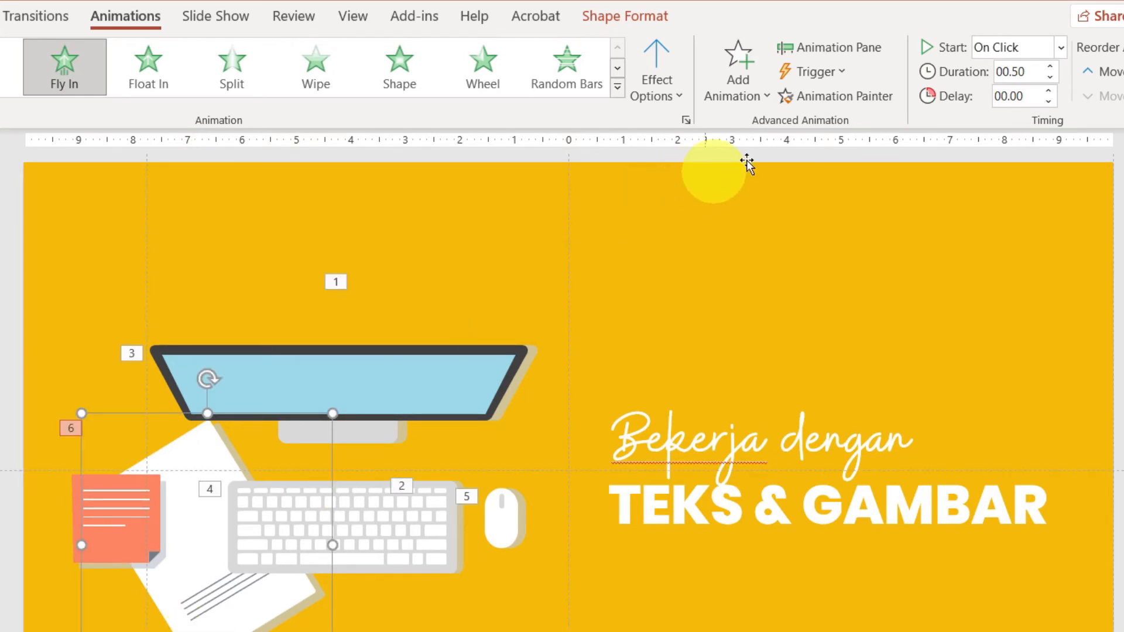
pyautogui.click(843, 96)
pyautogui.click(127, 539)
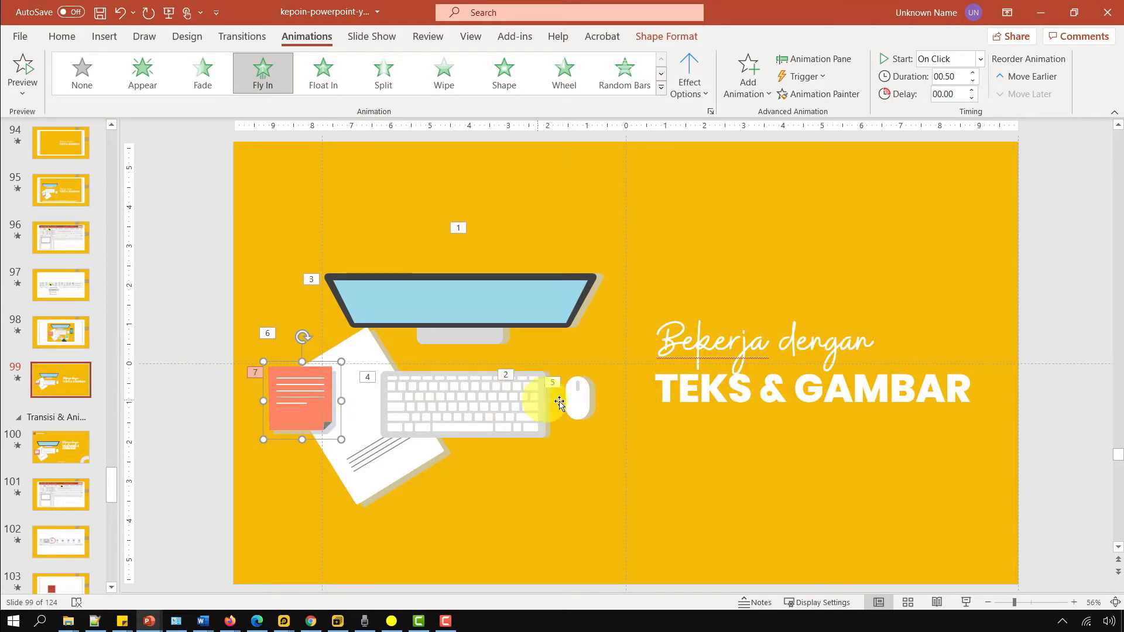
# Play the slide show to review the animations, exit it and return to slide 99
pyautogui.click(966, 603)
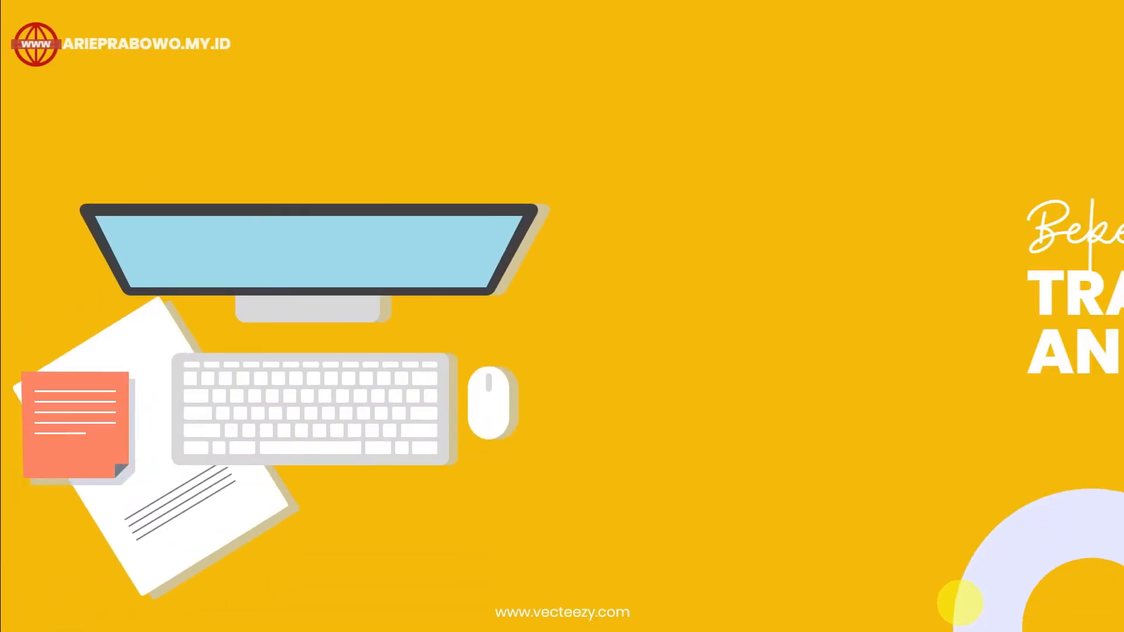
pyautogui.press('Escape')
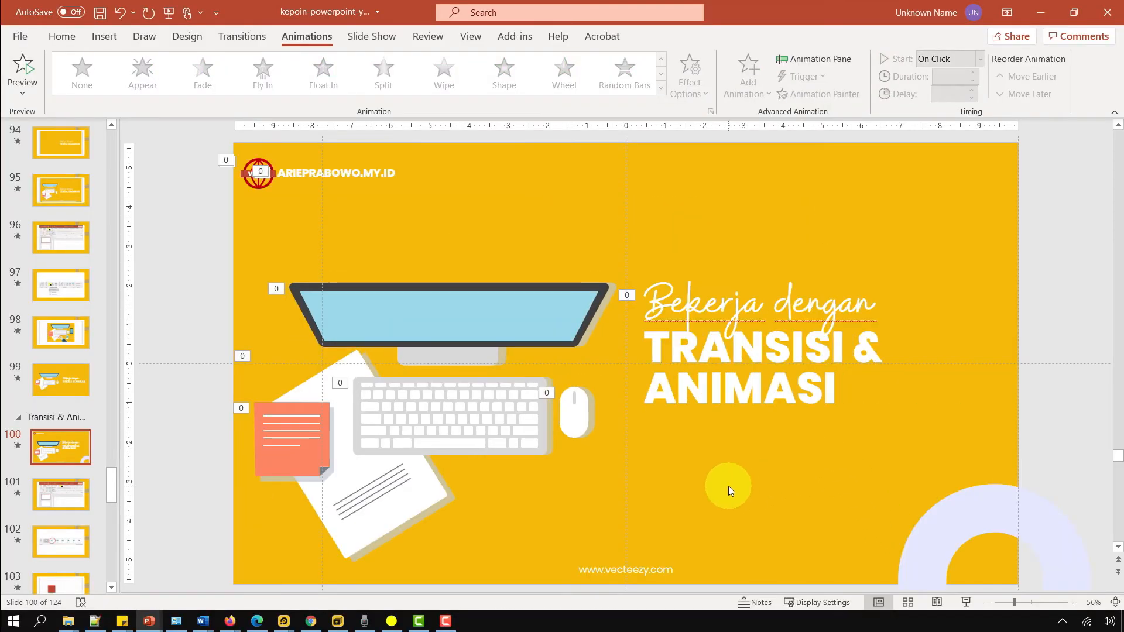
pyautogui.click(48, 388)
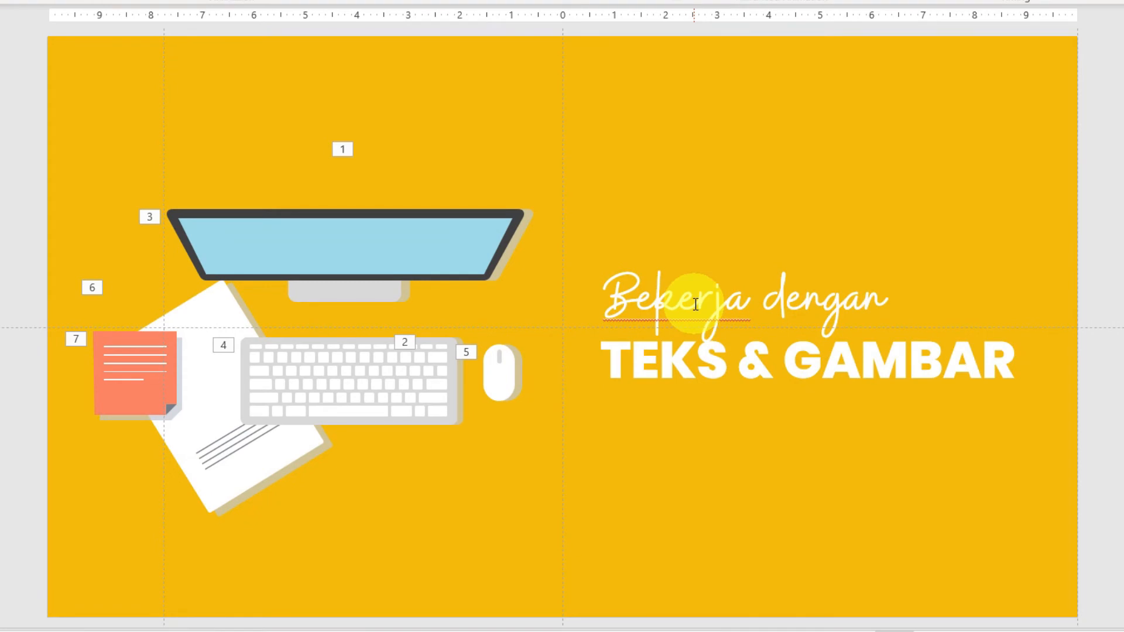
# Show the Animation Pane and set the Bounce end of the "Bekerja dengan" Fly In effect to 0.15 sec
pyautogui.click(677, 304)
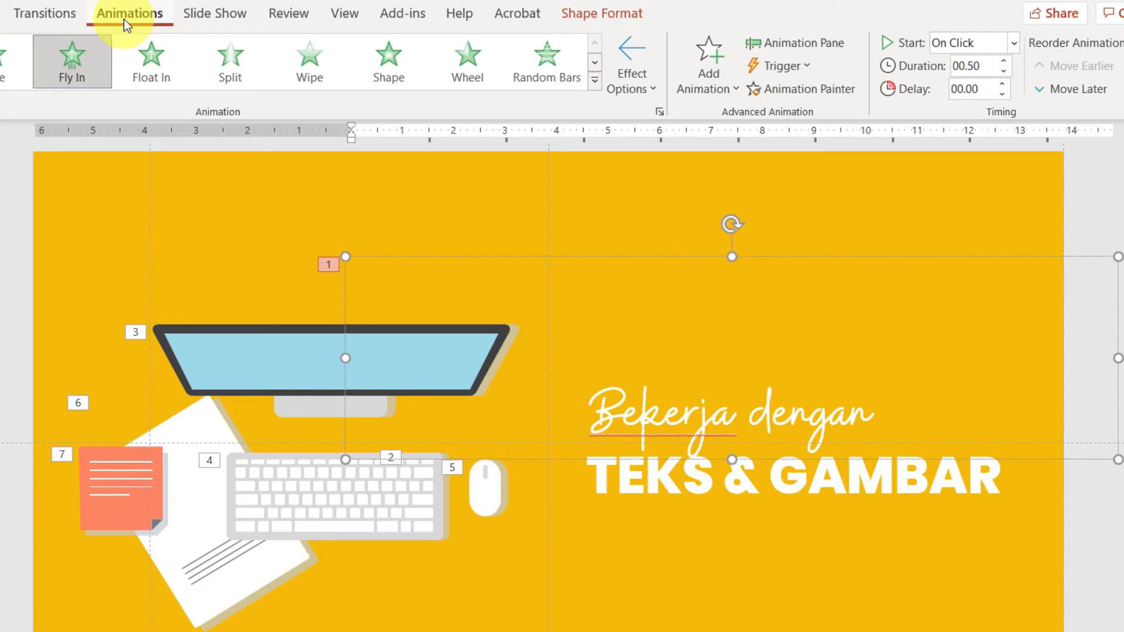
pyautogui.click(811, 50)
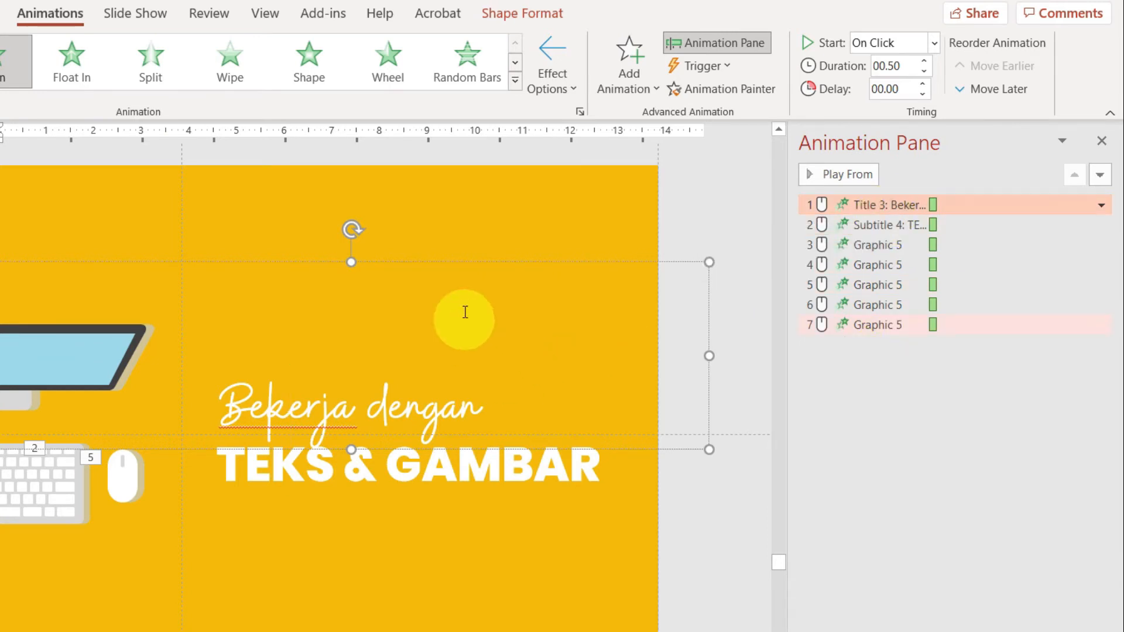
pyautogui.click(446, 265)
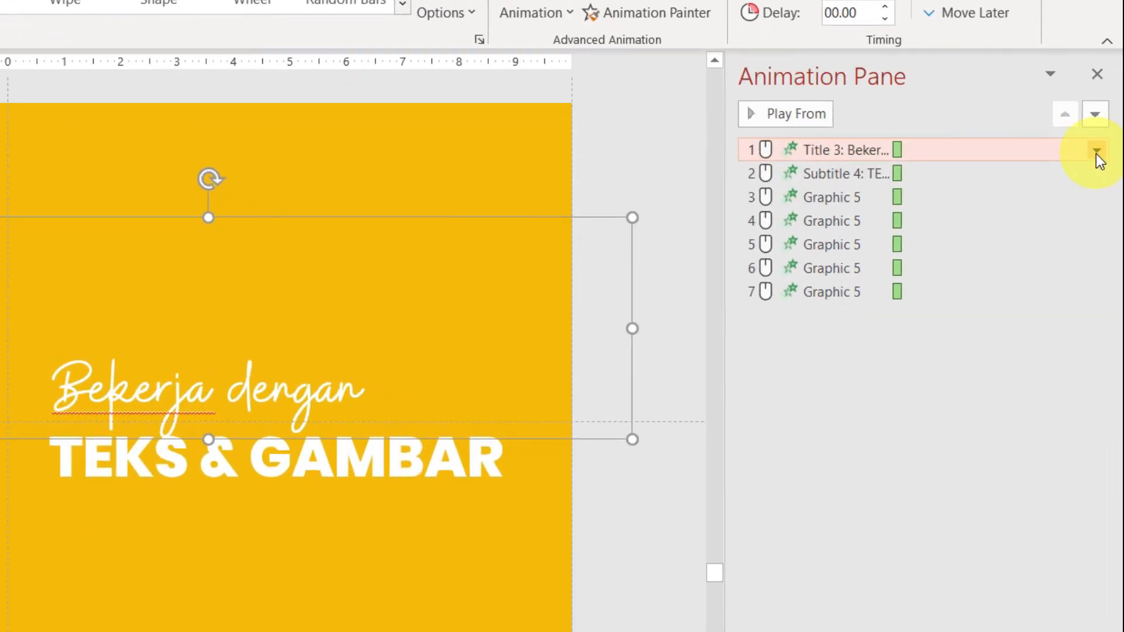
pyautogui.click(1096, 151)
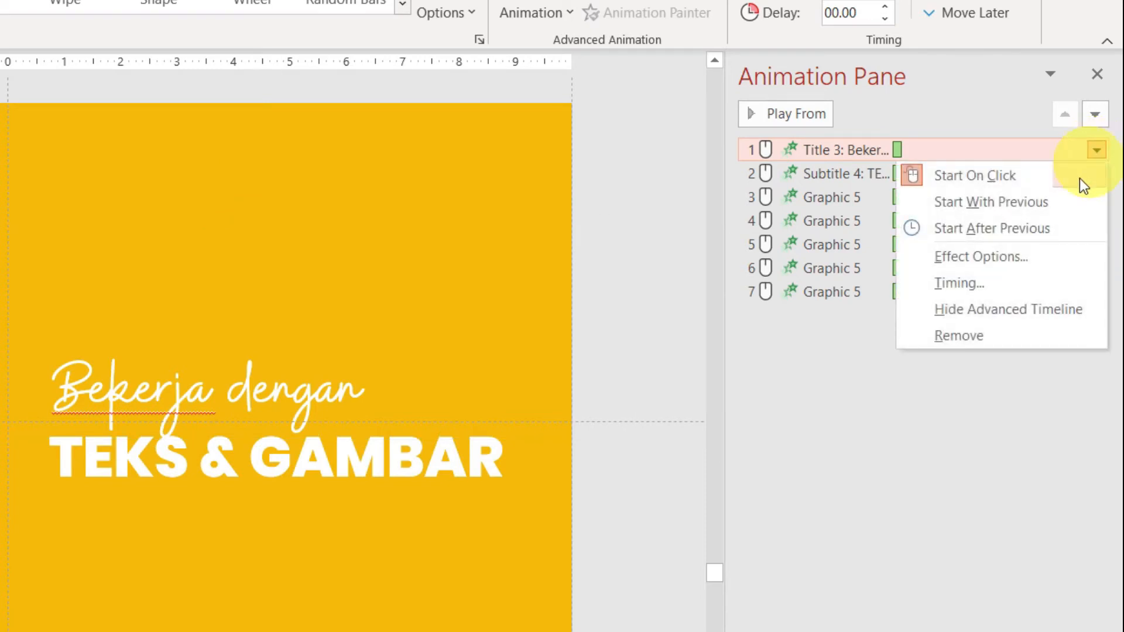
pyautogui.click(984, 256)
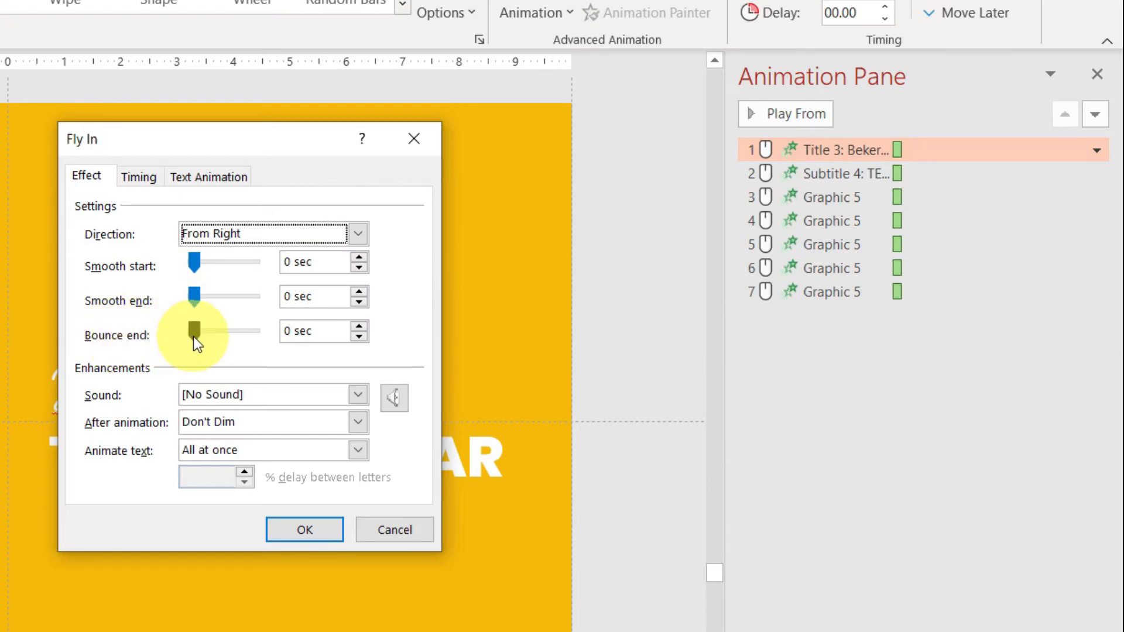
pyautogui.moveTo(193, 336); pyautogui.dragTo(212, 338)
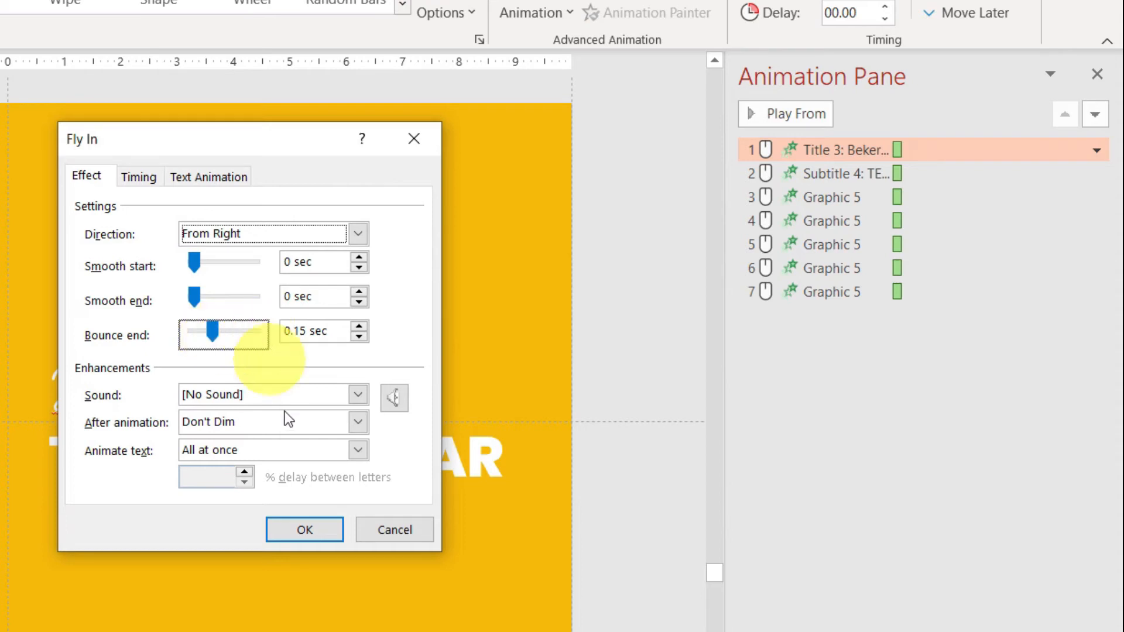
pyautogui.click(298, 530)
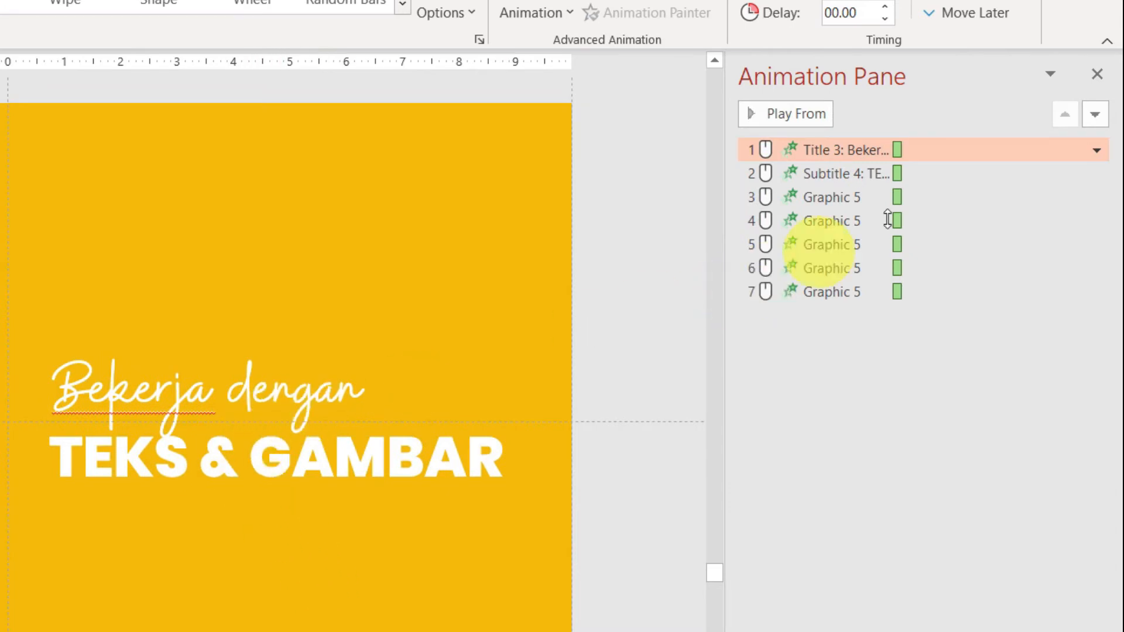
# Set the duration of the "Bekerja dengan" title's Fly In effect to 2 seconds (Medium)
pyautogui.click(1098, 152)
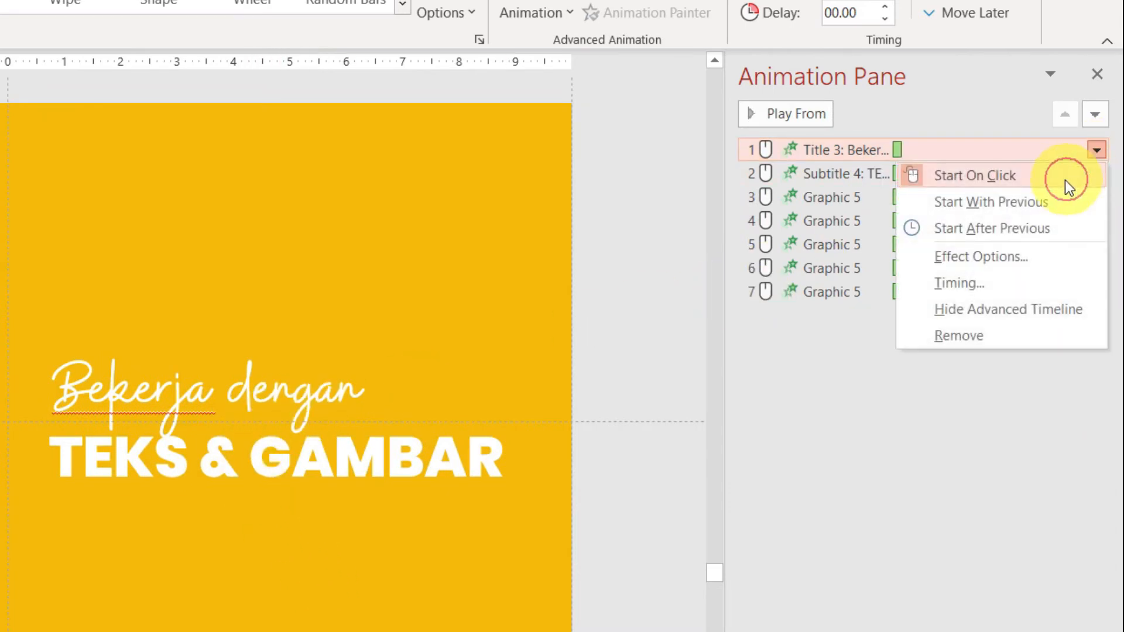
pyautogui.click(958, 283)
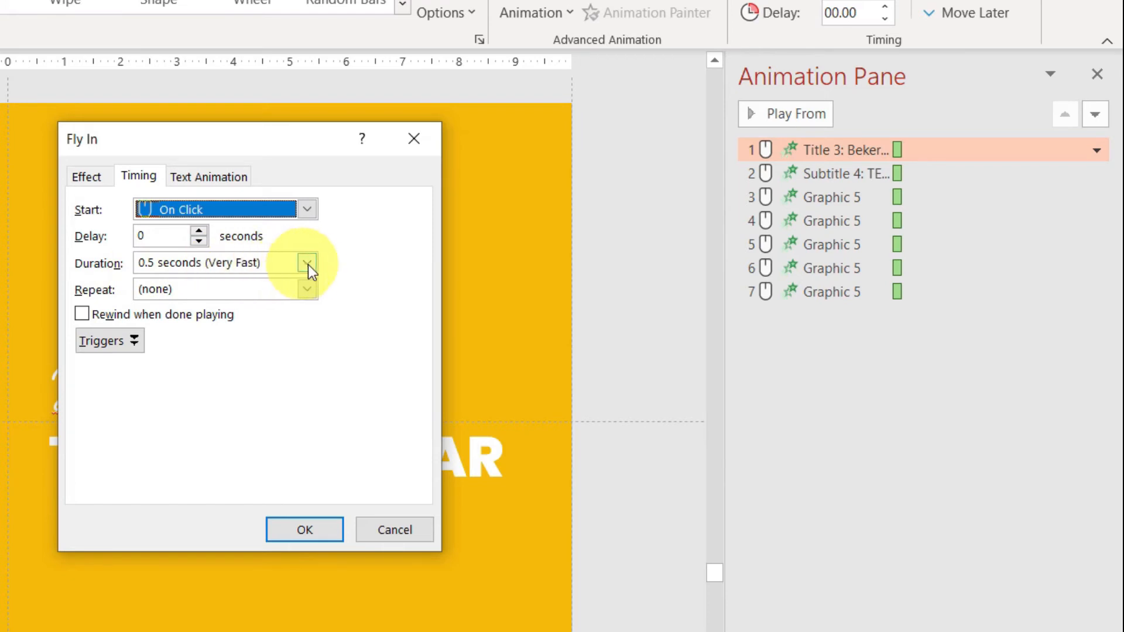
pyautogui.click(308, 263)
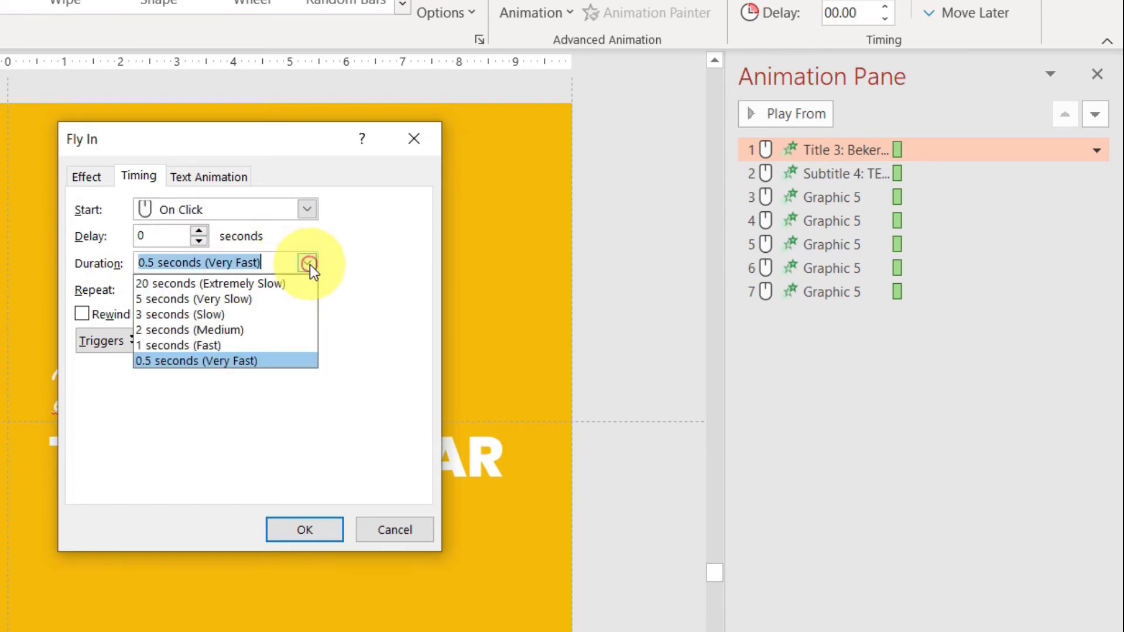
pyautogui.click(214, 330)
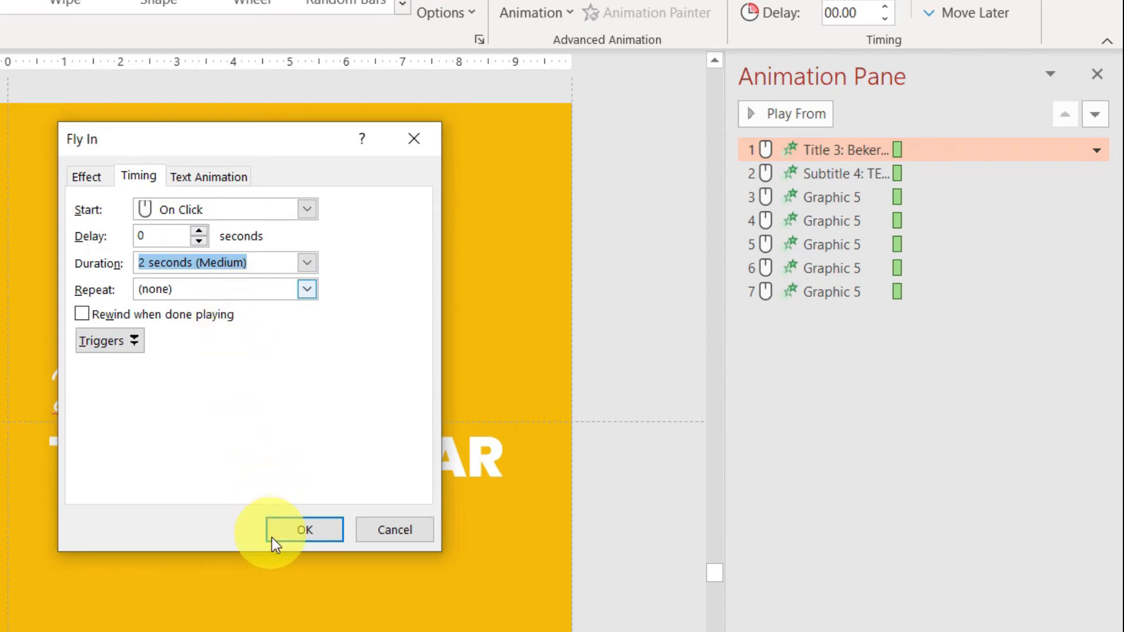
pyautogui.click(286, 528)
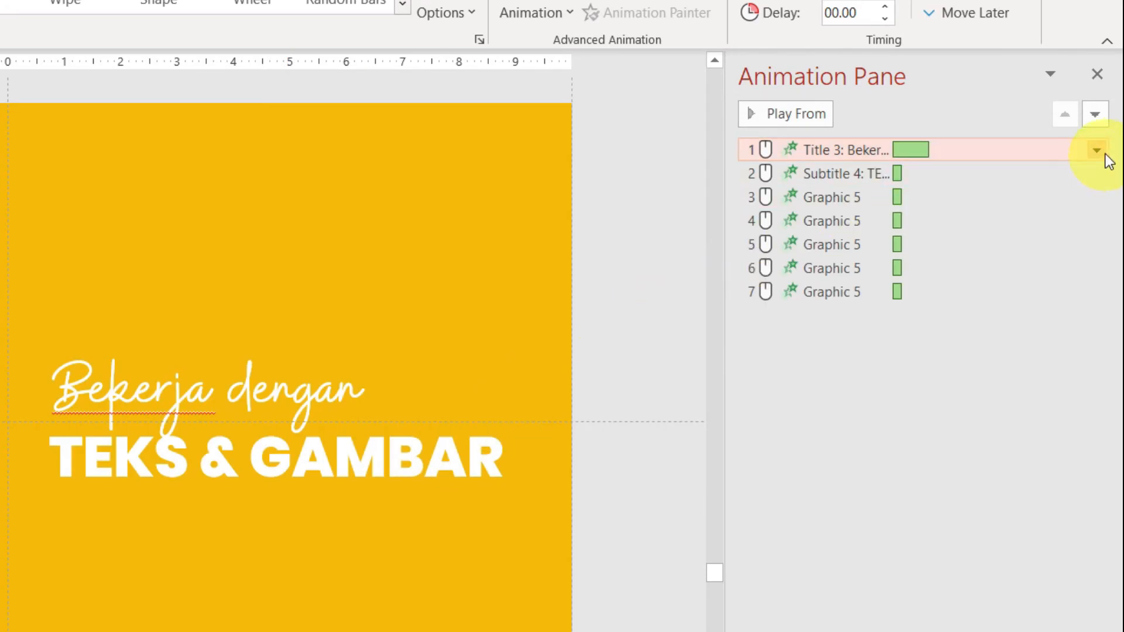
# Set the duration of the "Bekerja dengan" title's Fly In effect to 1 second (Fast)
pyautogui.click(1098, 151)
pyautogui.click(998, 283)
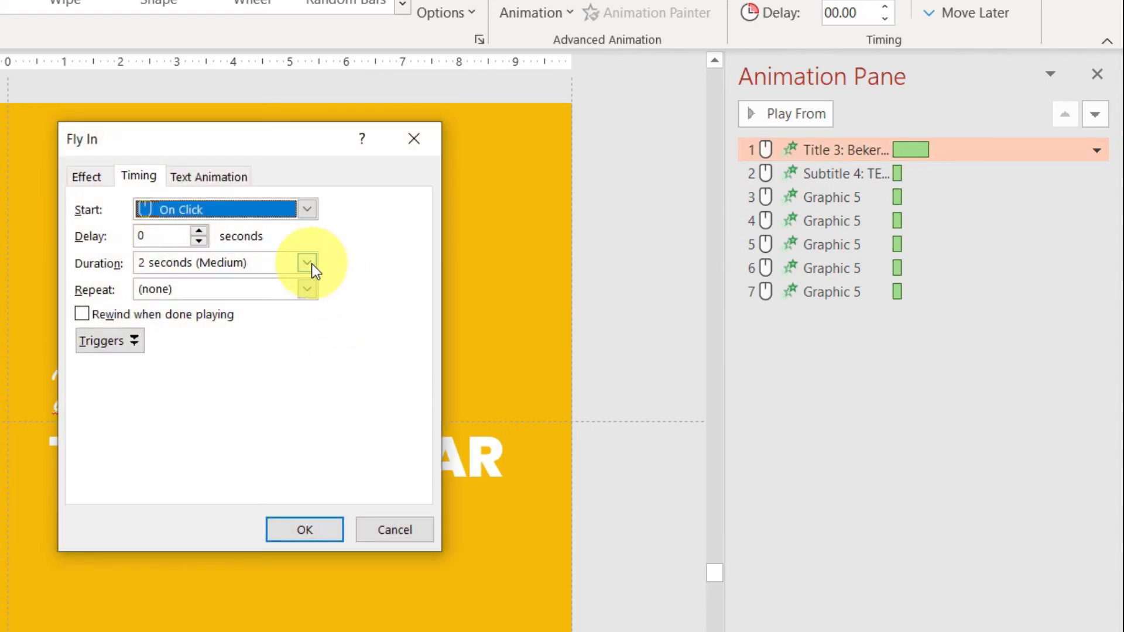
pyautogui.click(307, 263)
pyautogui.click(241, 345)
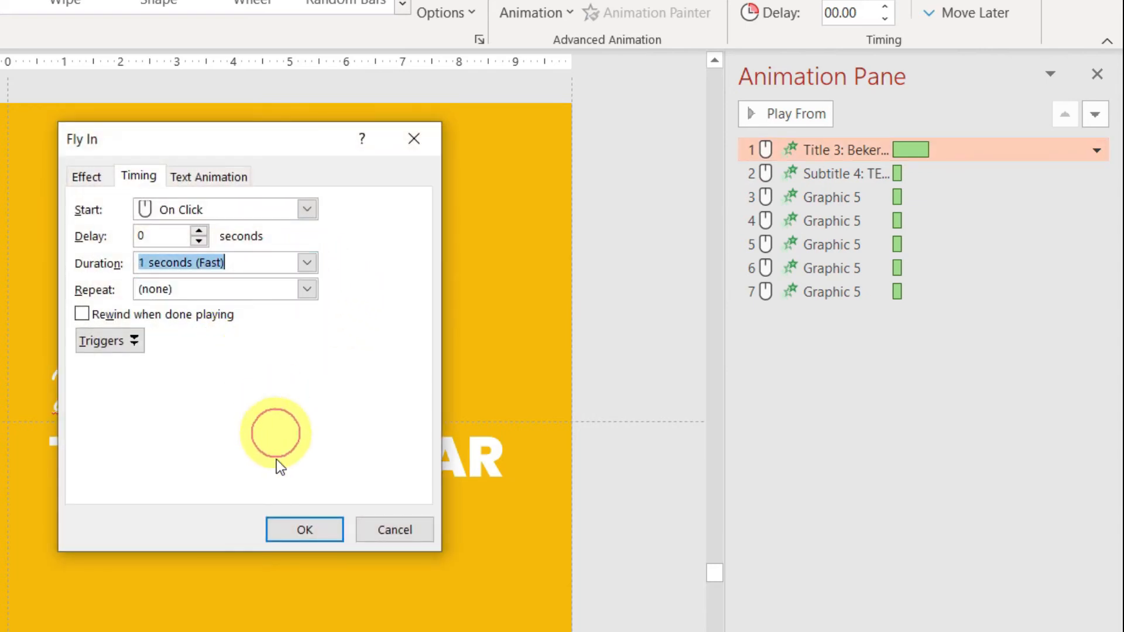
pyautogui.click(293, 530)
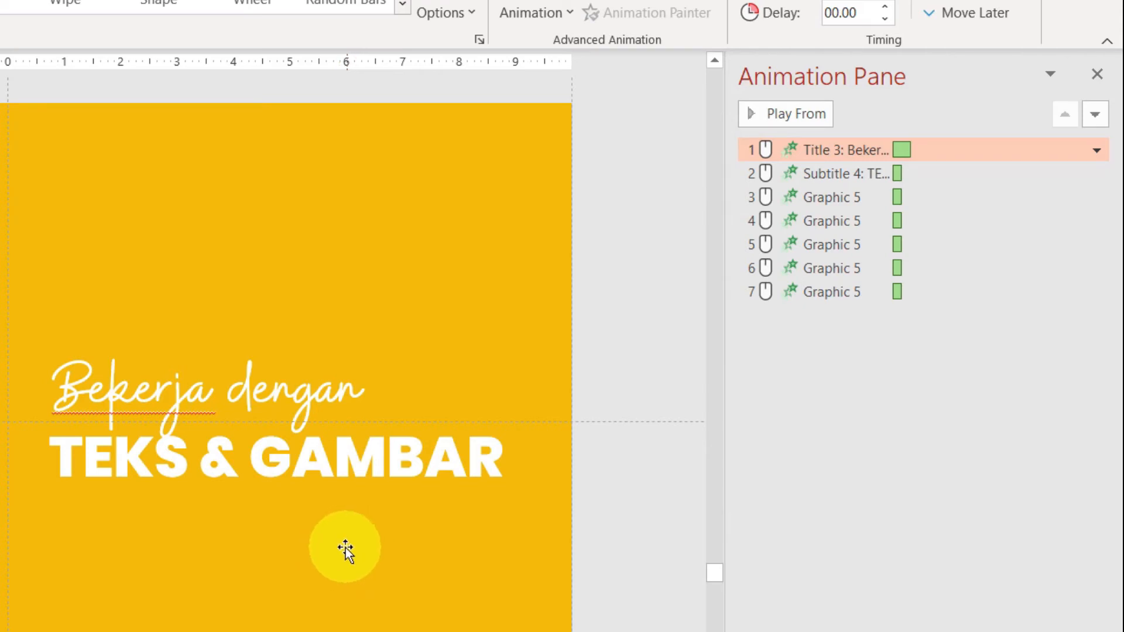
pyautogui.click(227, 389)
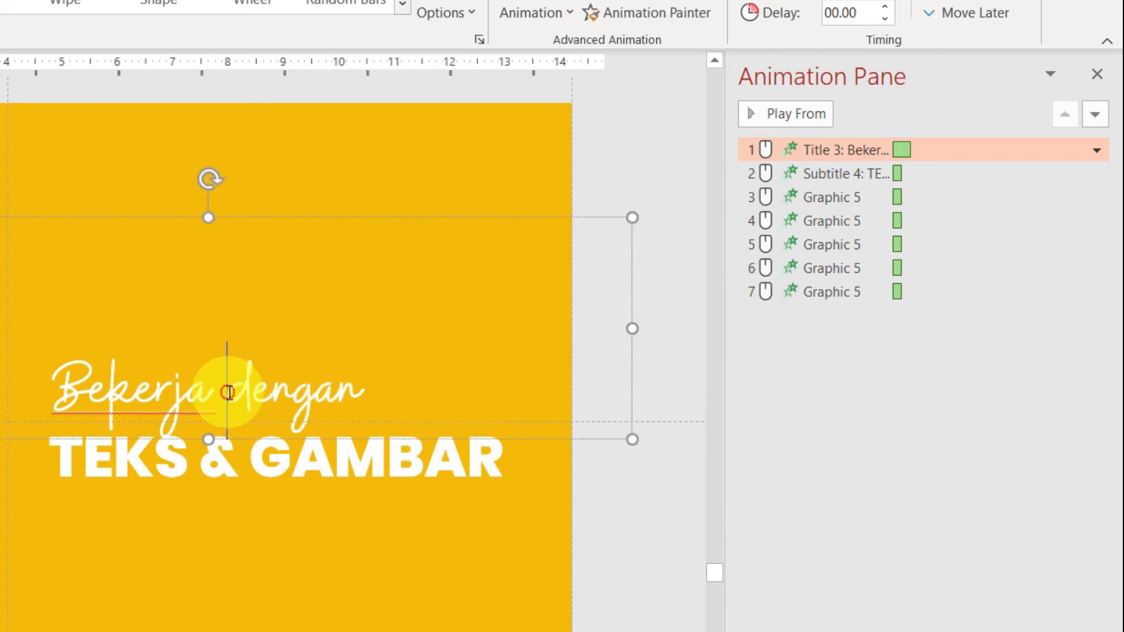
pyautogui.click(372, 466)
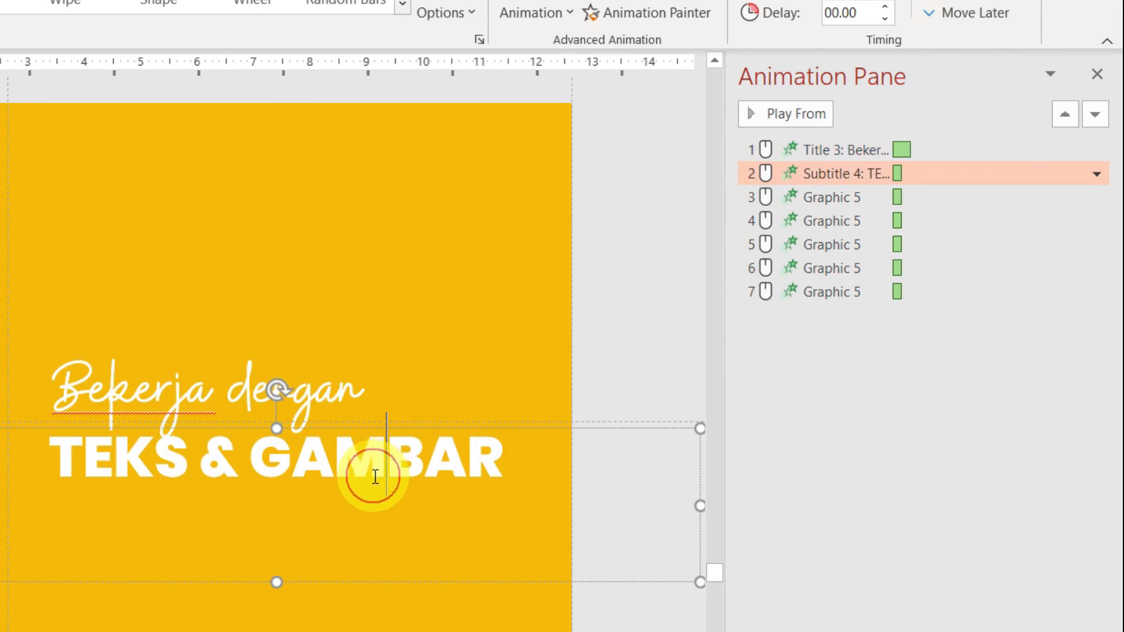
pyautogui.click(1098, 175)
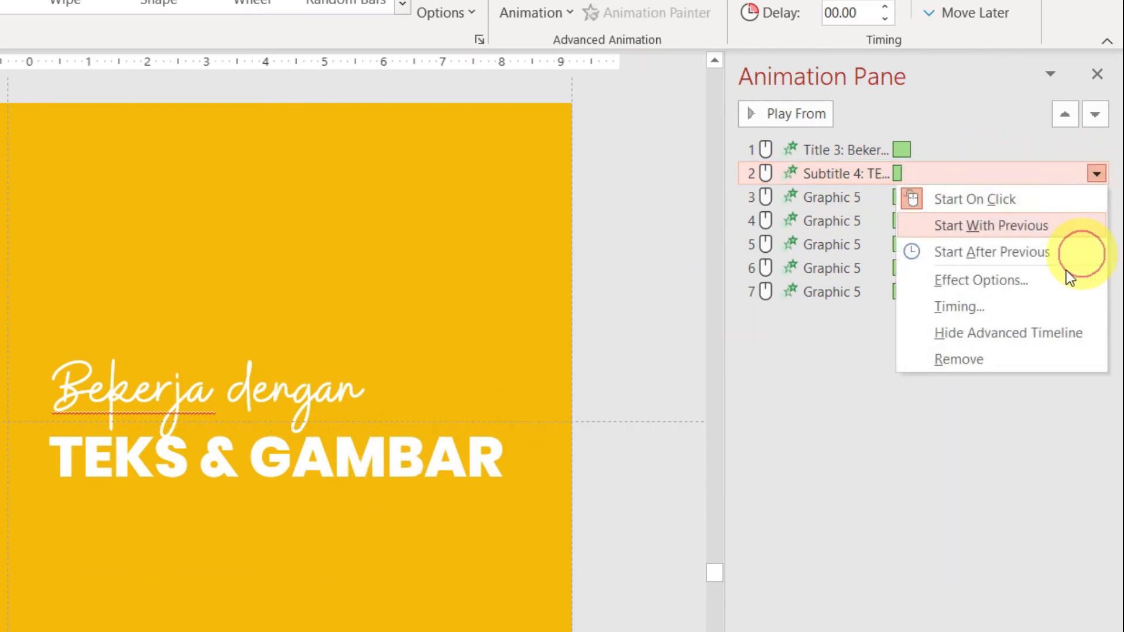
pyautogui.click(999, 283)
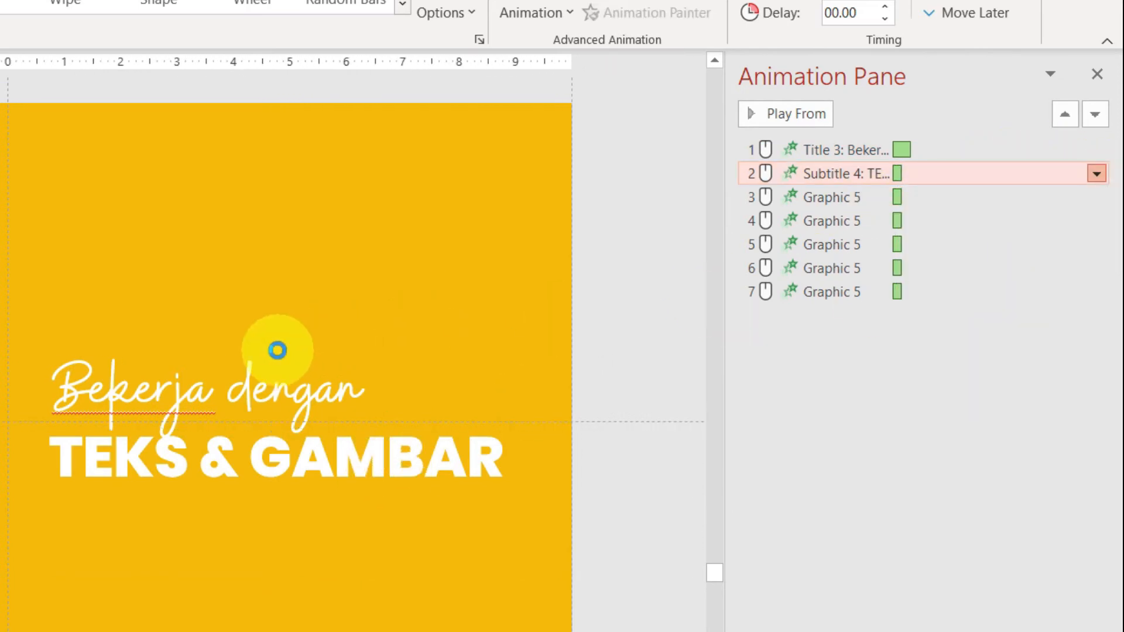
# Copy the "Bekerja dengan" title's animation to the "TEKS & GAMBAR" subtitle with Animation Painter
pyautogui.click(253, 372)
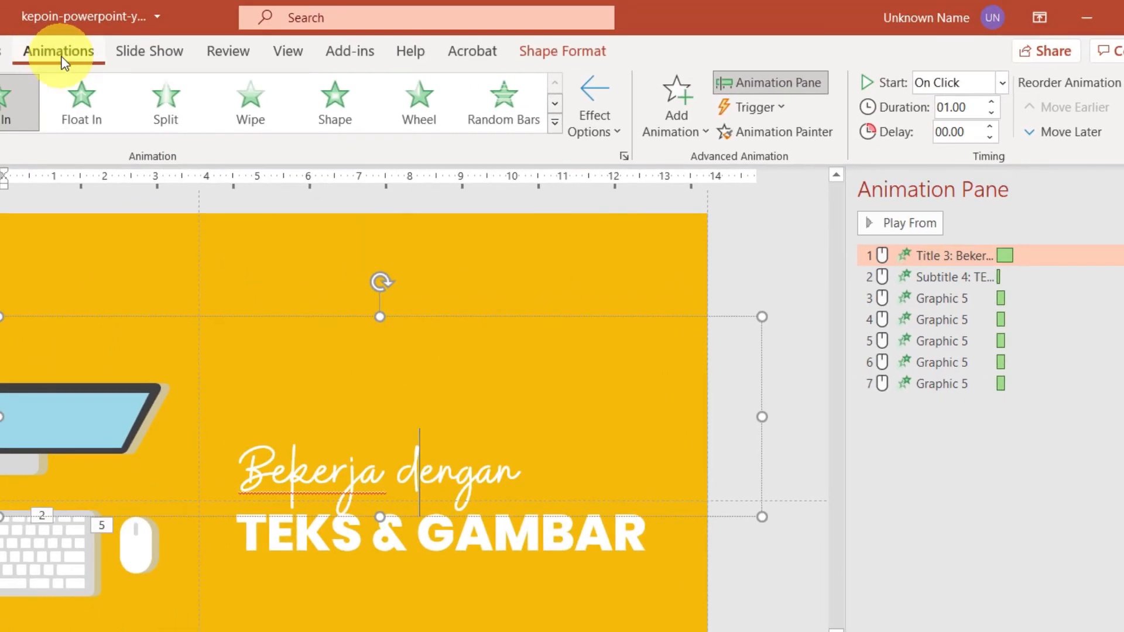
pyautogui.click(802, 135)
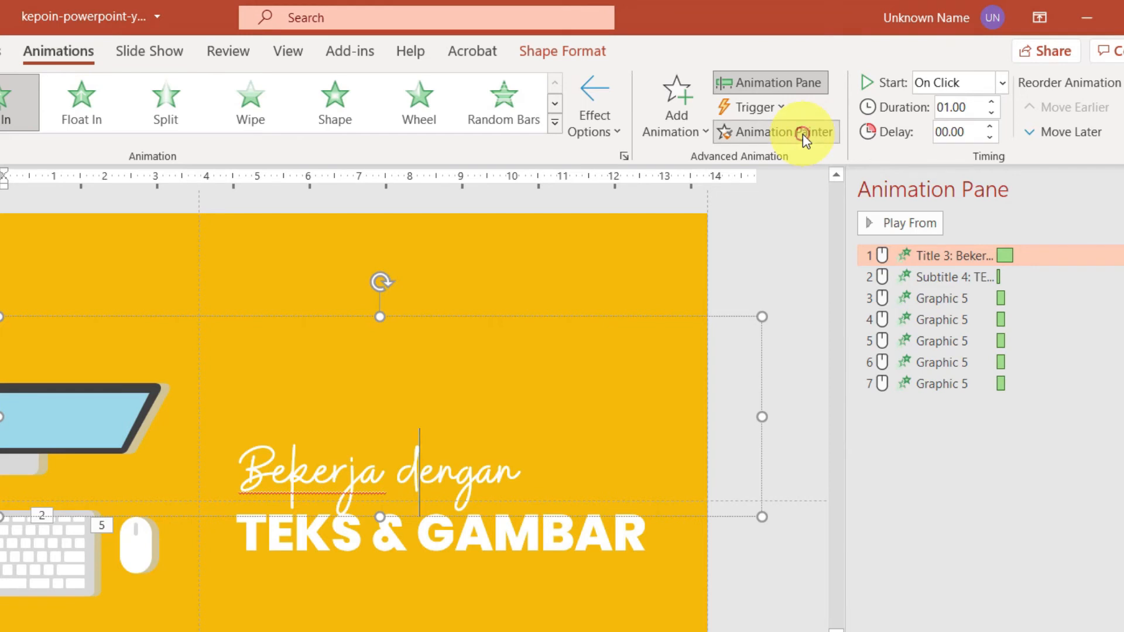
pyautogui.click(487, 543)
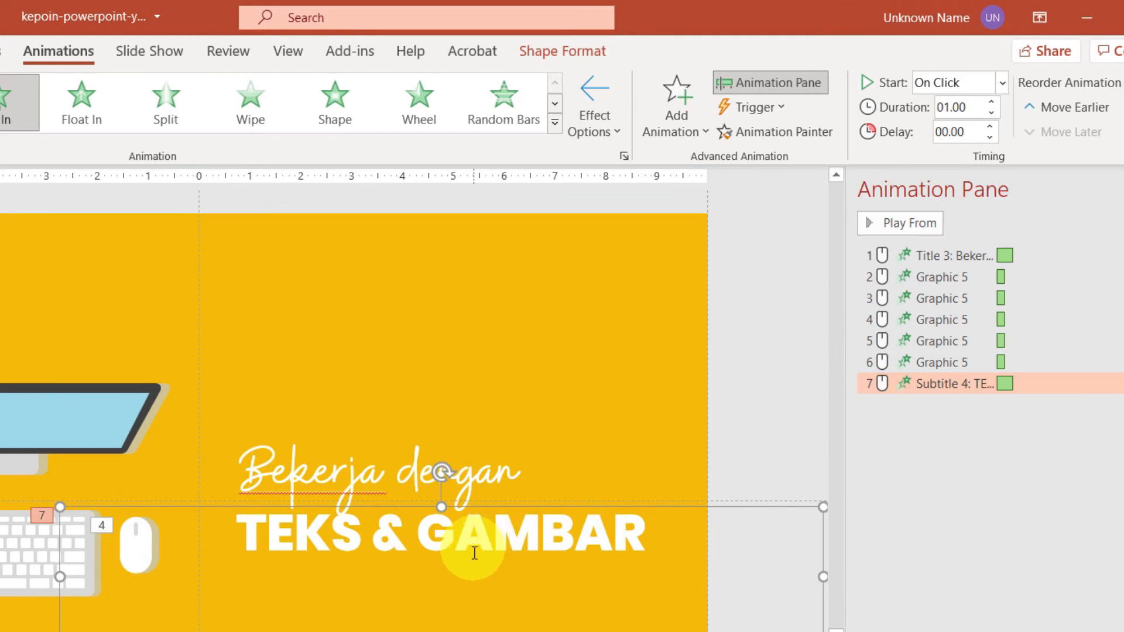
# Check the bounce and duration settings of the "Bekerja dengan" title's Fly In effect without changing them
pyautogui.click(29, 395)
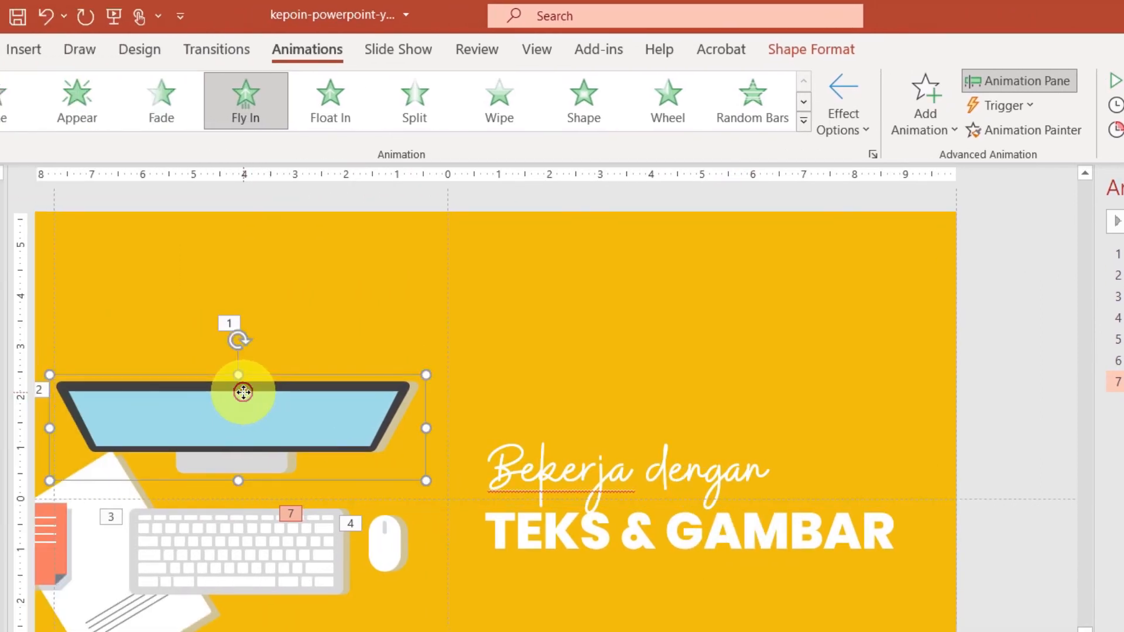
pyautogui.click(244, 393)
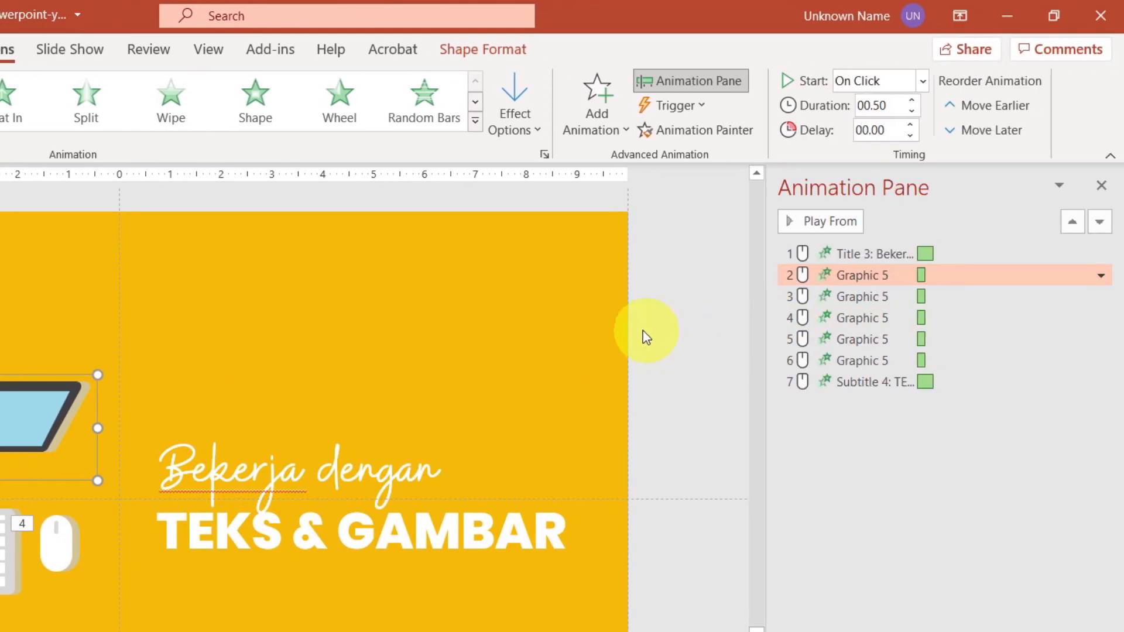
pyautogui.click(340, 460)
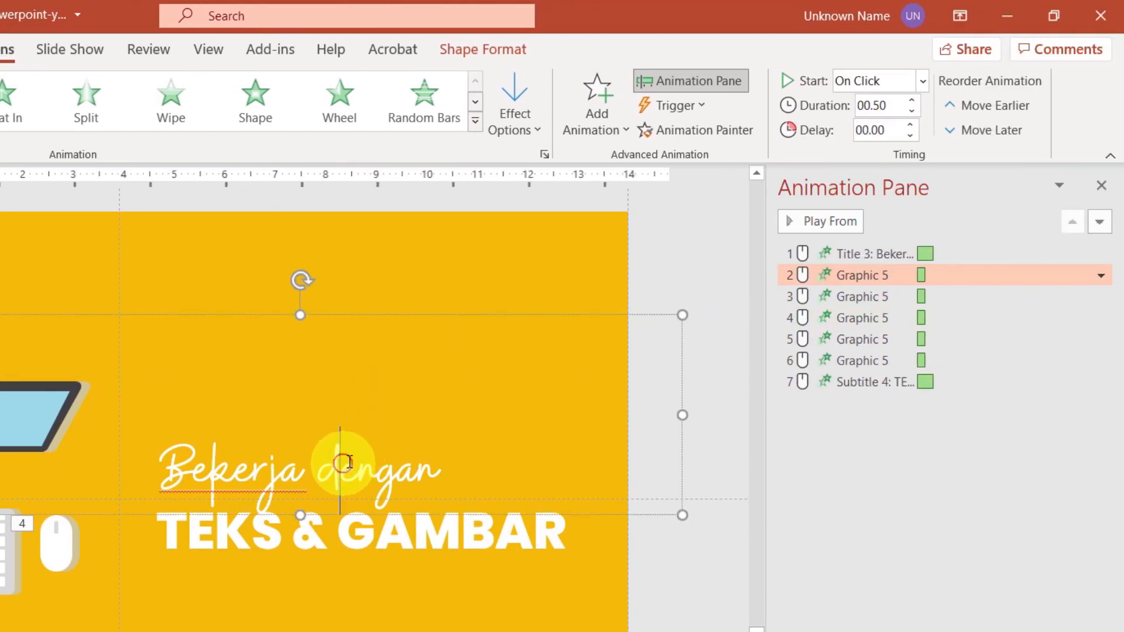
pyautogui.click(461, 314)
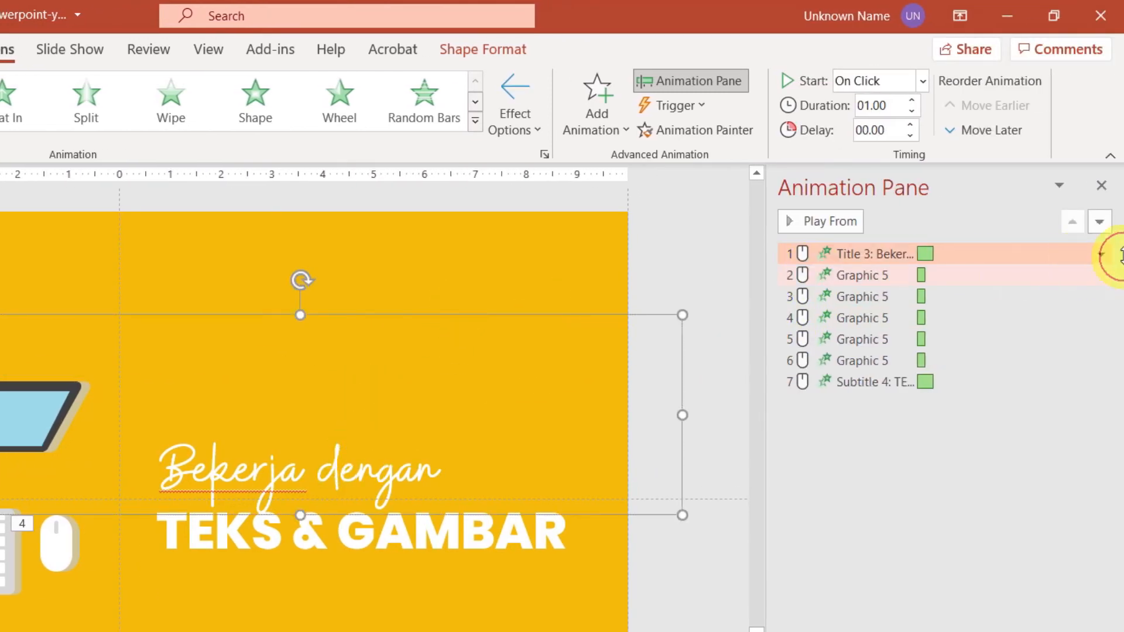
pyautogui.click(1100, 254)
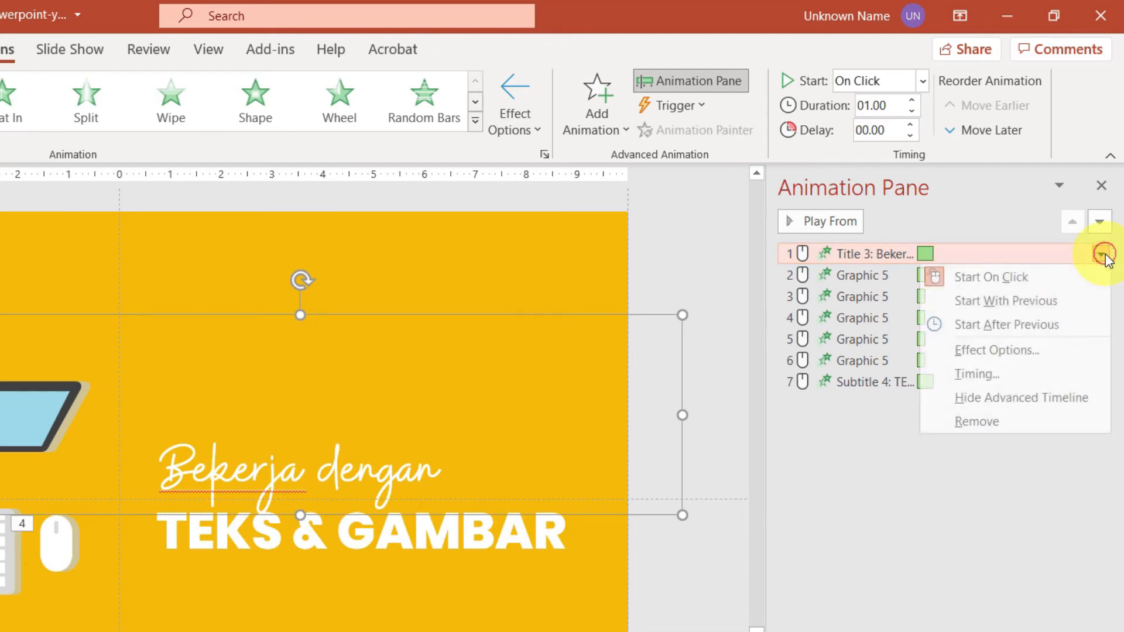
pyautogui.click(1007, 350)
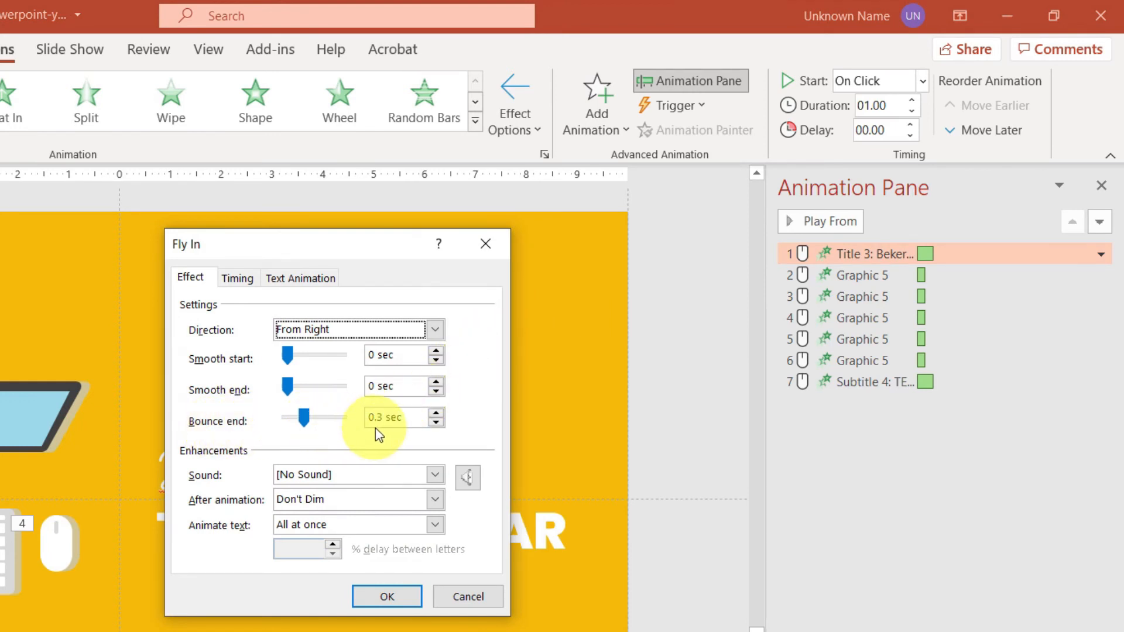
pyautogui.click(240, 279)
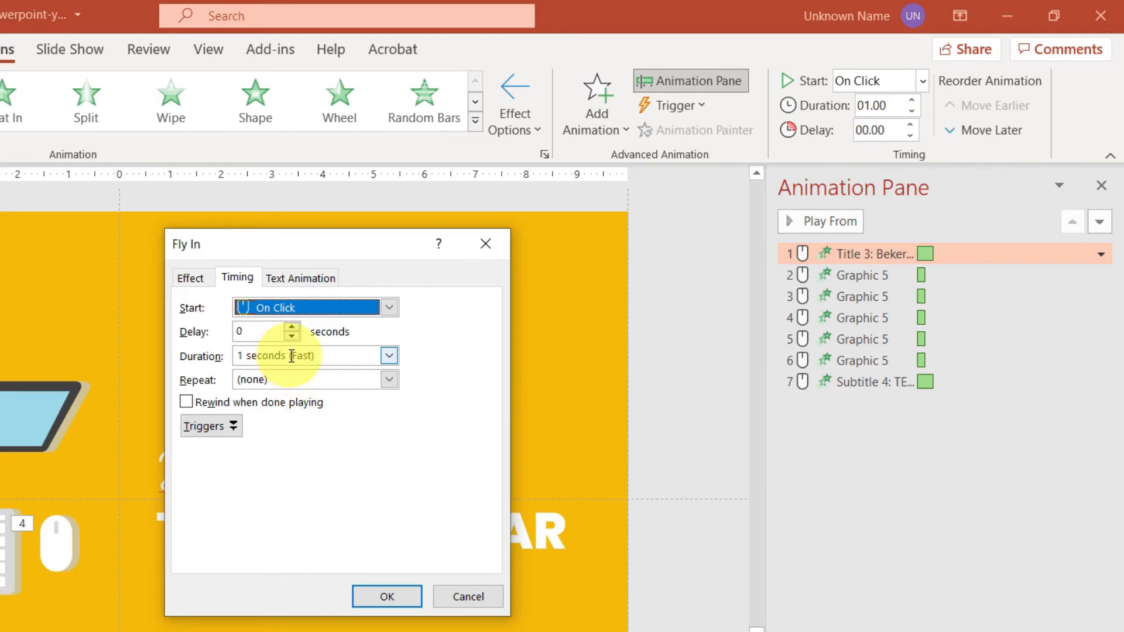
pyautogui.click(456, 597)
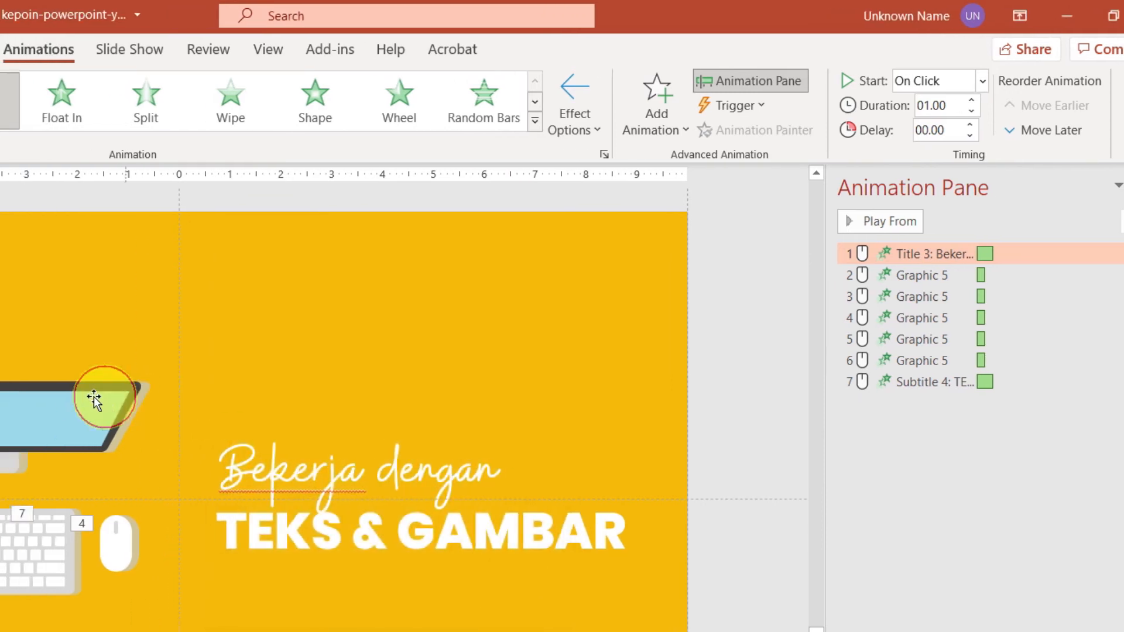
# Give the monitor drawing's Fly In effect a Bounce end of 0.07 sec and a duration of 1 second (Fast)
pyautogui.click(177, 393)
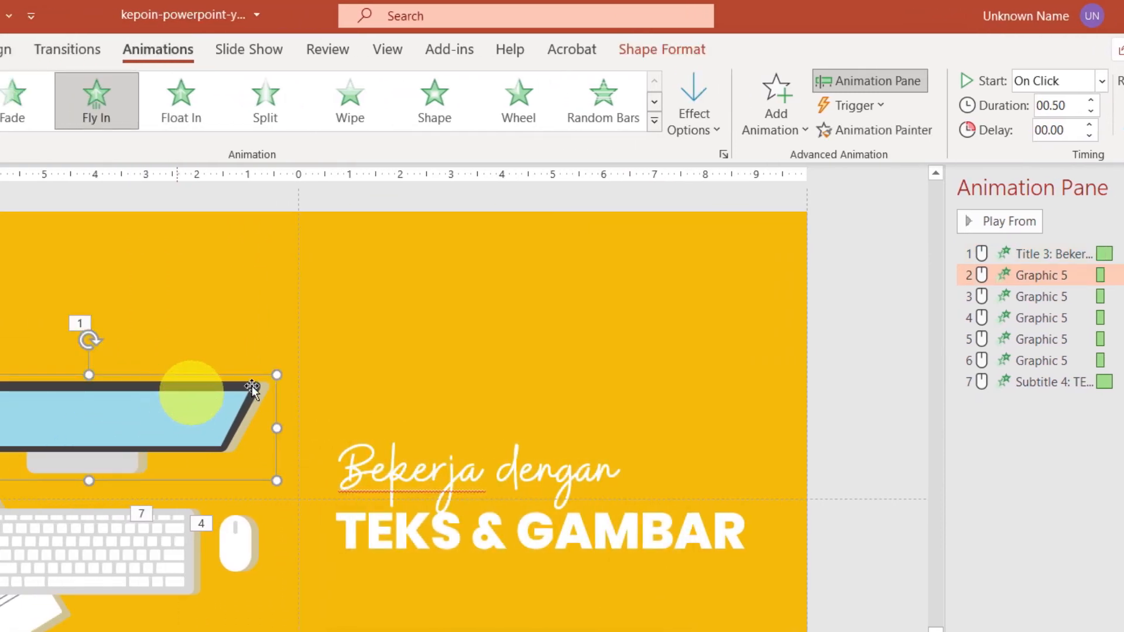
pyautogui.click(1101, 278)
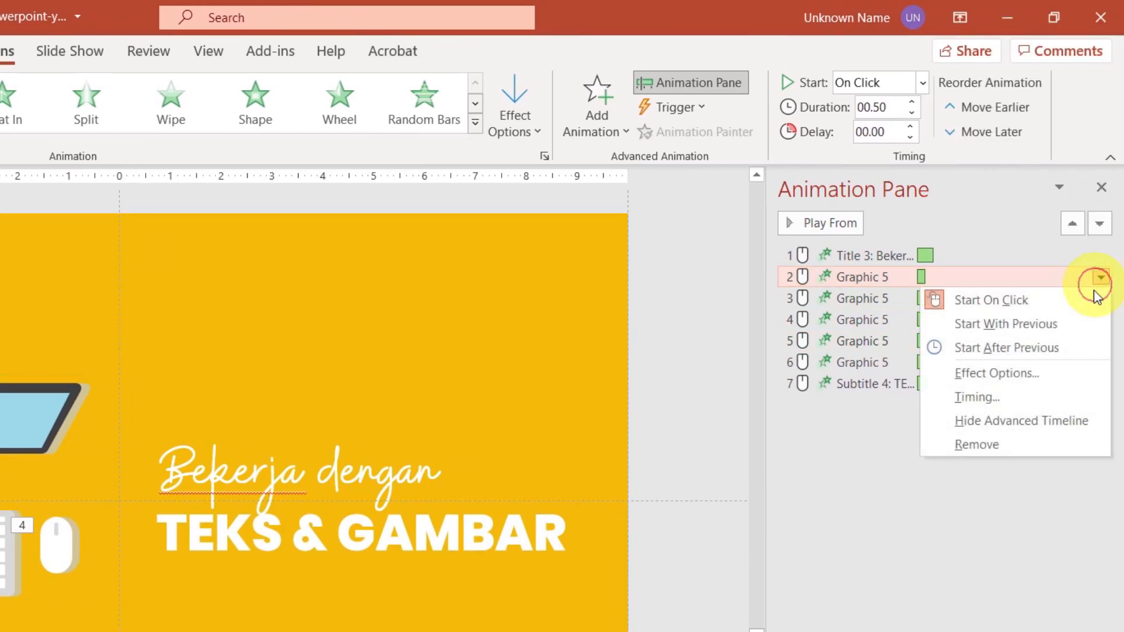
pyautogui.click(1019, 372)
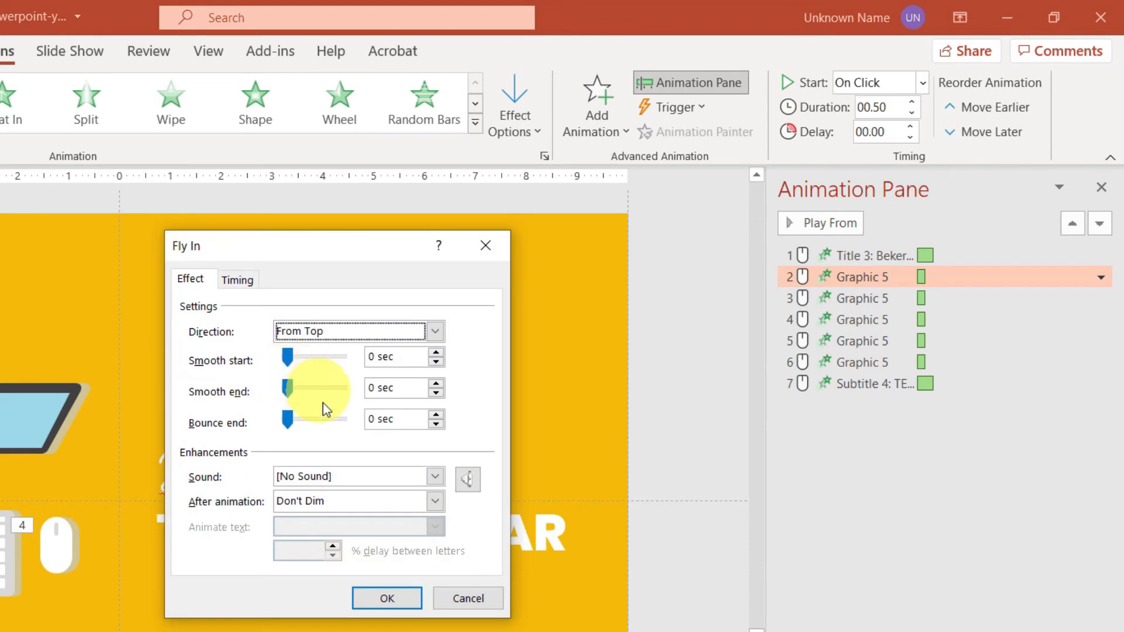
pyautogui.click(292, 419)
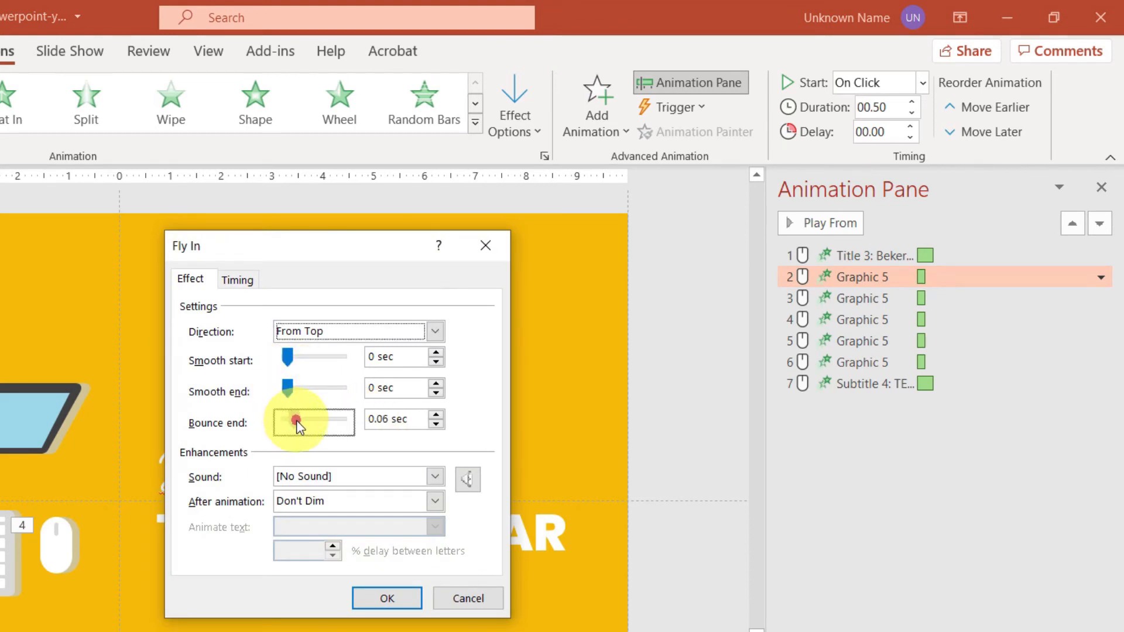
pyautogui.click(370, 420)
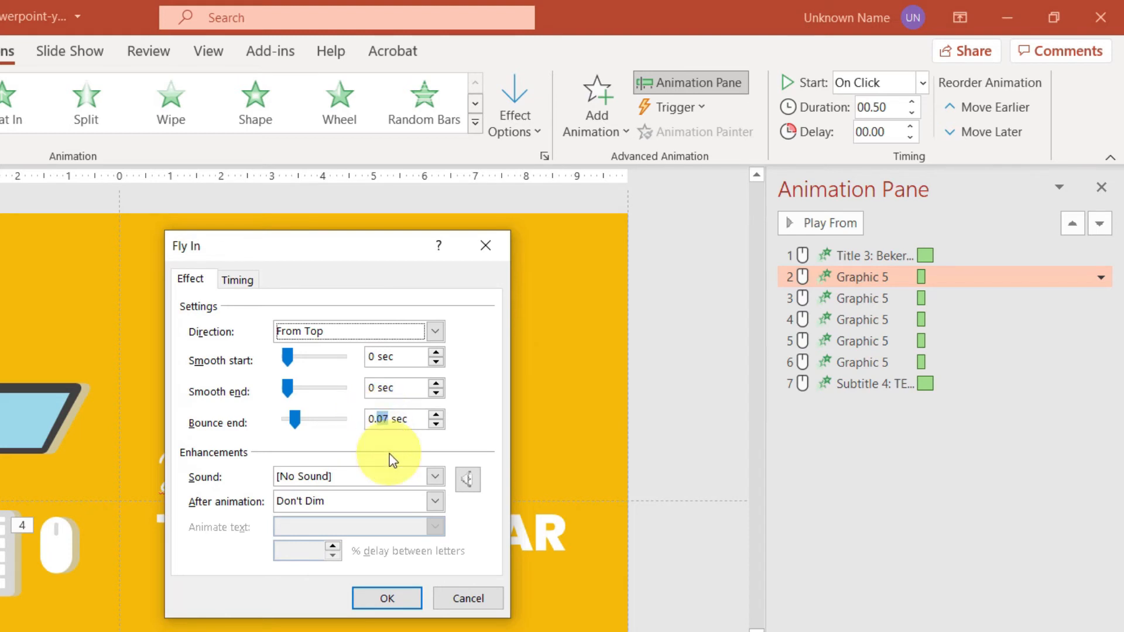
pyautogui.click(240, 278)
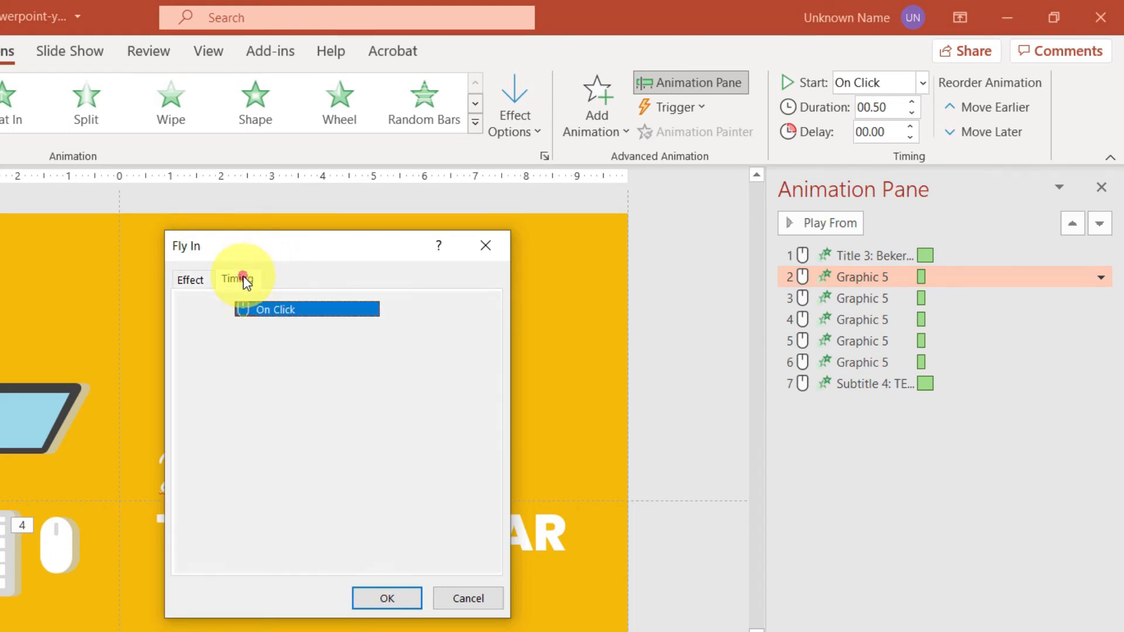
pyautogui.click(388, 358)
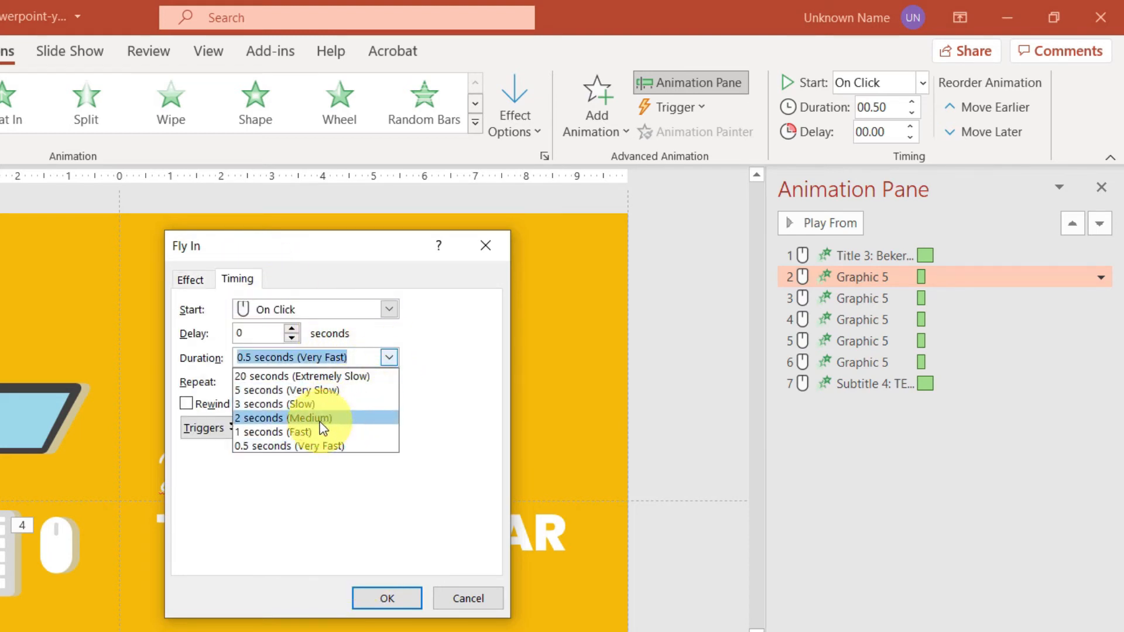
pyautogui.click(307, 433)
# Set the Bounce end of the monitor drawing's Fly In effect to 0.3 sec and apply the effect settings
pyautogui.click(194, 279)
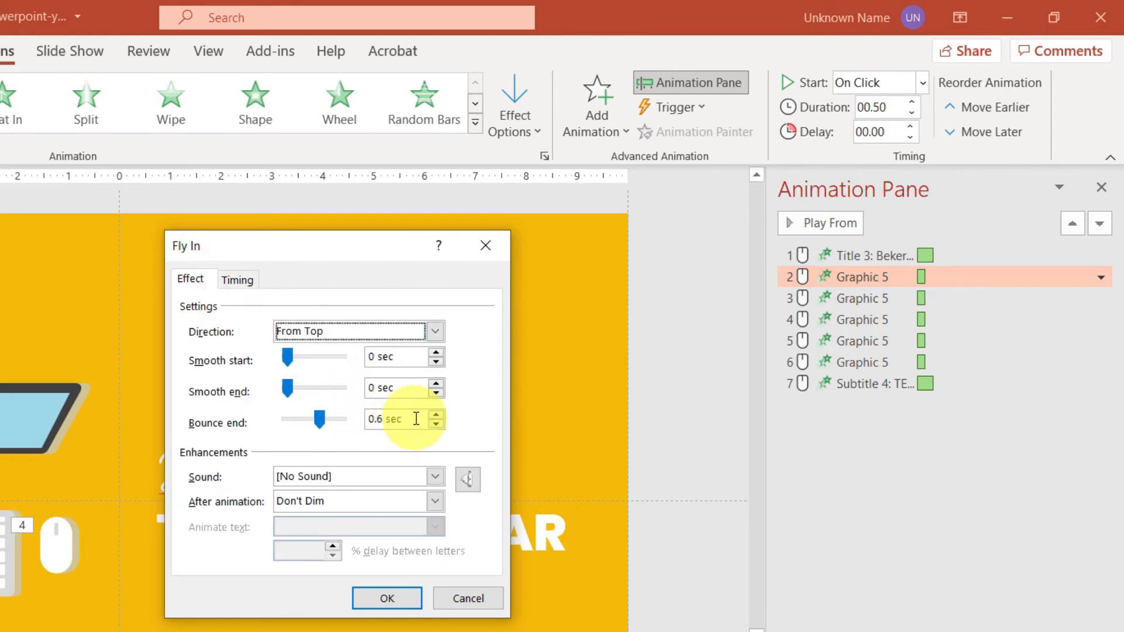
pyautogui.click(318, 419)
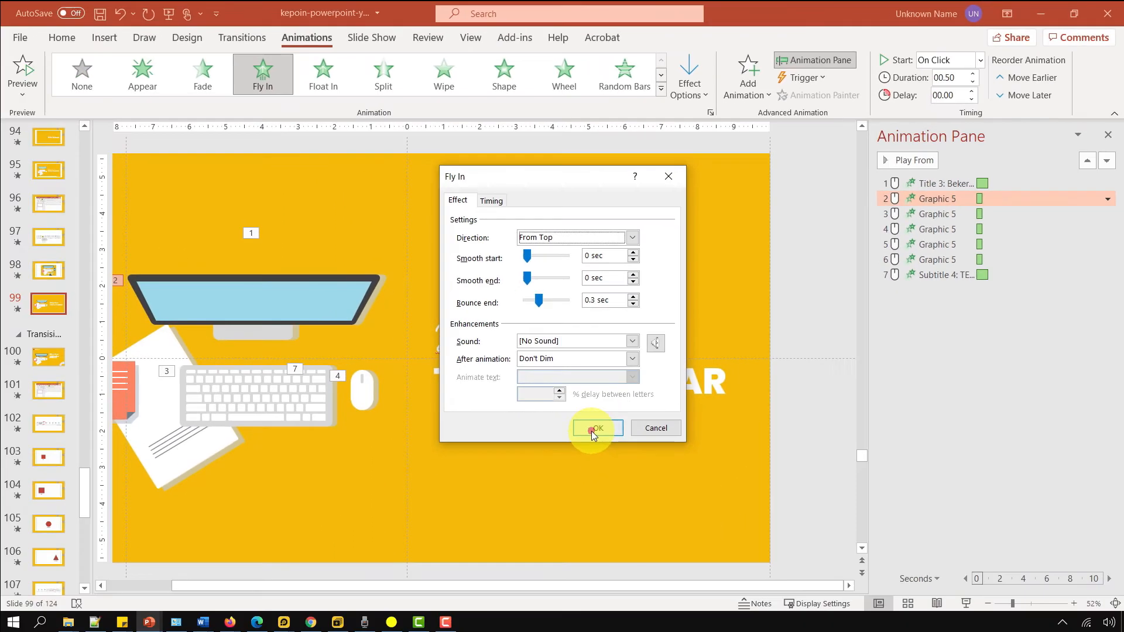
pyautogui.click(393, 598)
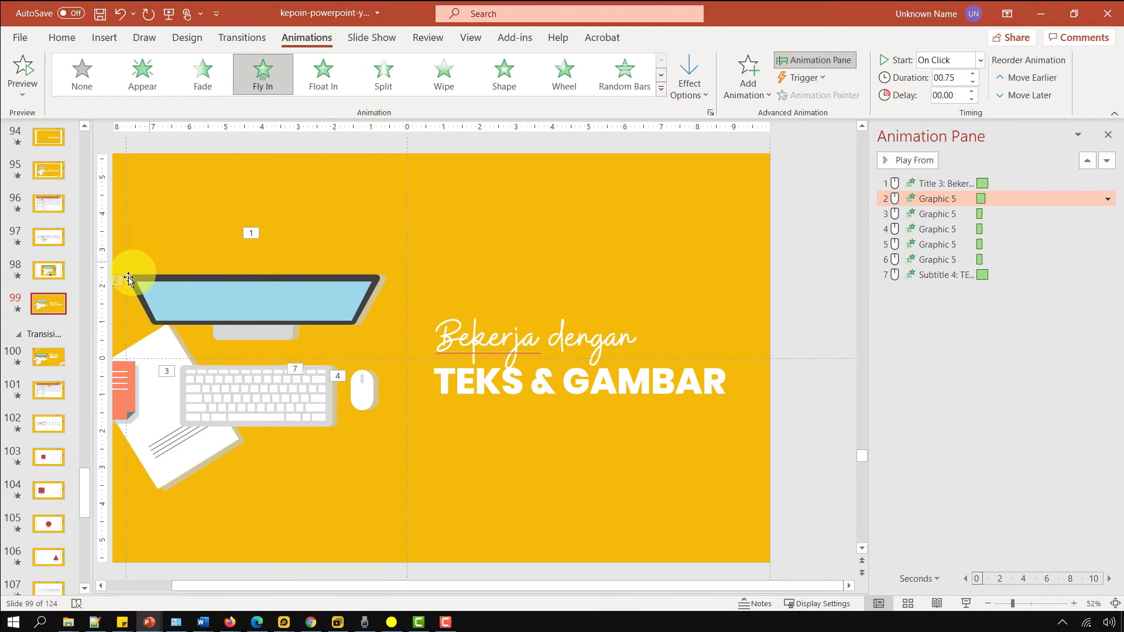
# Preview the animations of slide 99 and select the "Bekerja dengan" title
pyautogui.click(17, 310)
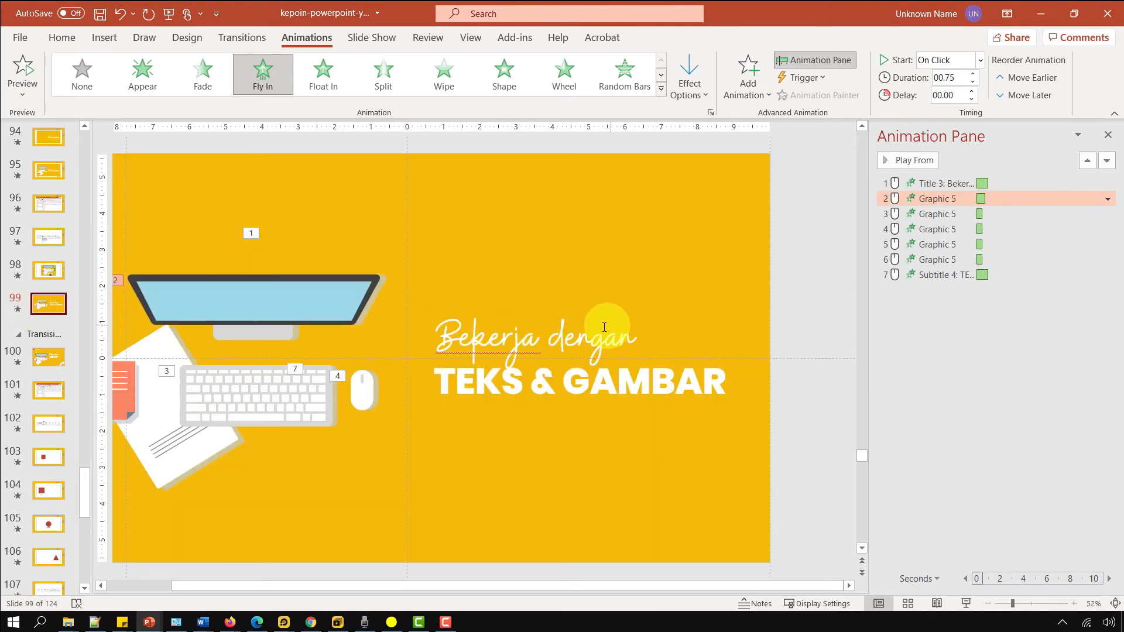
pyautogui.click(526, 333)
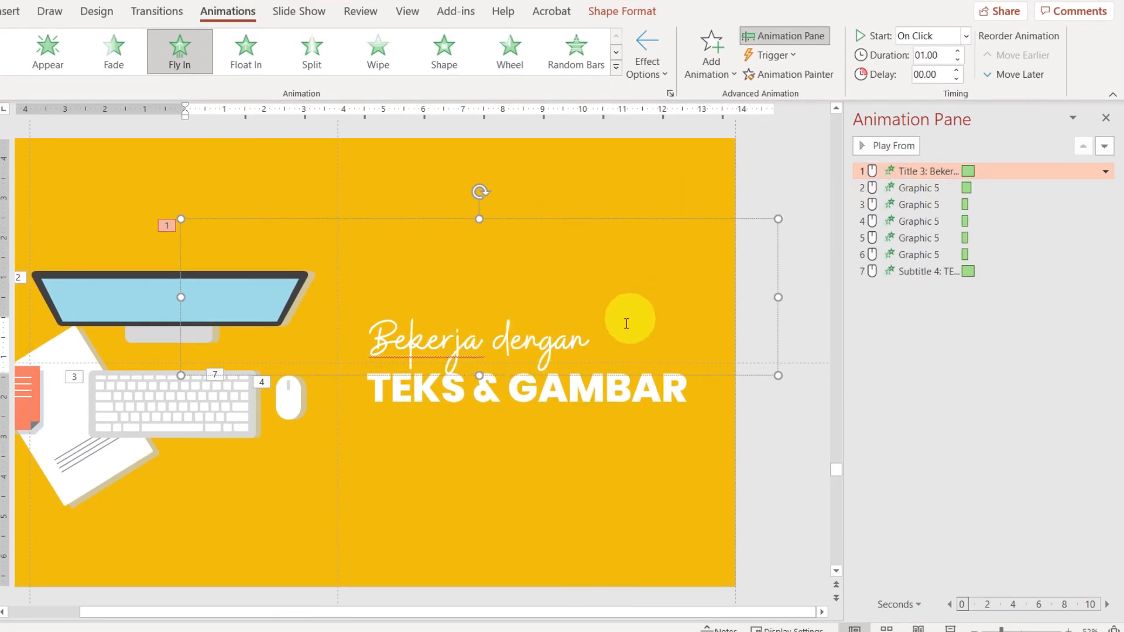
# Move the "TEKS & GAMBAR" subtitle's Fly In effect up to second in the animation order, directly after the "Bekerja dengan" title
pyautogui.click(489, 396)
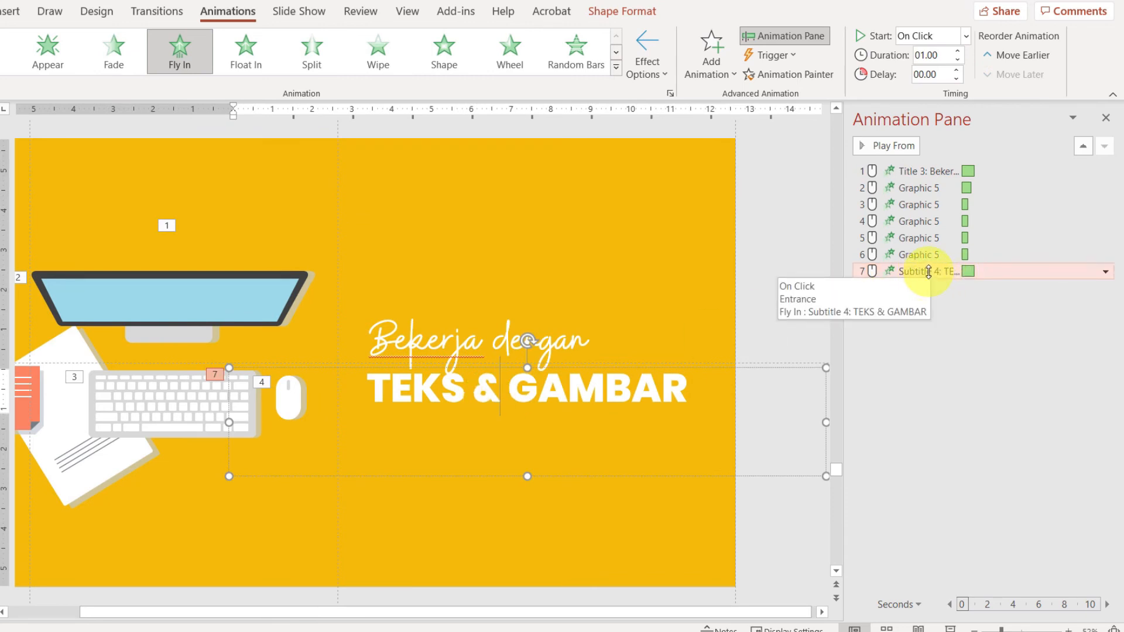
pyautogui.moveTo(929, 273); pyautogui.dragTo(921, 176)
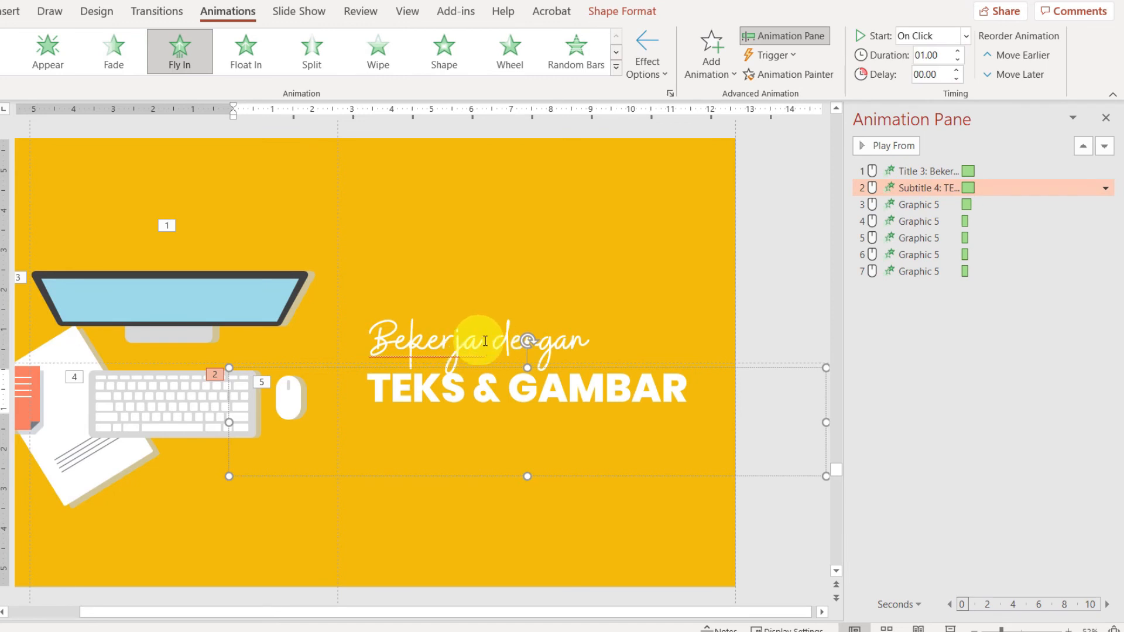
pyautogui.click(147, 318)
# Open the keyboard drawing's Fly In effect options and set the duration to 1 second (Fast)
pyautogui.click(135, 410)
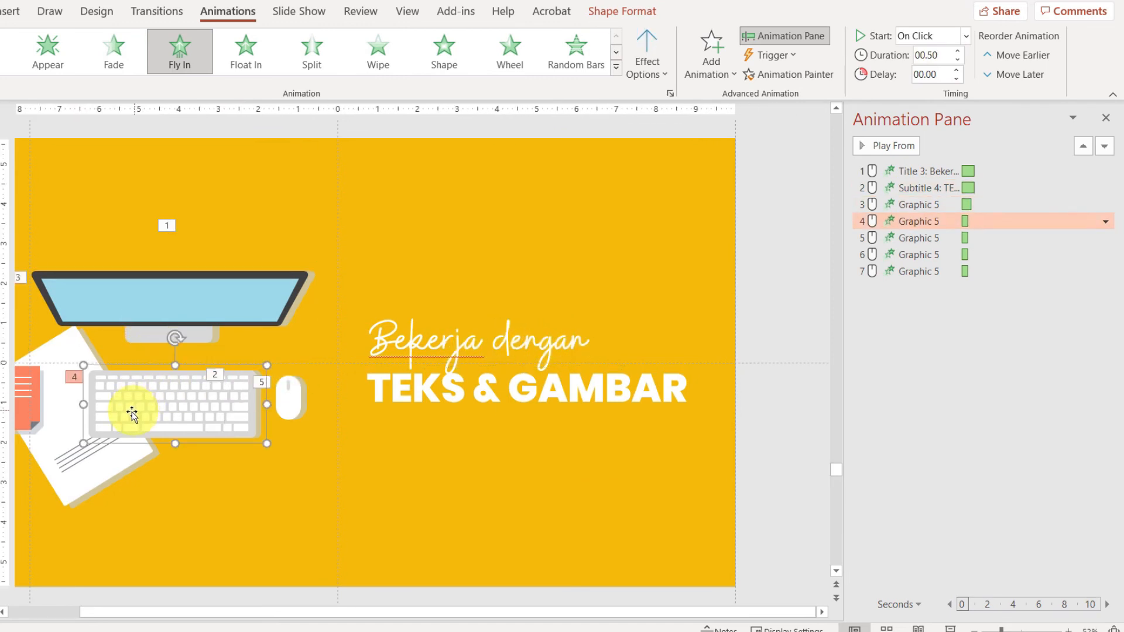
pyautogui.click(1106, 222)
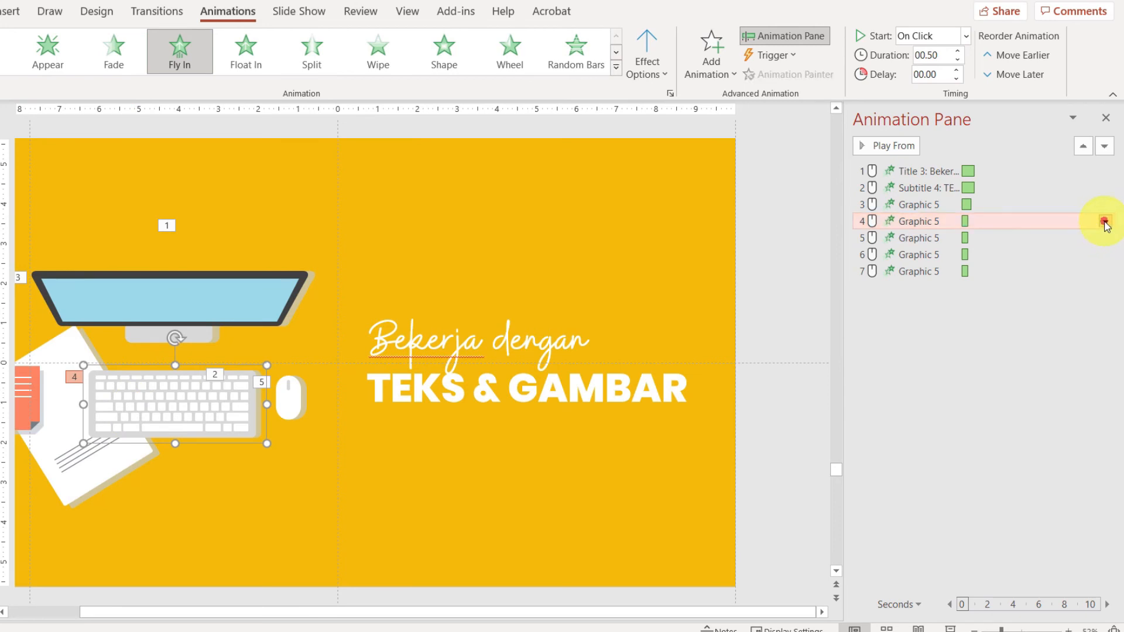
pyautogui.click(1027, 297)
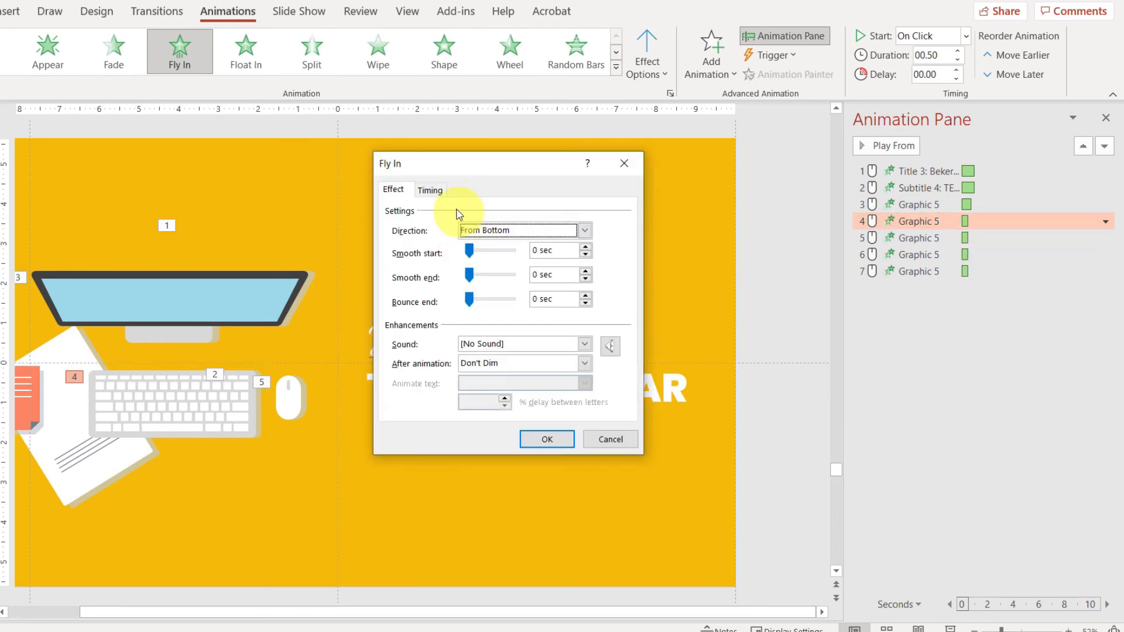
pyautogui.click(429, 189)
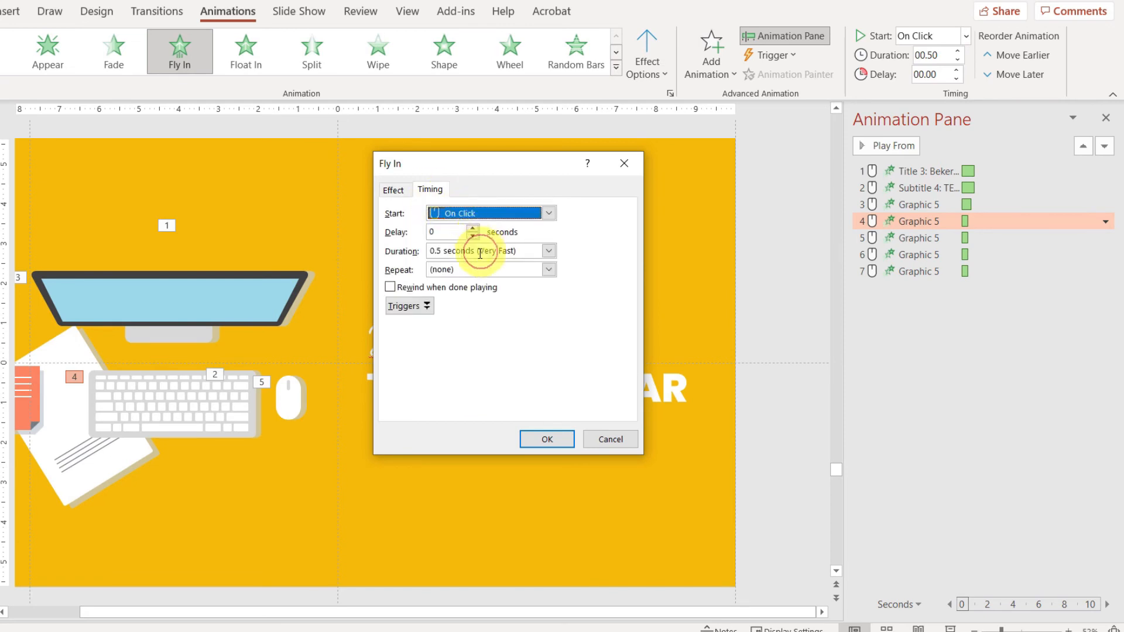
pyautogui.click(548, 251)
pyautogui.click(484, 310)
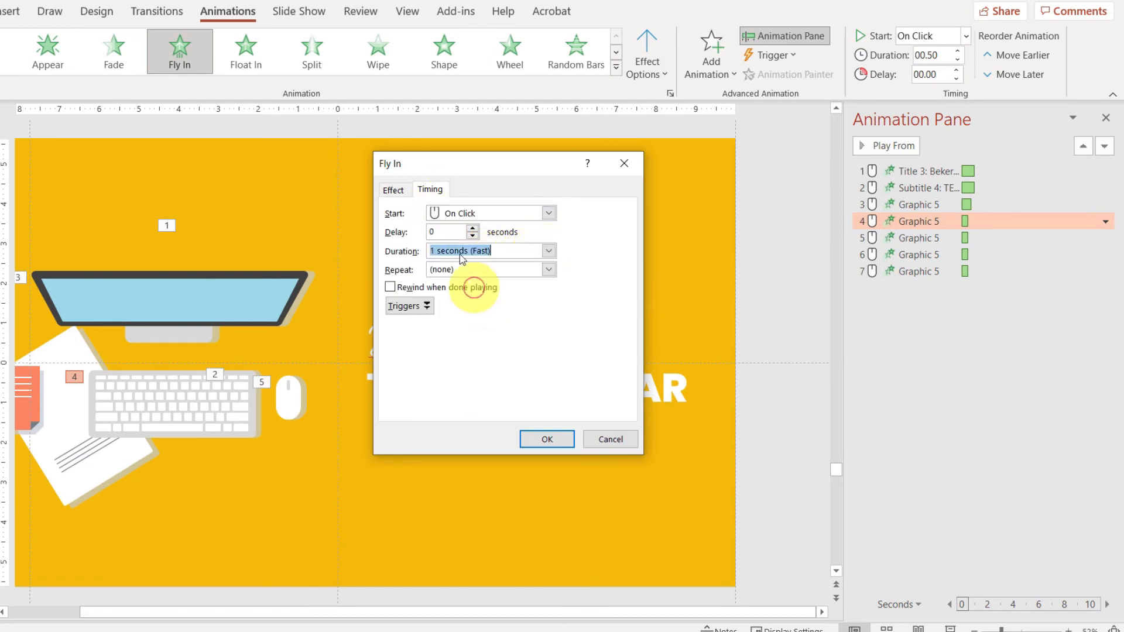
# Set the Bounce end of the keyboard drawing's Fly In effect to 0.3 sec and apply the effect settings
pyautogui.click(393, 189)
pyautogui.moveTo(469, 300); pyautogui.dragTo(476, 305)
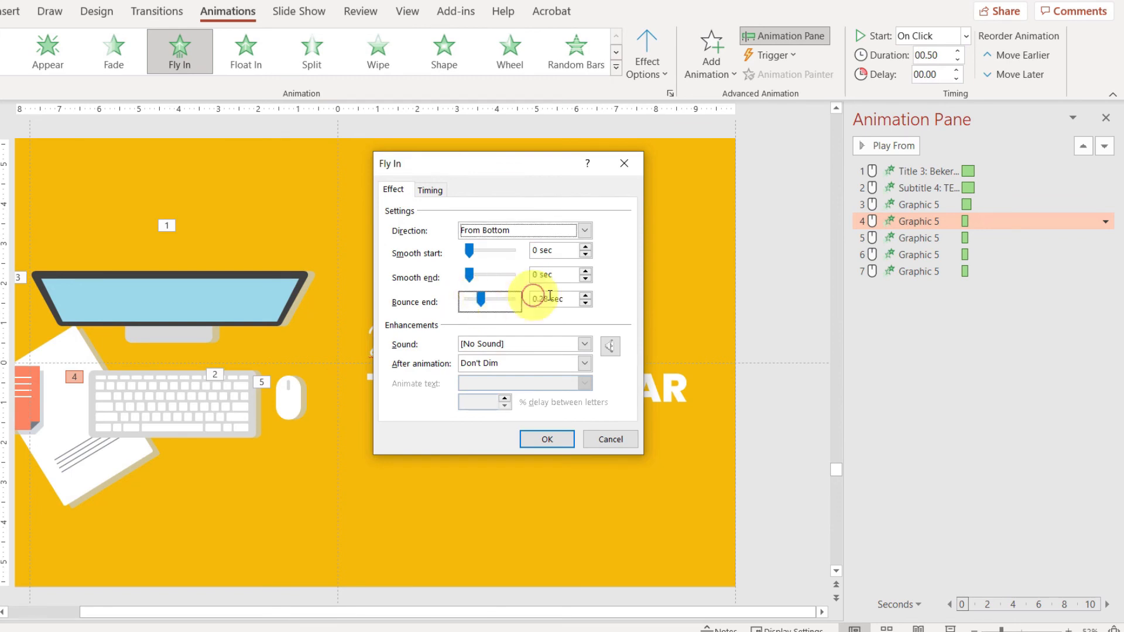
pyautogui.click(584, 296)
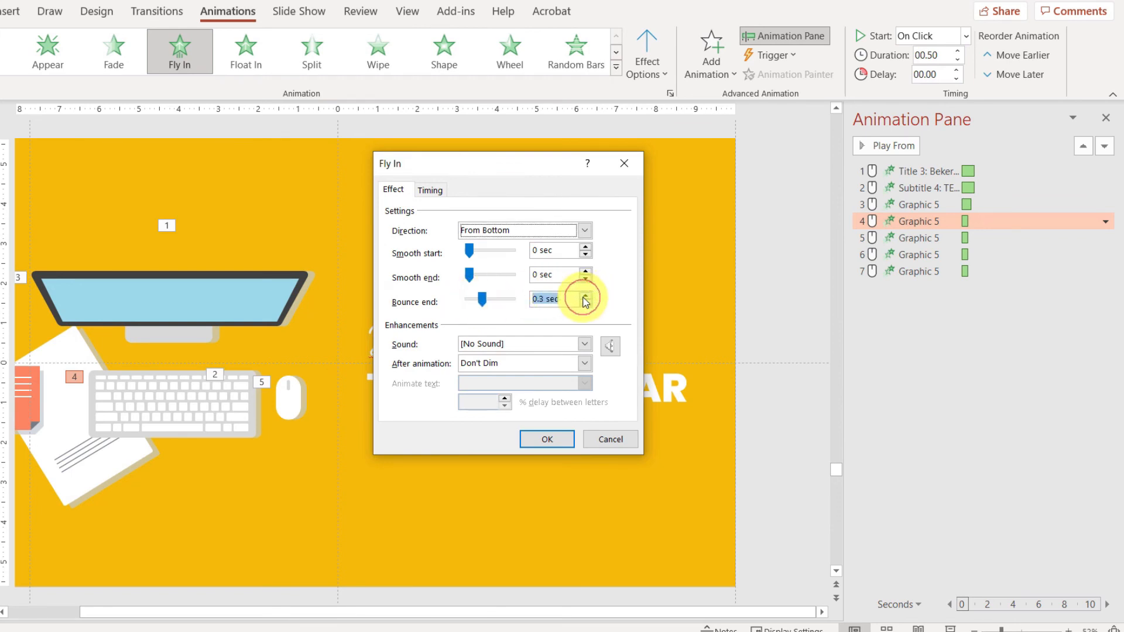
pyautogui.click(547, 439)
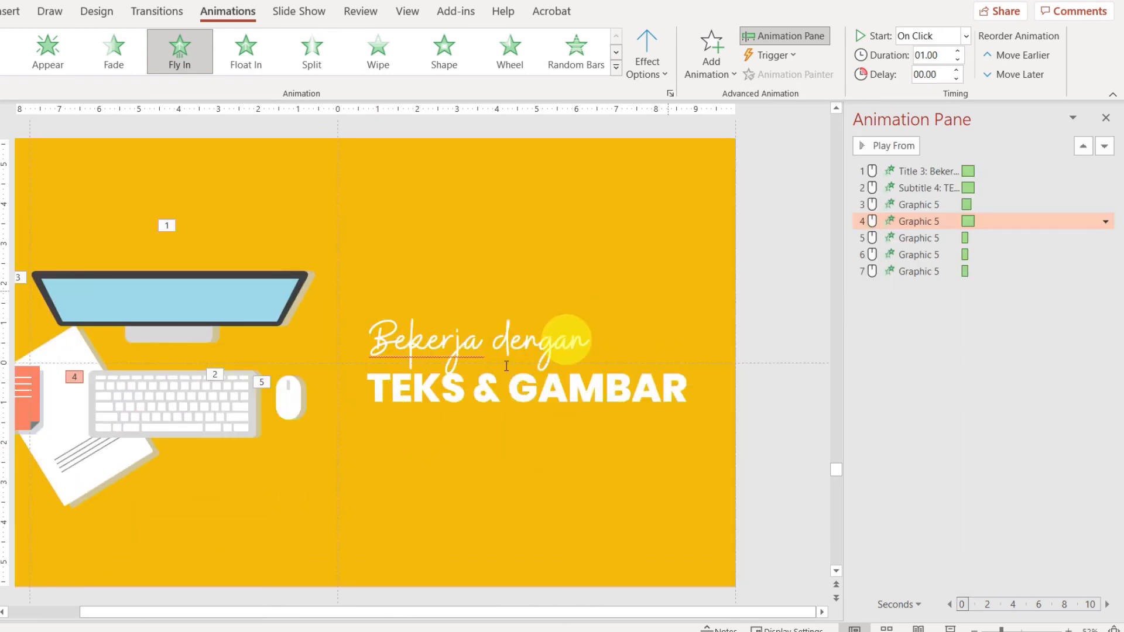
# Copy the keyboard drawing's animation to the computer mouse drawing with Animation Painter
pyautogui.click(170, 394)
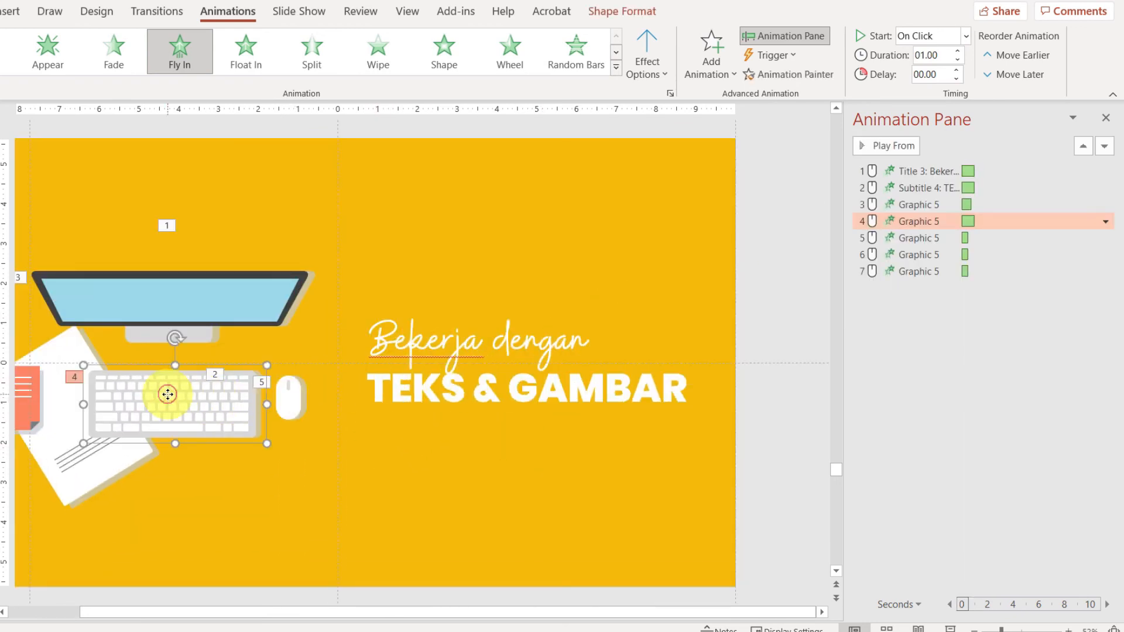
pyautogui.click(817, 75)
pyautogui.click(286, 409)
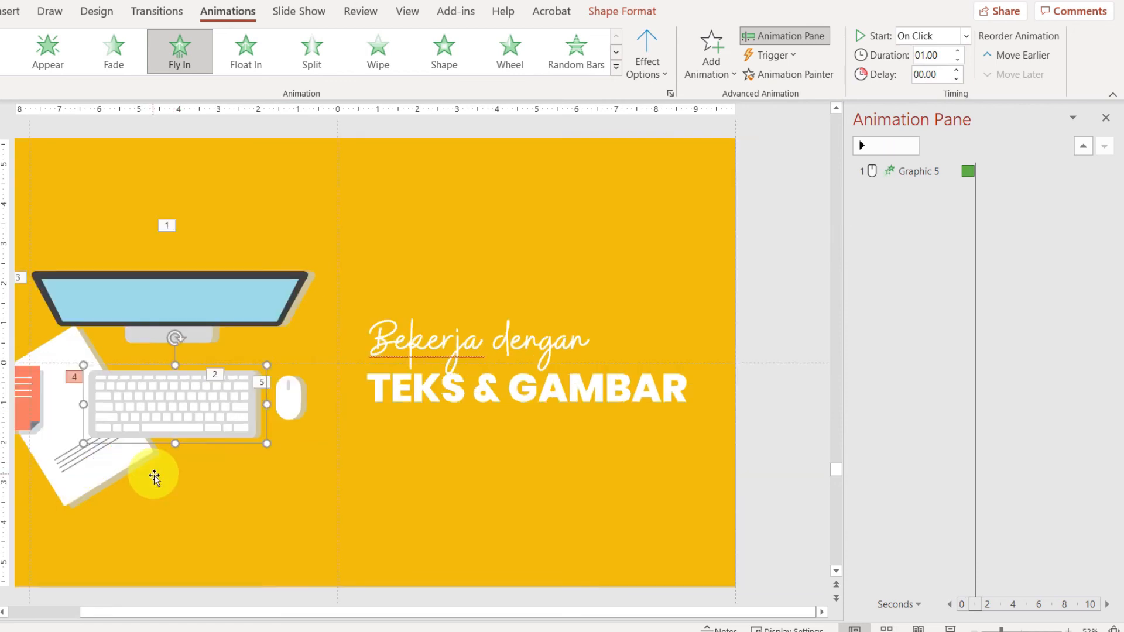
# Copy the keyboard drawing's animation to the white paper, and the paper's animation to the orange sticky note with Animation Painter
pyautogui.click(75, 484)
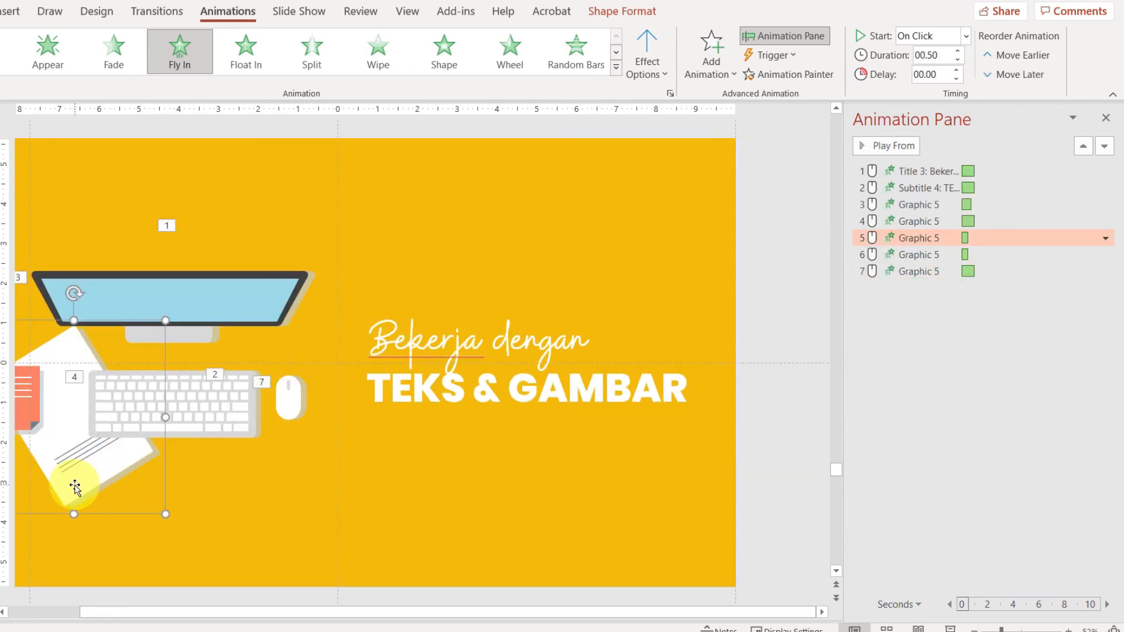
pyautogui.click(231, 412)
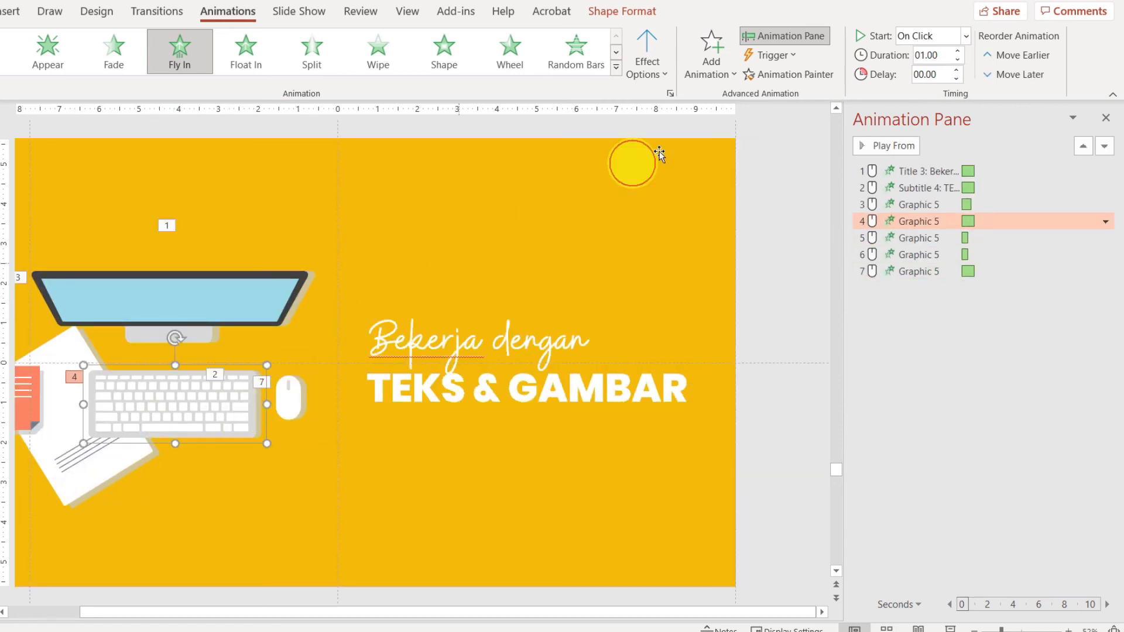
pyautogui.click(818, 74)
pyautogui.click(85, 481)
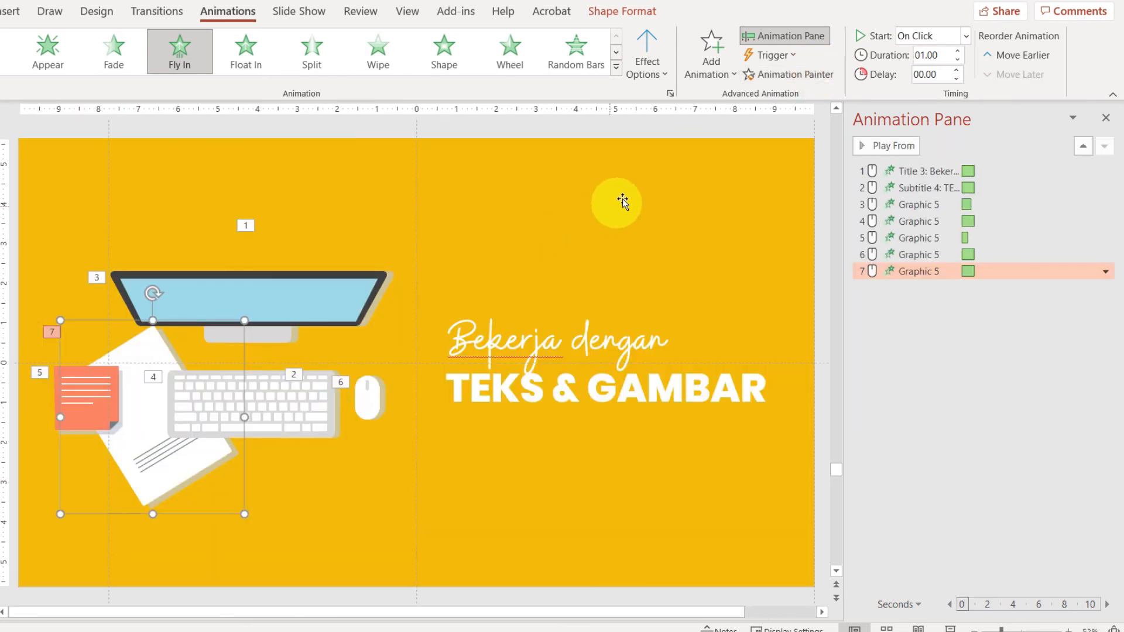
pyautogui.click(795, 74)
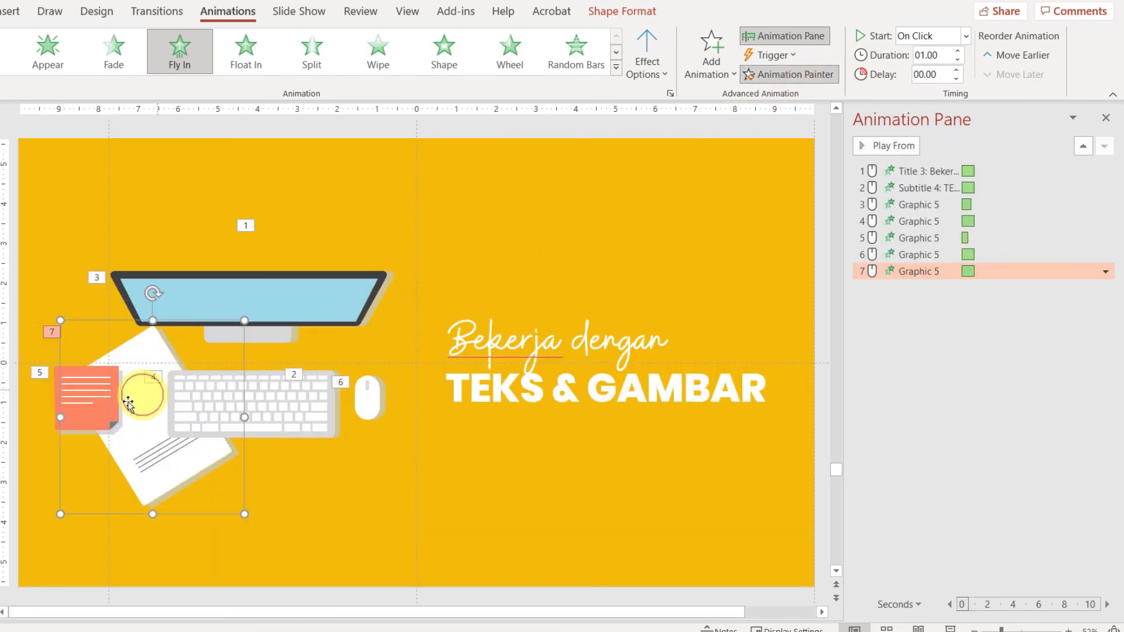
pyautogui.click(99, 413)
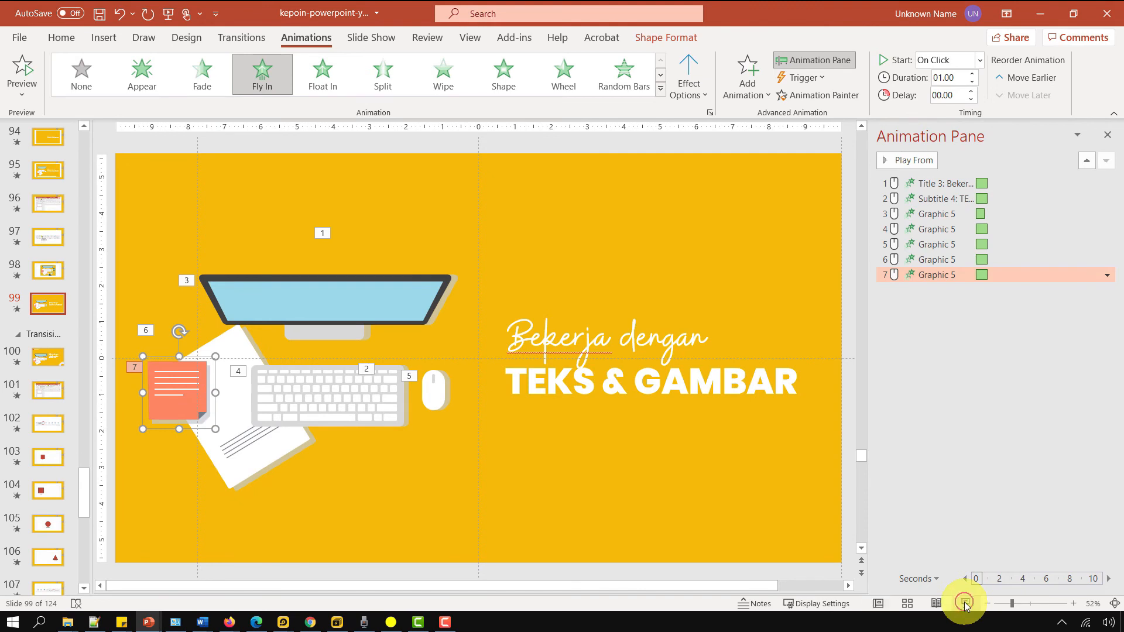
# Play slide 99 as a slide show to check its animations, and return to slide 99 for editing
pyautogui.click(965, 603)
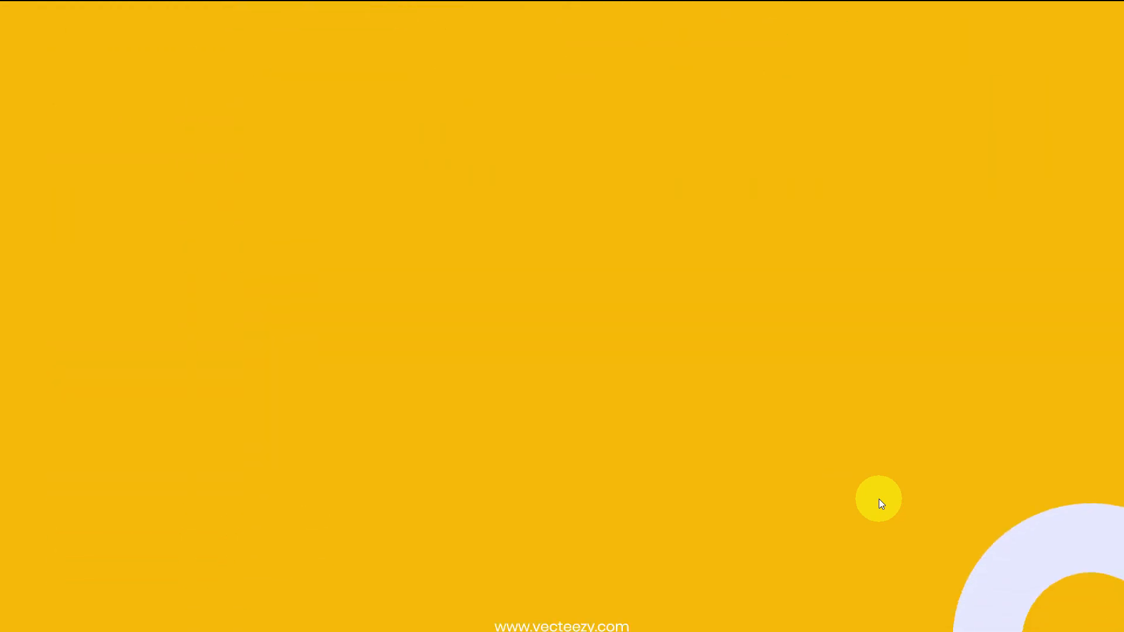
pyautogui.press('Escape')
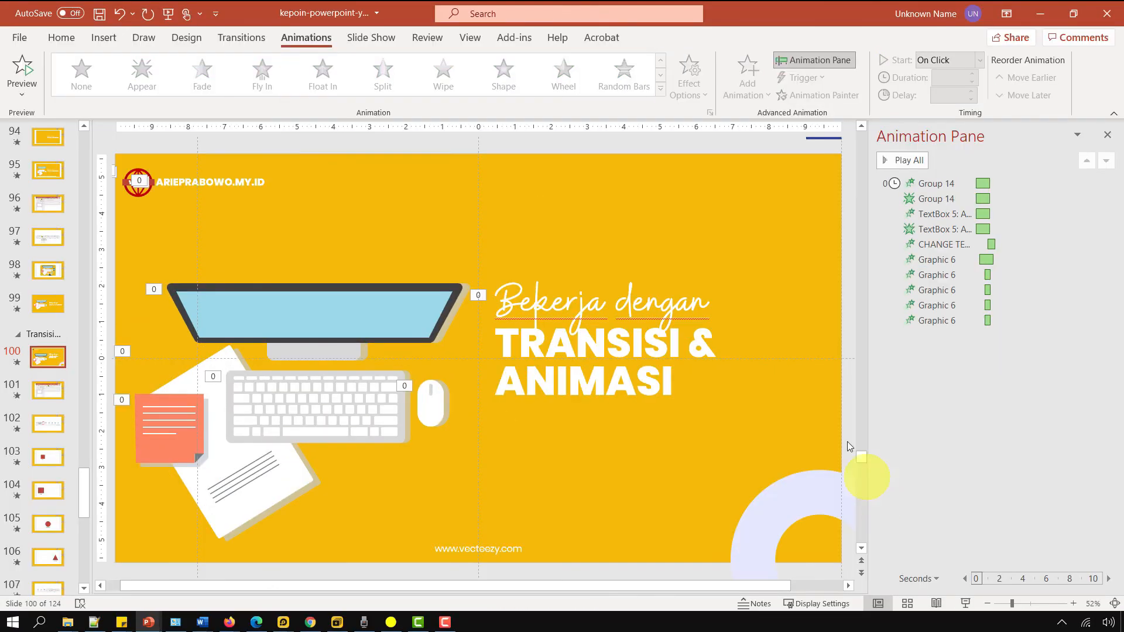
pyautogui.click(51, 303)
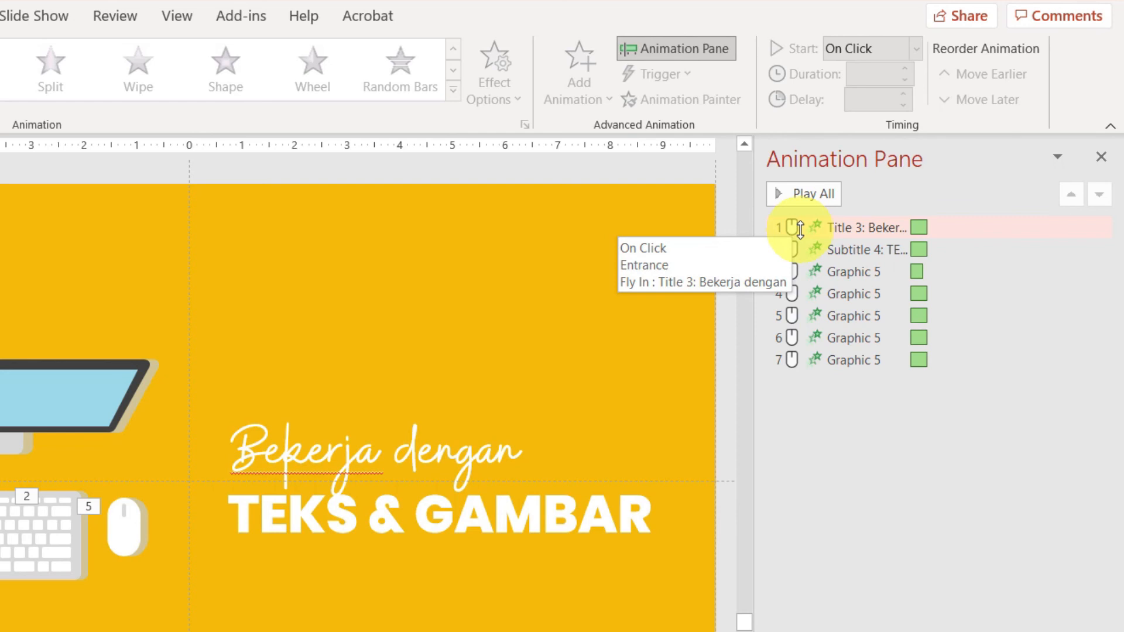
# Set the "TEKS & GAMBAR" subtitle's Fly In effect to start With Previous, together with the "Bekerja dengan" title
pyautogui.click(851, 252)
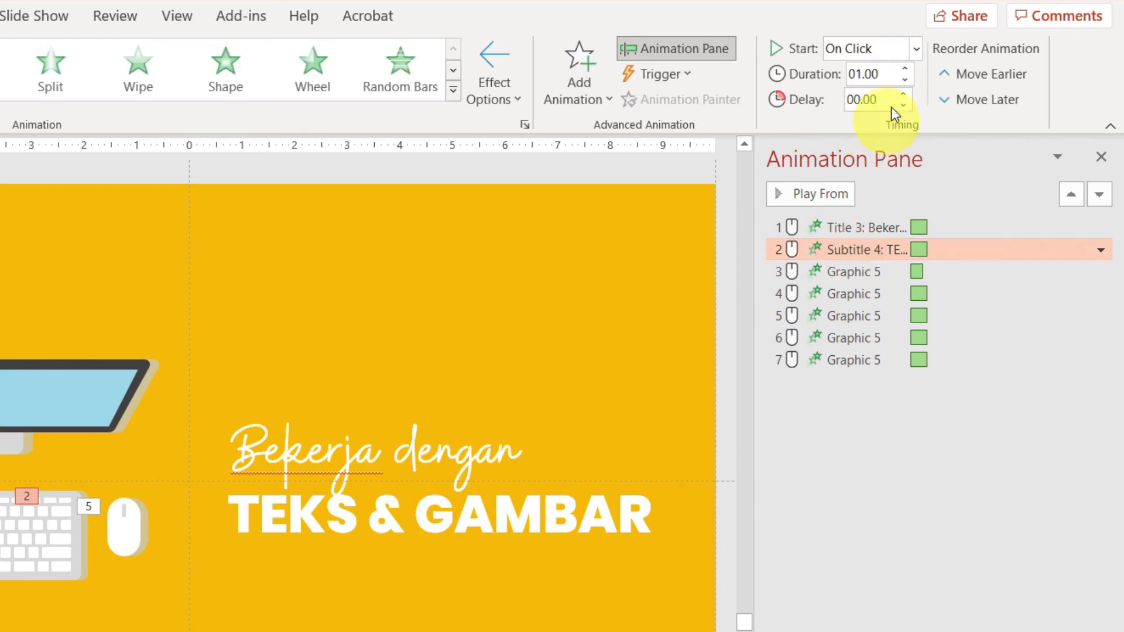
pyautogui.click(914, 50)
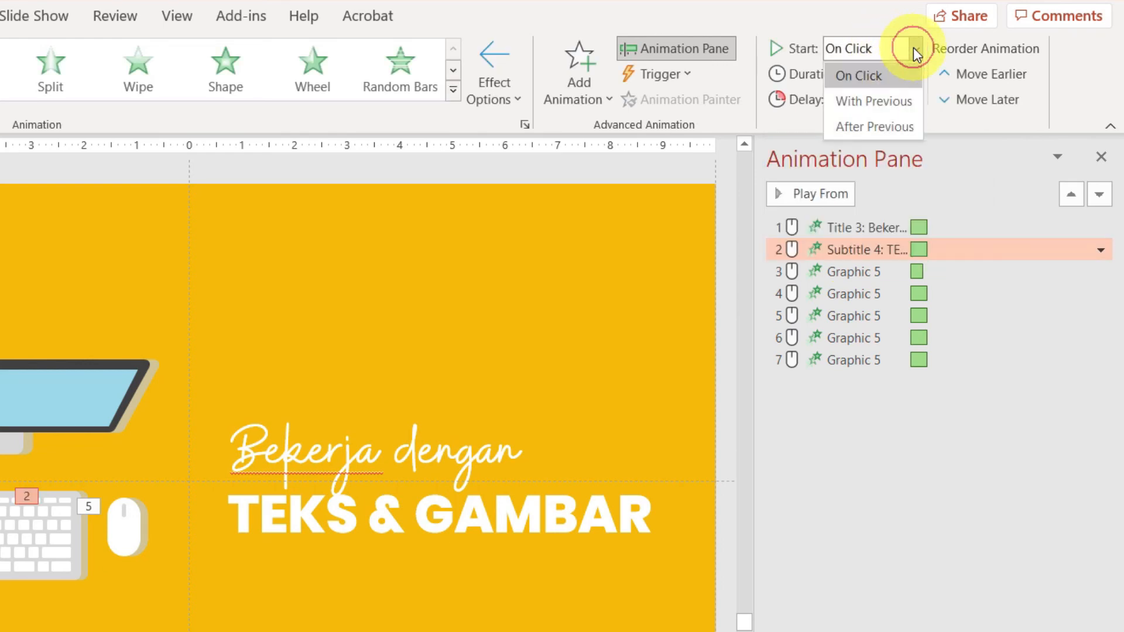
pyautogui.click(890, 107)
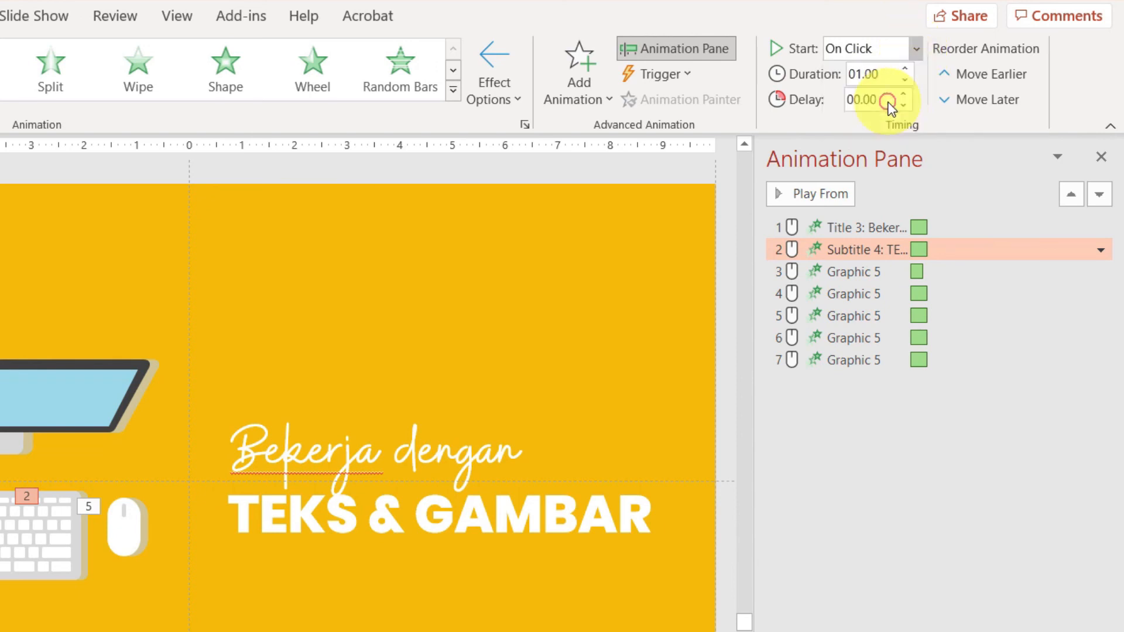
pyautogui.click(868, 227)
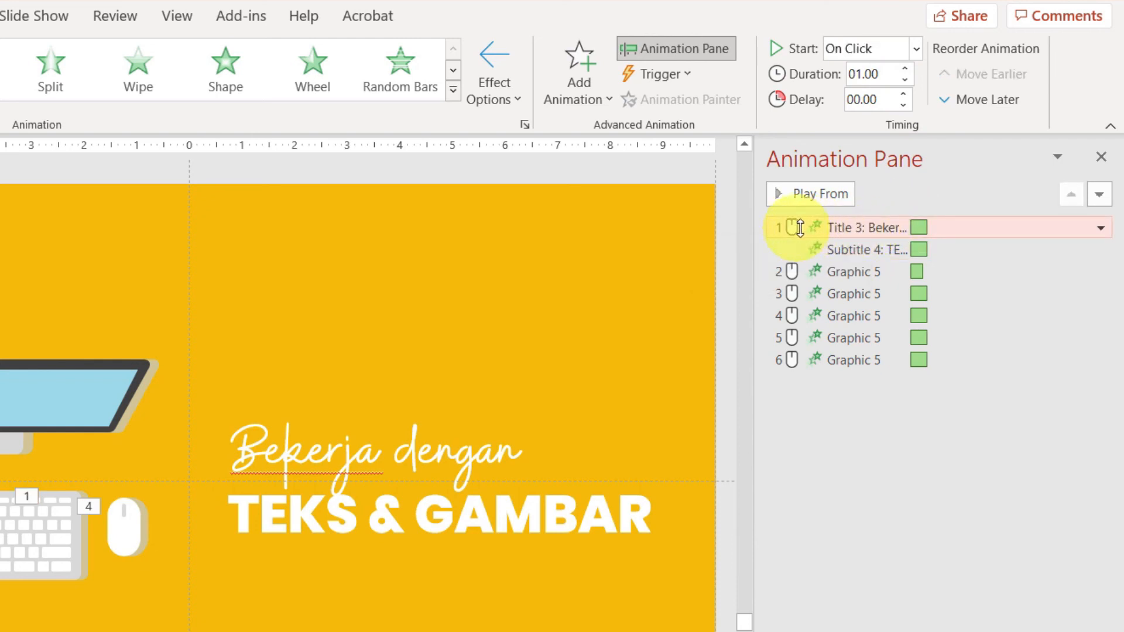
pyautogui.click(850, 250)
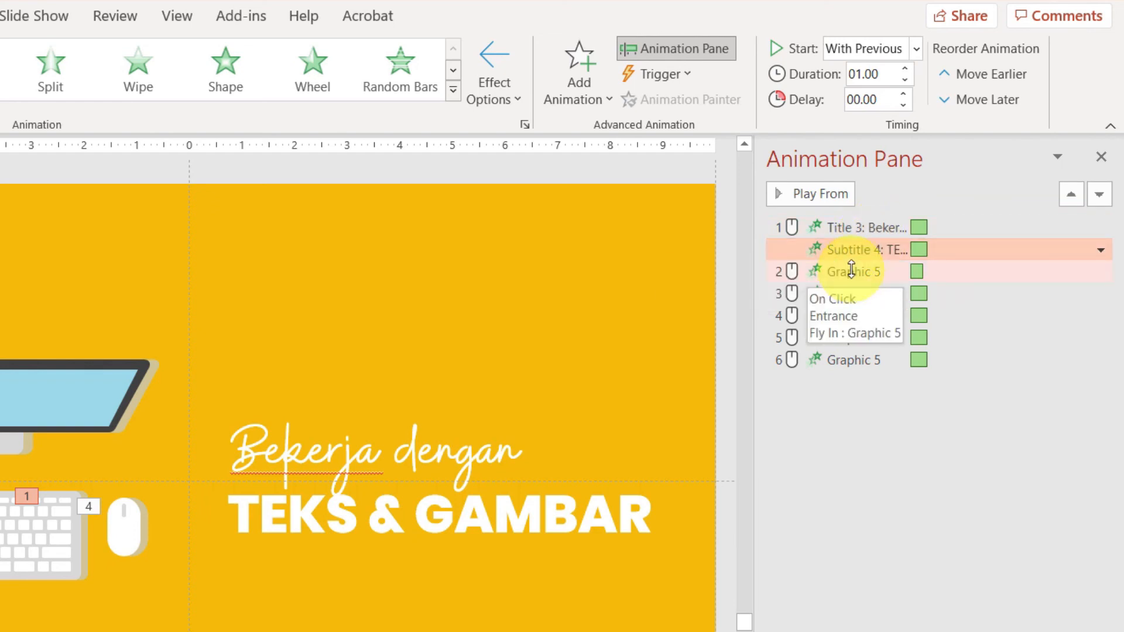
# Set the monitor drawing's Fly In effect to start After Previous, following the title and subtitle
pyautogui.click(820, 273)
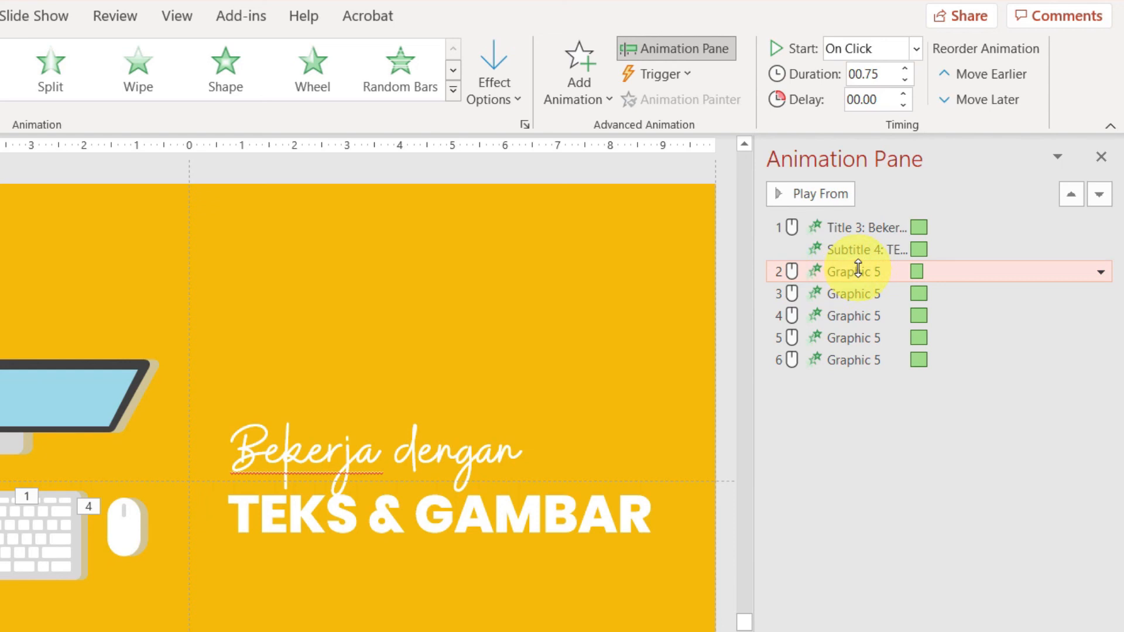
pyautogui.click(916, 49)
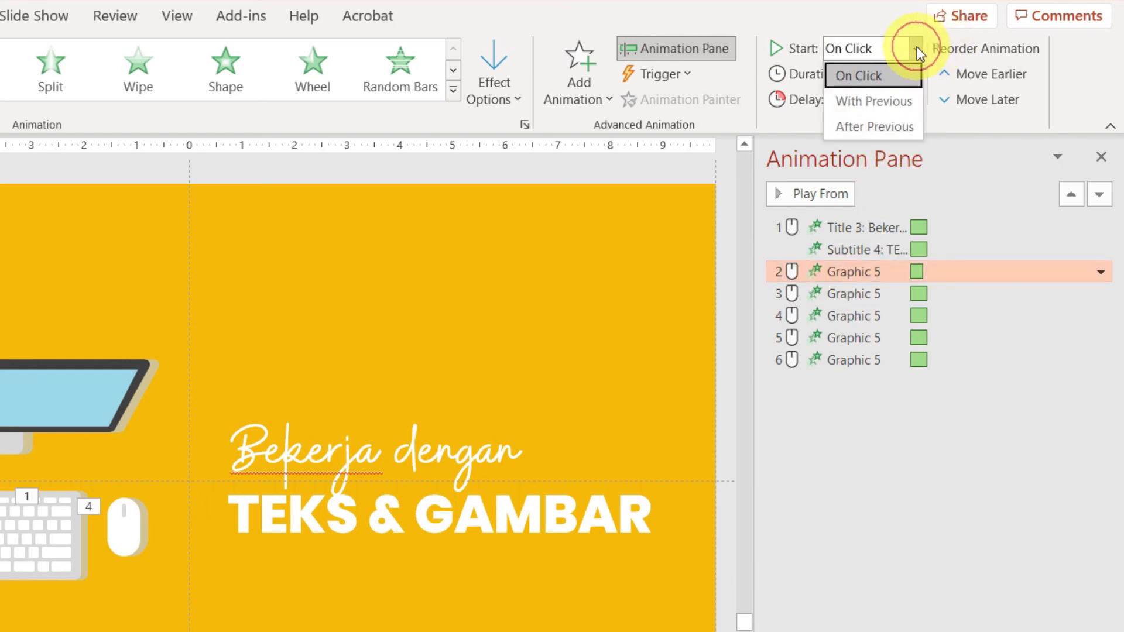
pyautogui.click(865, 127)
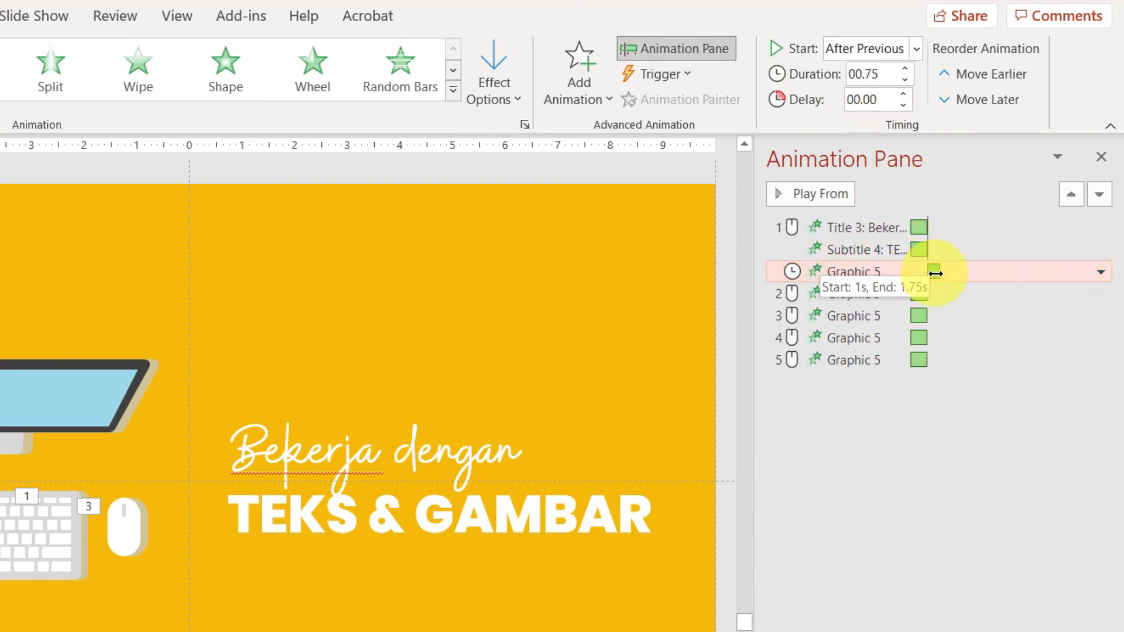
# Set the Fly In effects of the keyboard and computer mouse drawings to start With Previous
pyautogui.click(856, 295)
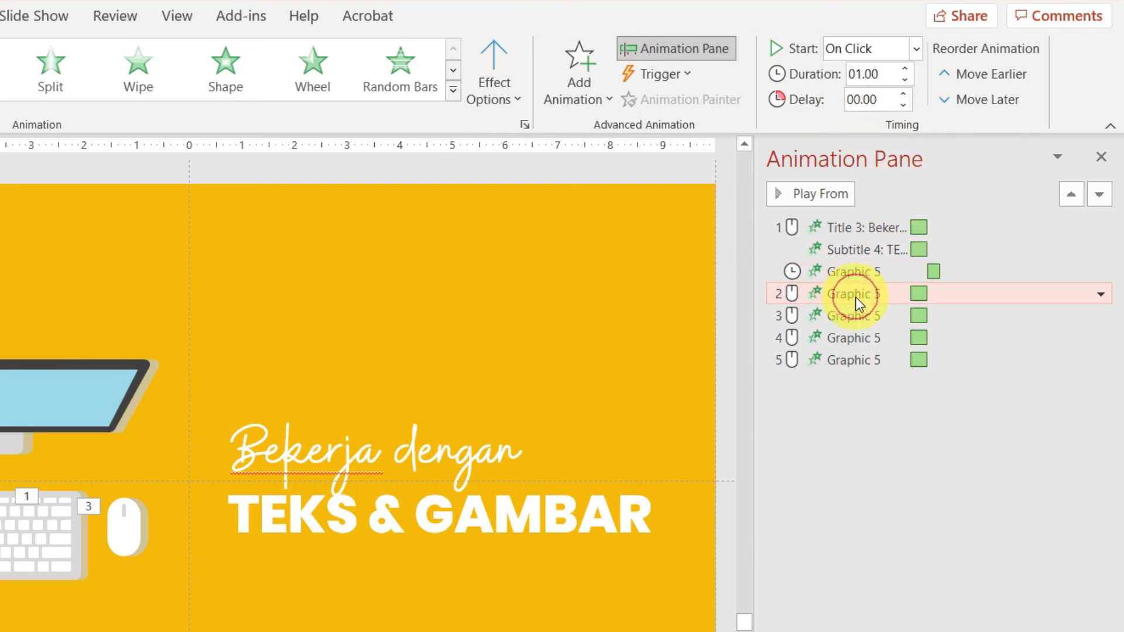
pyautogui.click(914, 50)
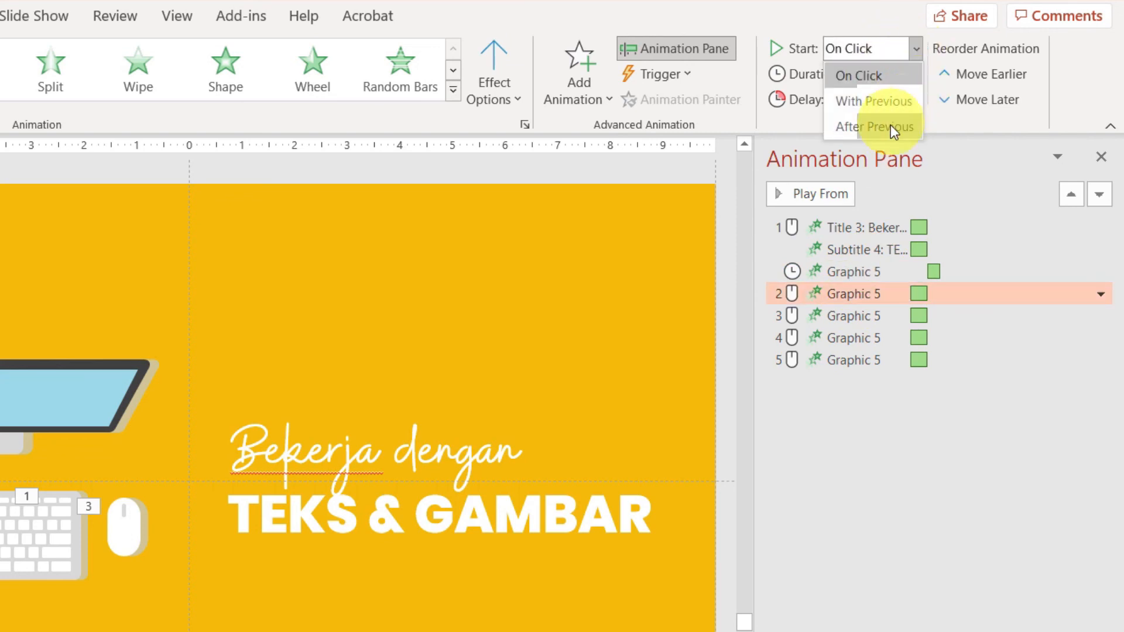
pyautogui.click(860, 106)
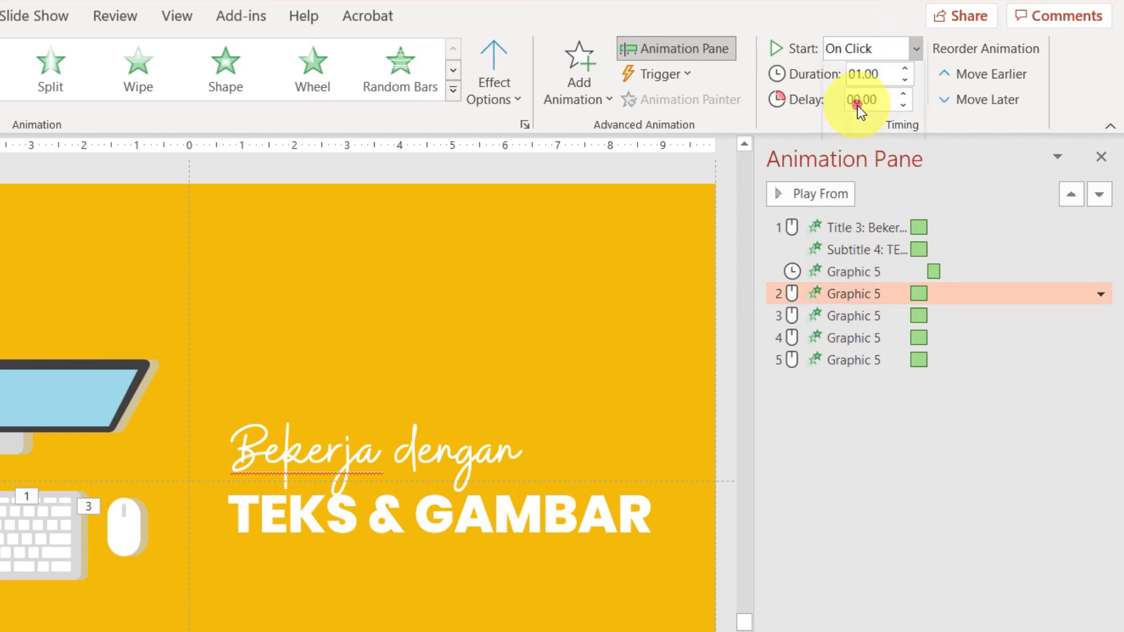
pyautogui.click(851, 316)
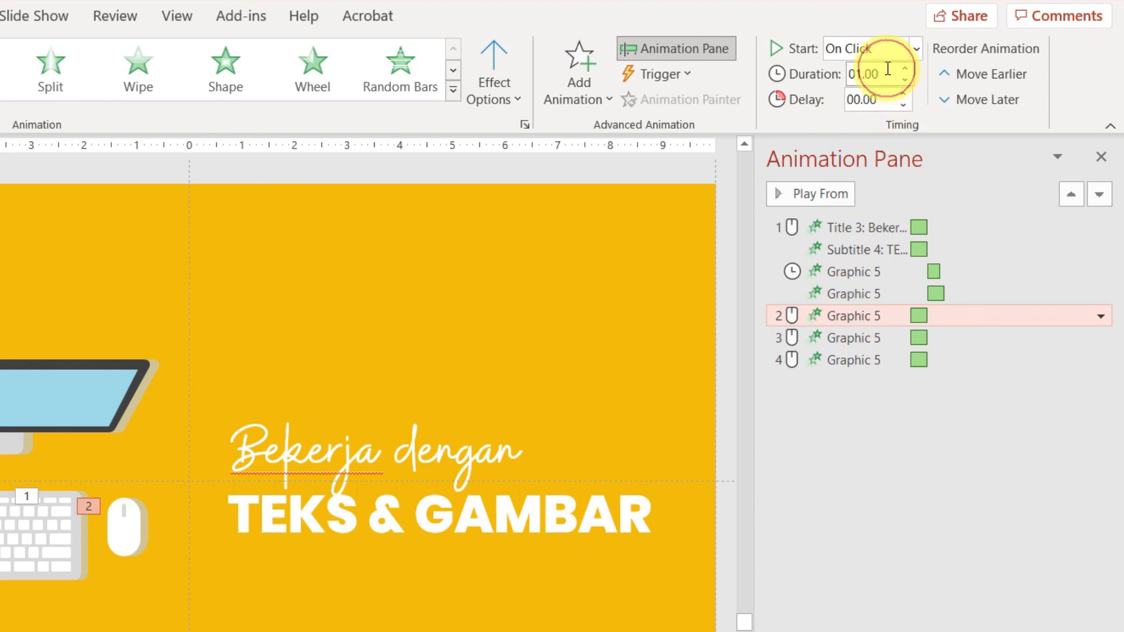
pyautogui.click(877, 52)
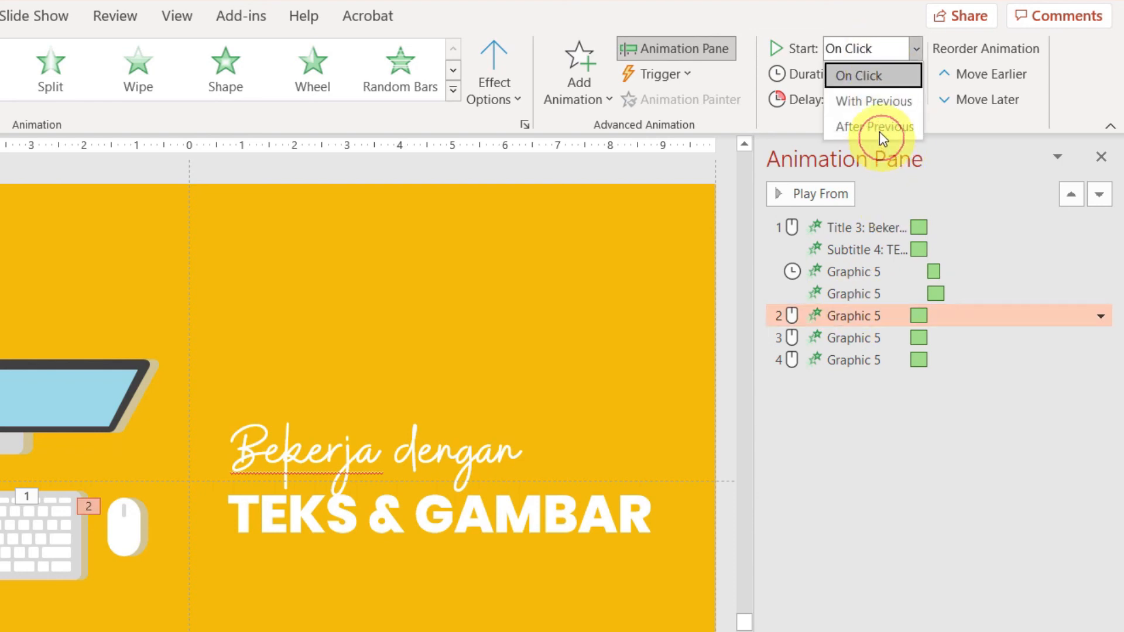
pyautogui.click(862, 103)
# Set the Fly In effects of the white paper and orange sticky note to start With Previous
pyautogui.click(837, 344)
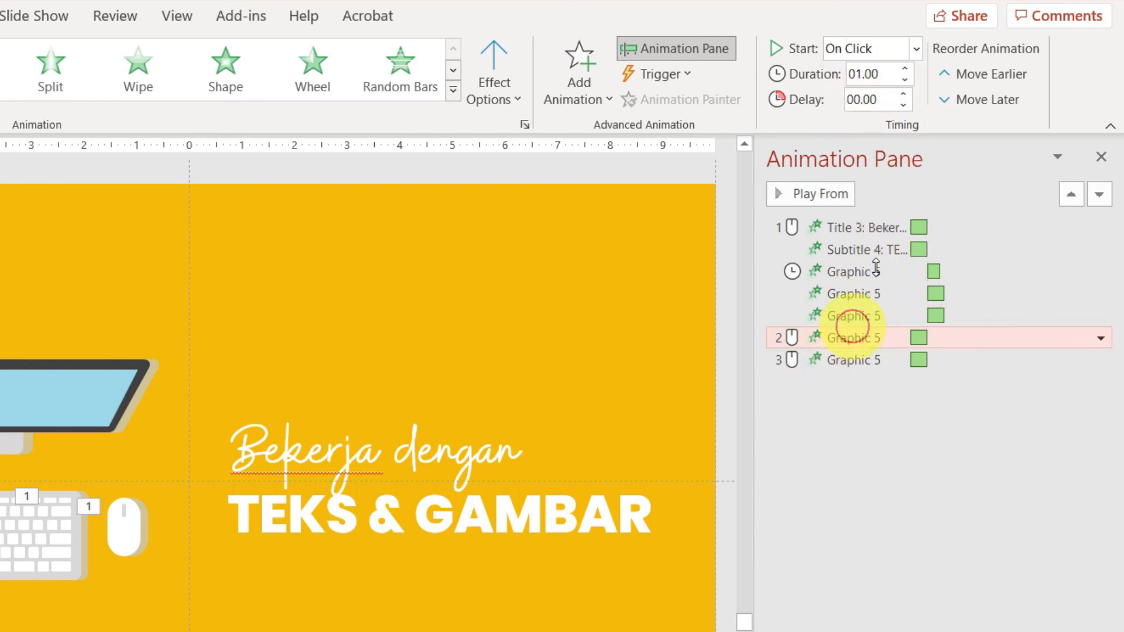
pyautogui.click(867, 50)
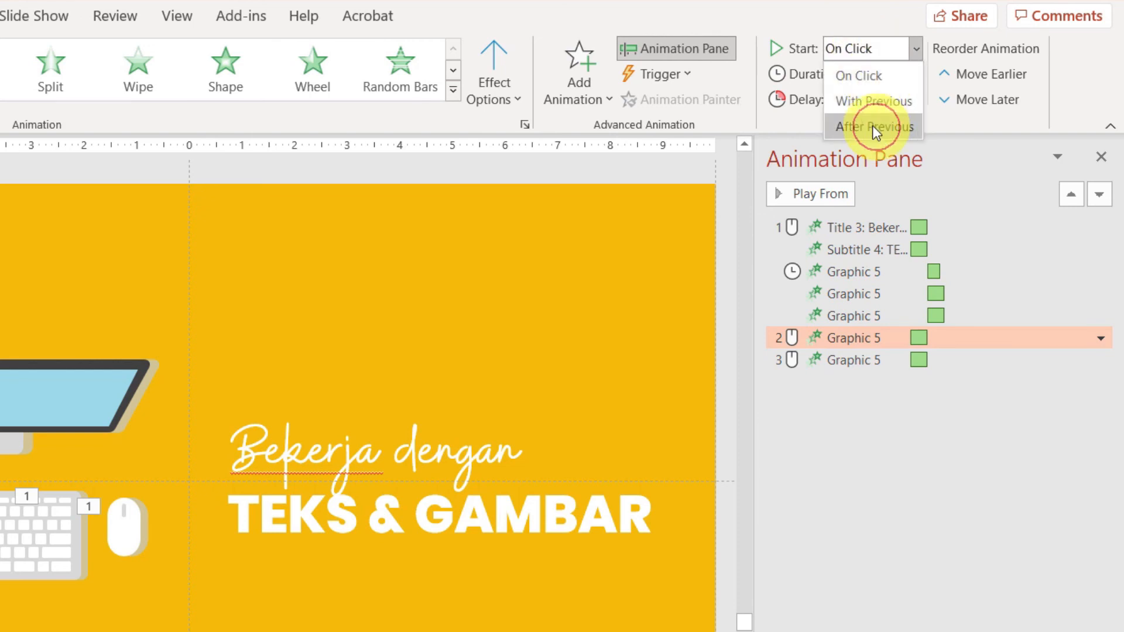
pyautogui.click(855, 101)
pyautogui.click(849, 361)
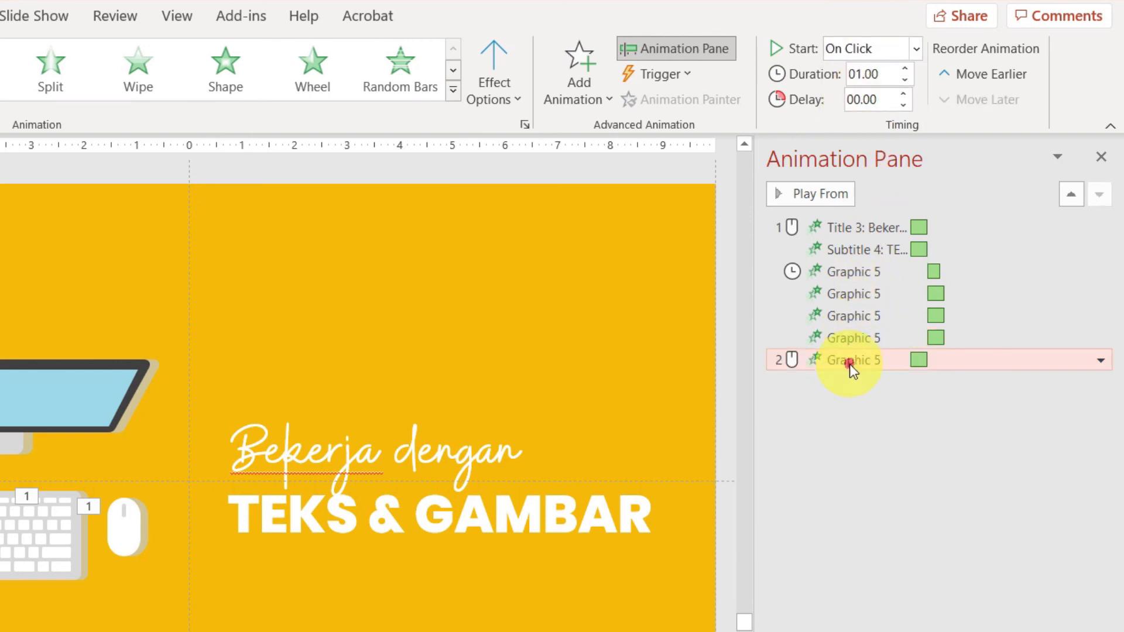
pyautogui.click(868, 50)
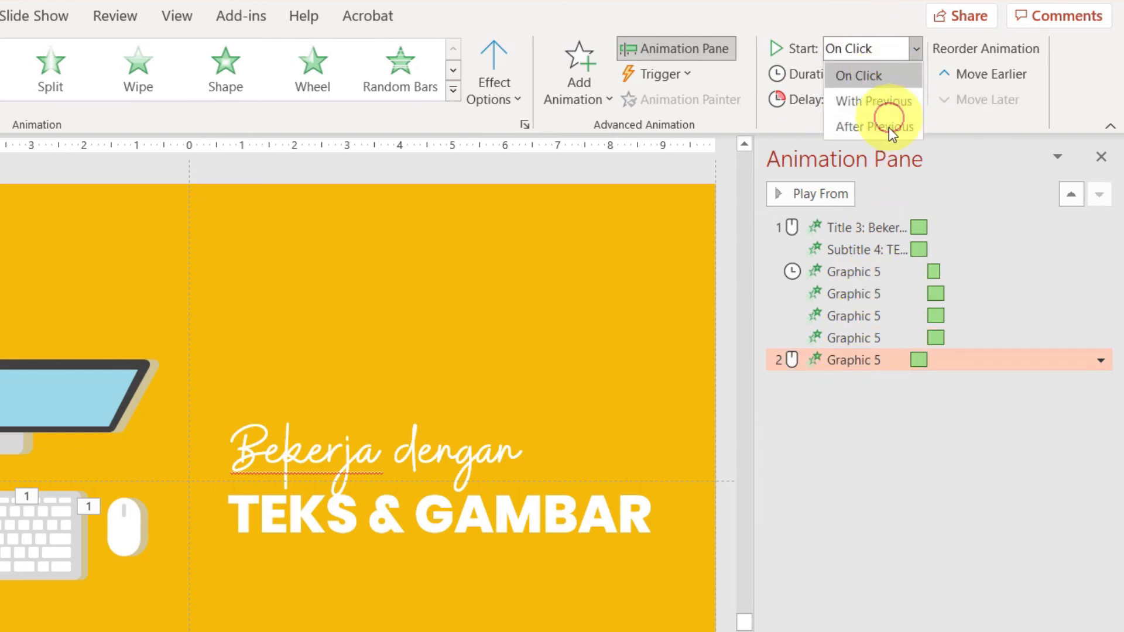
pyautogui.click(859, 108)
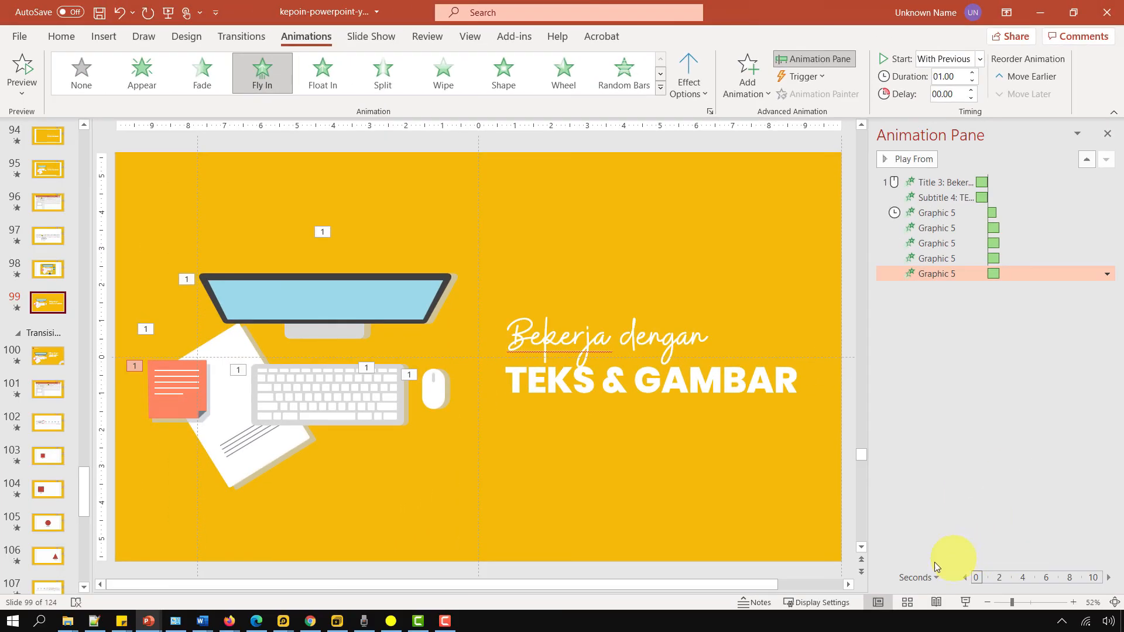
# Play the slide show from slide 99 to check the newly timed animation sequence, and exit the show
pyautogui.click(966, 603)
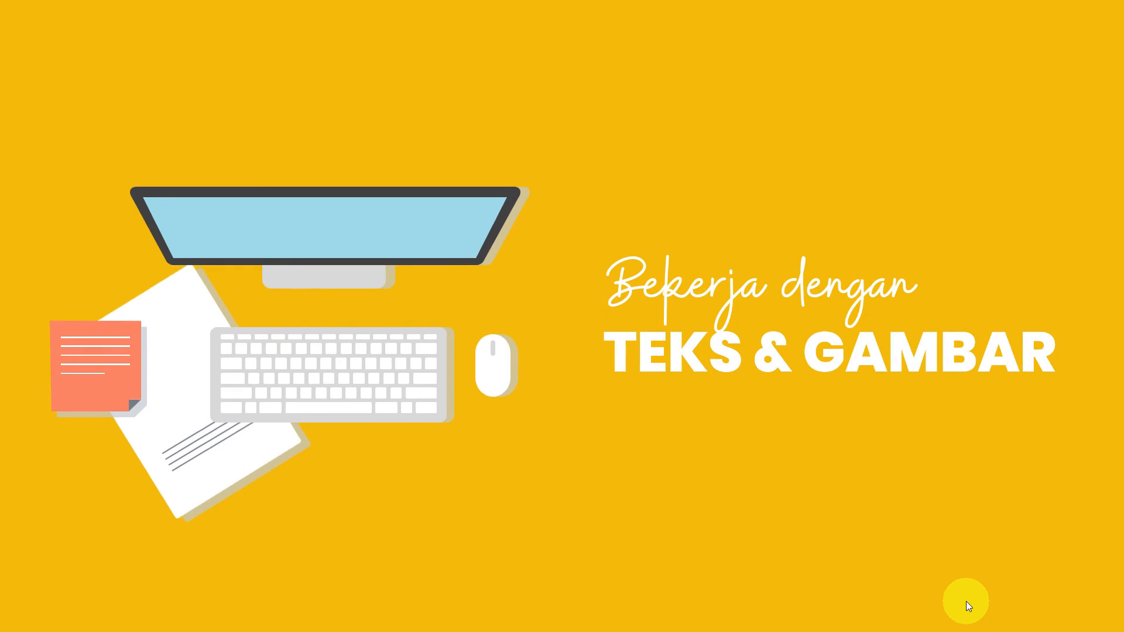
pyautogui.press('Escape')
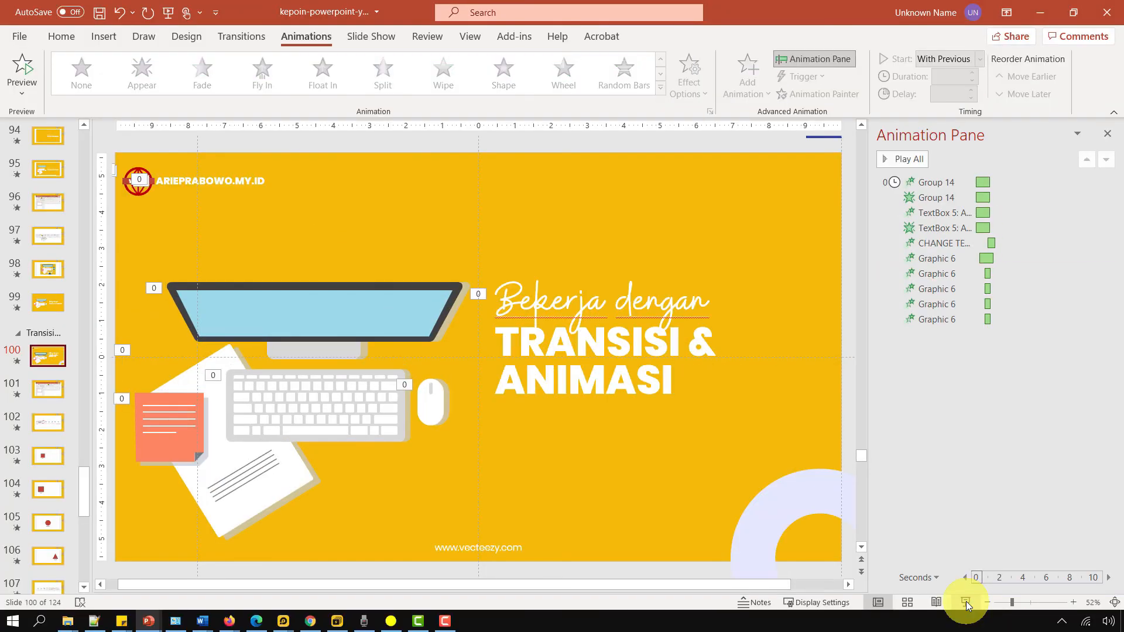